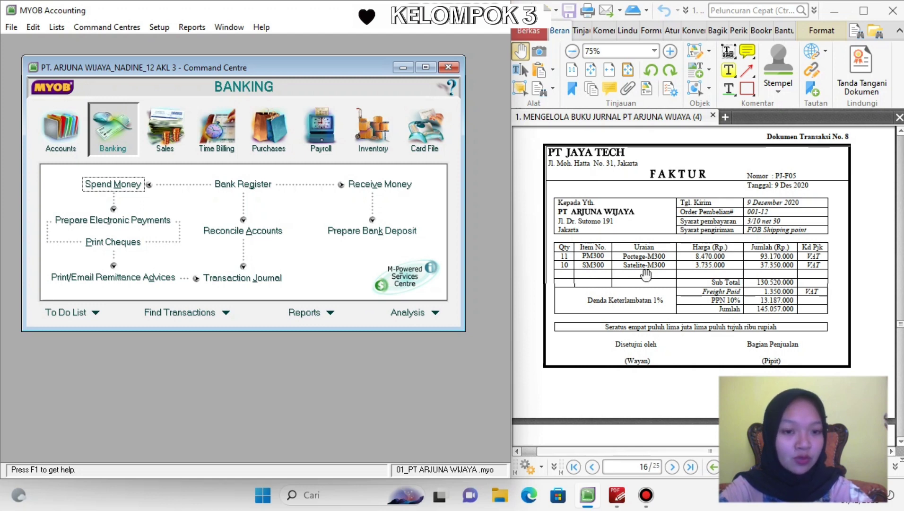
Step: Start a new item purchase bill in a maximized window and choose PT.Jaya Tech as the supplier
left_click(284, 125)
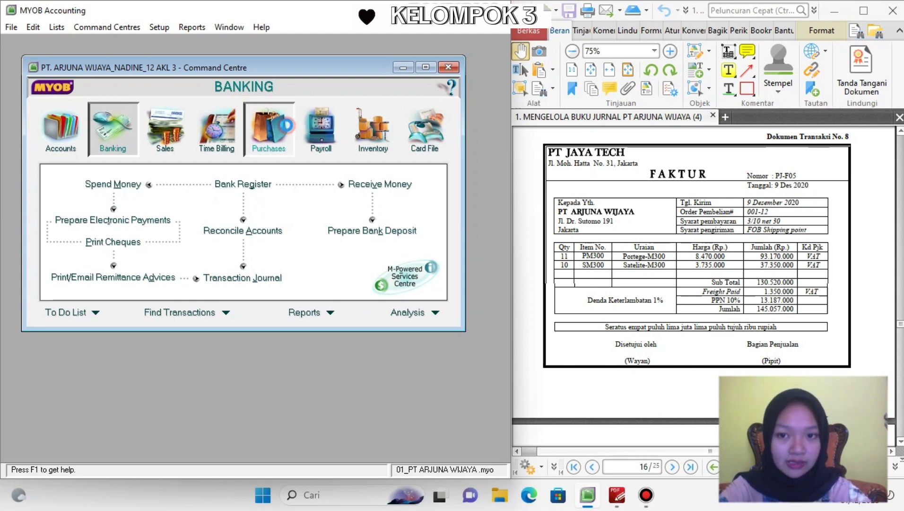
left_click(265, 213)
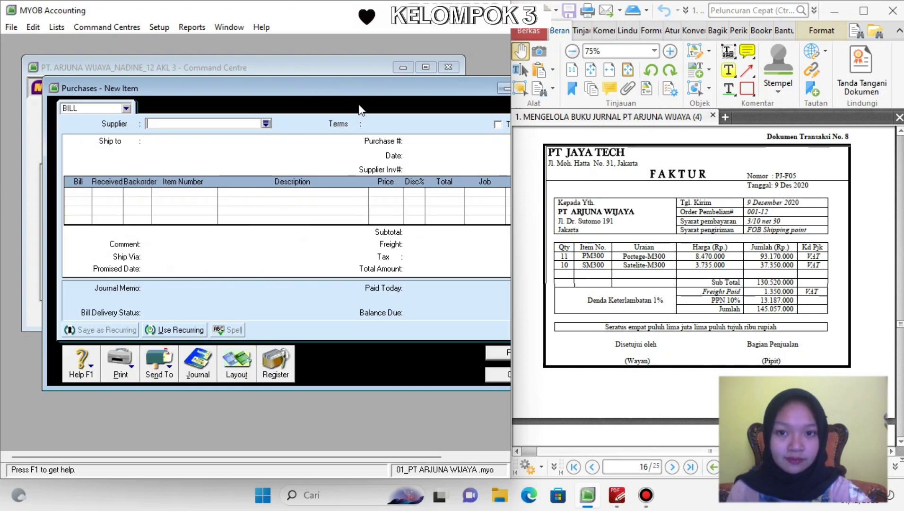
left_click_drag(340, 84, 270, 85)
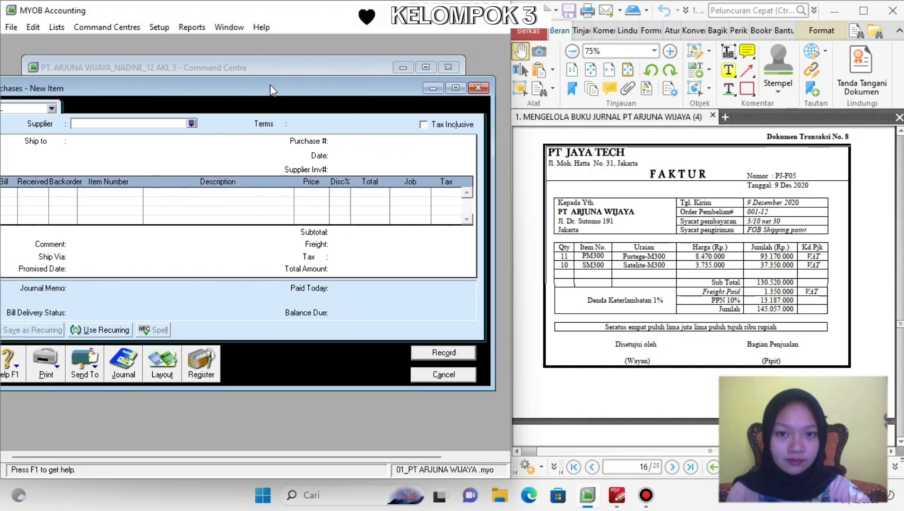
left_click(459, 88)
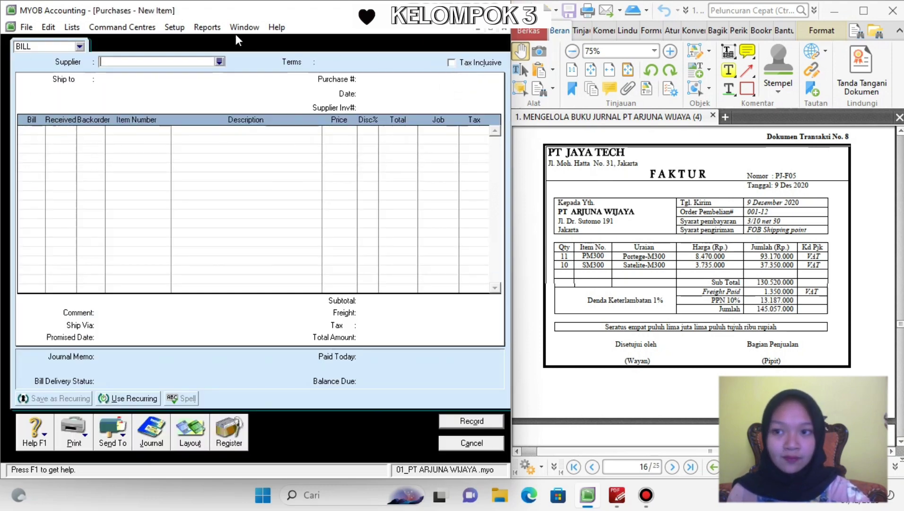
left_click(219, 62)
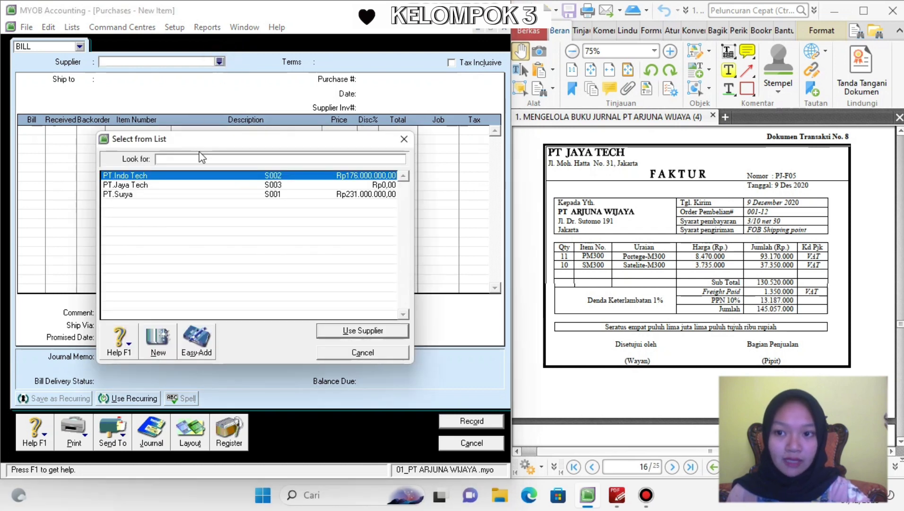
double_click(188, 185)
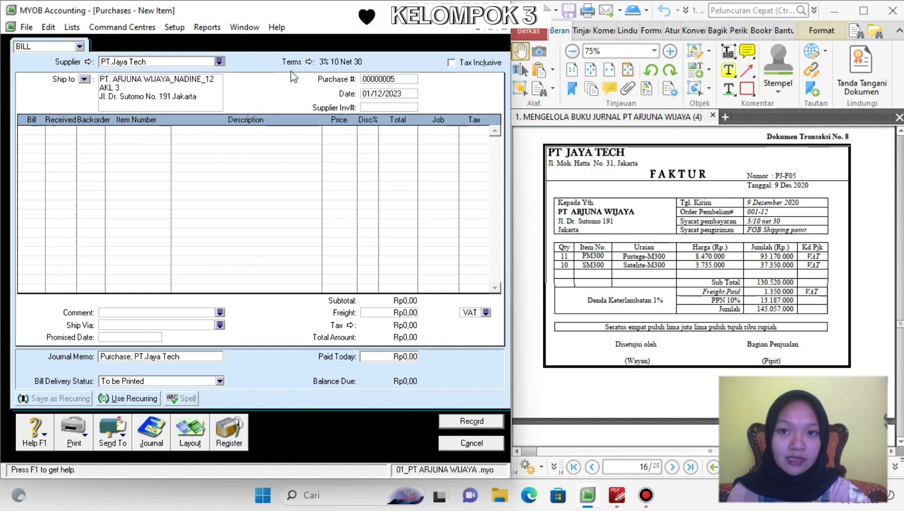
Step: Enter the faktur's number as the purchase number and set the bill date to 09/12/2020
double_click(381, 78)
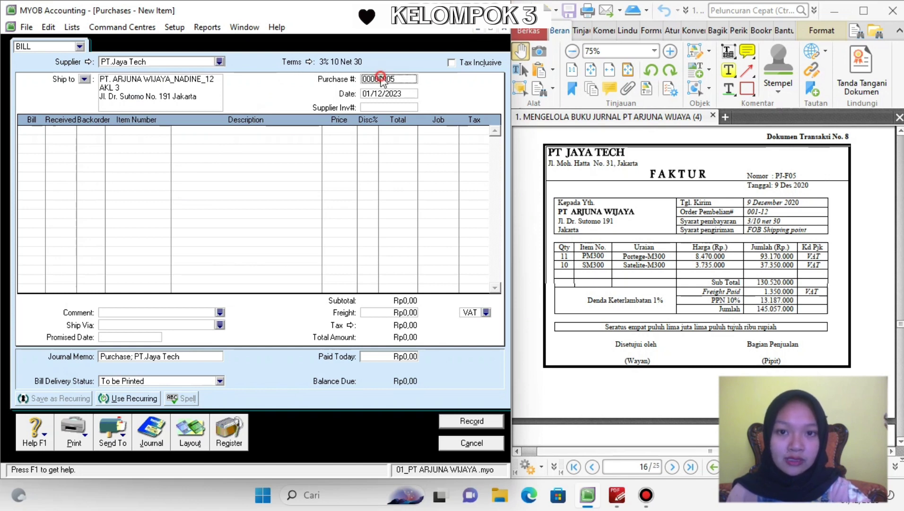
key("BackSpace")
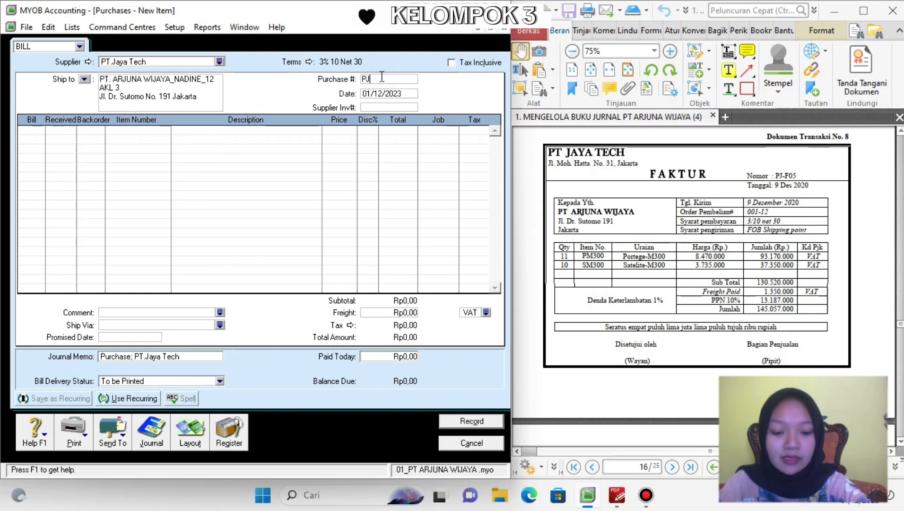
type("PJ-F")
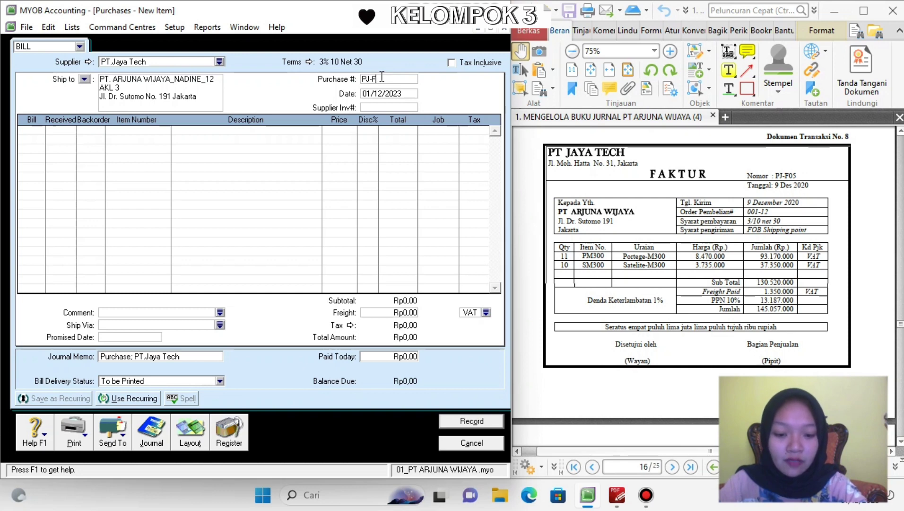
type("05")
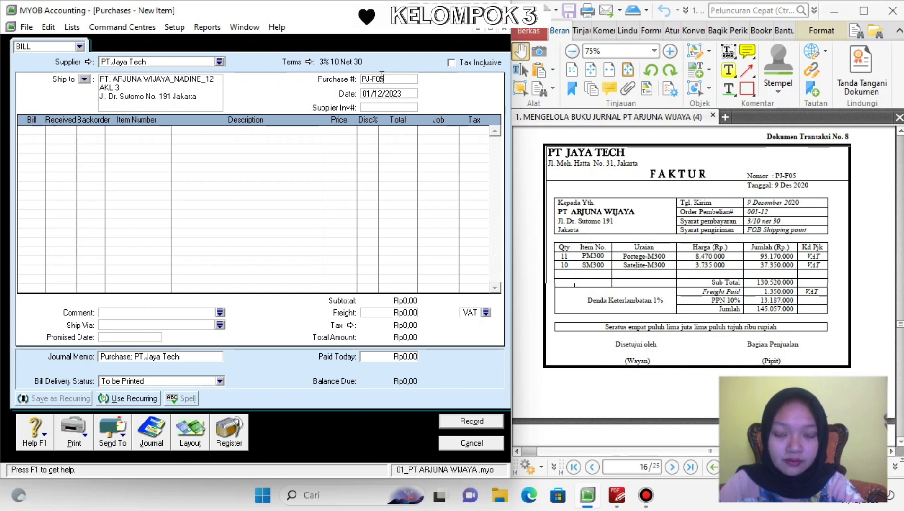
key("Tab")
key("BackSpace")
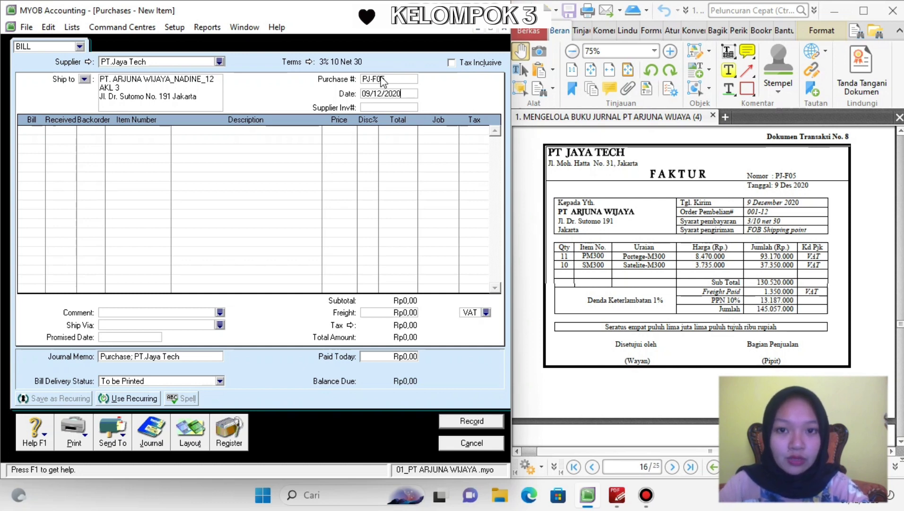
key("Tab")
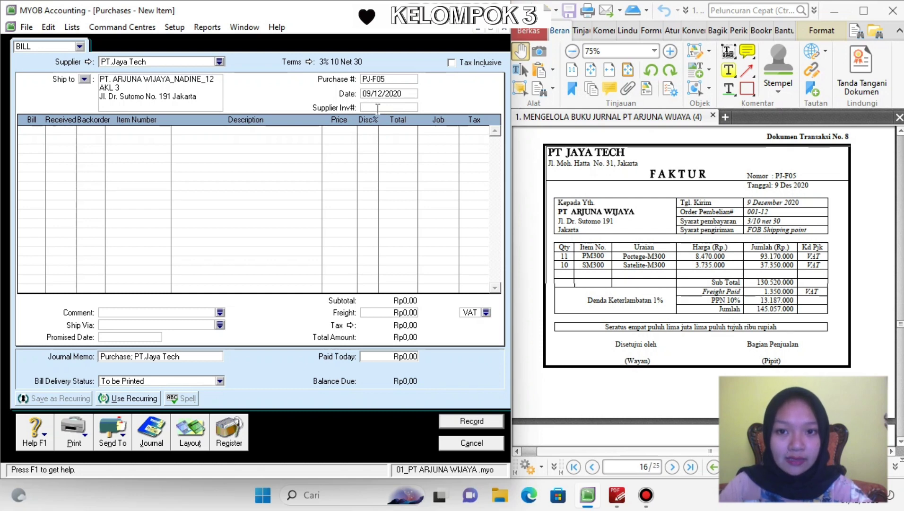
Step: Add a first purchase line with quantity 11 of item PM300
key("Tab")
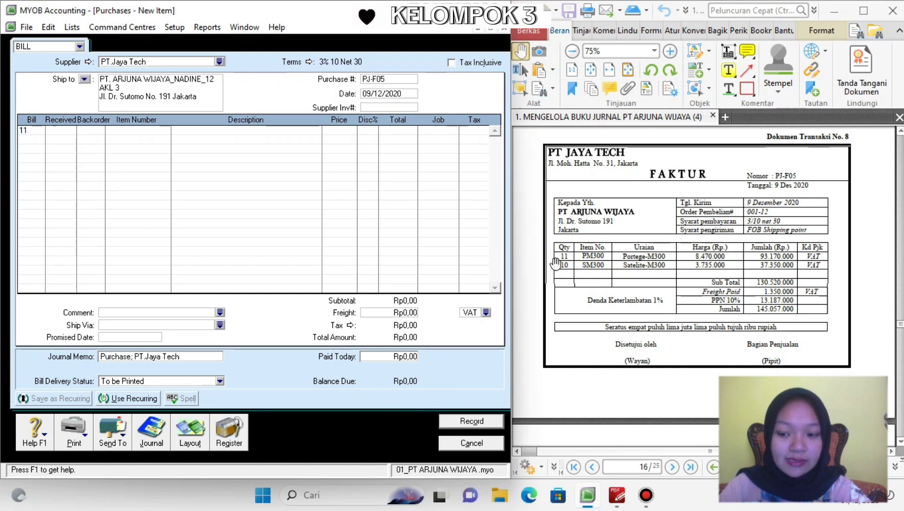
key("Tab")
key("Tab")
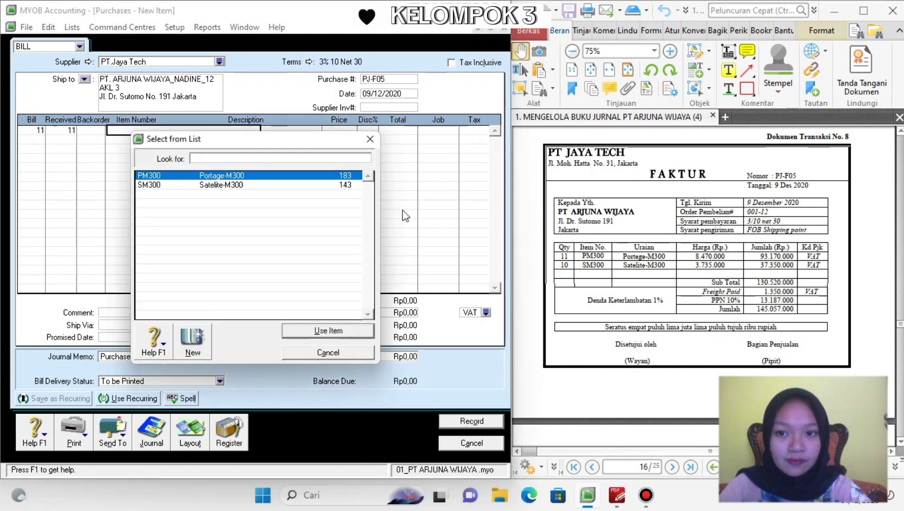
type("PM300")
key("Return")
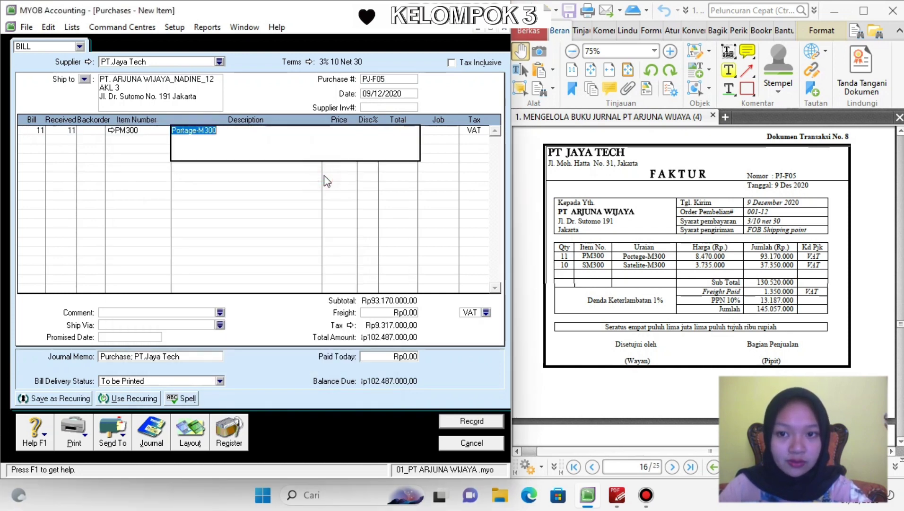
Step: Set the PM300 line's unit price to 8470000, leaving its discount, job and VAT code as they are
key("Tab")
key("BackSpace")
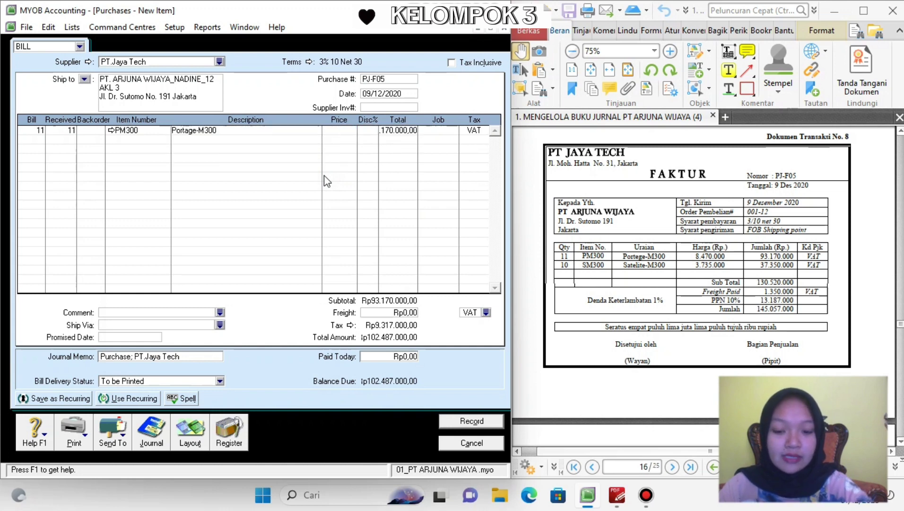
type("8470000")
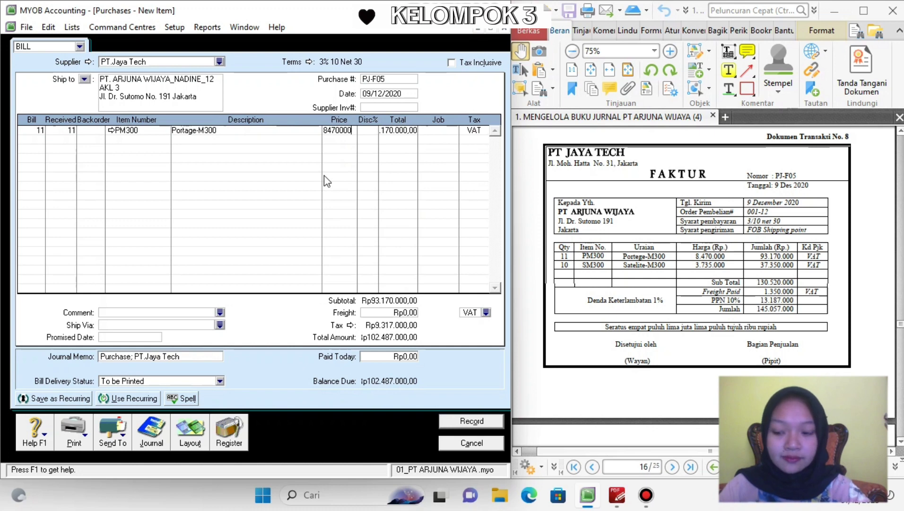
key("Tab")
key("Tab")
key("Tab")
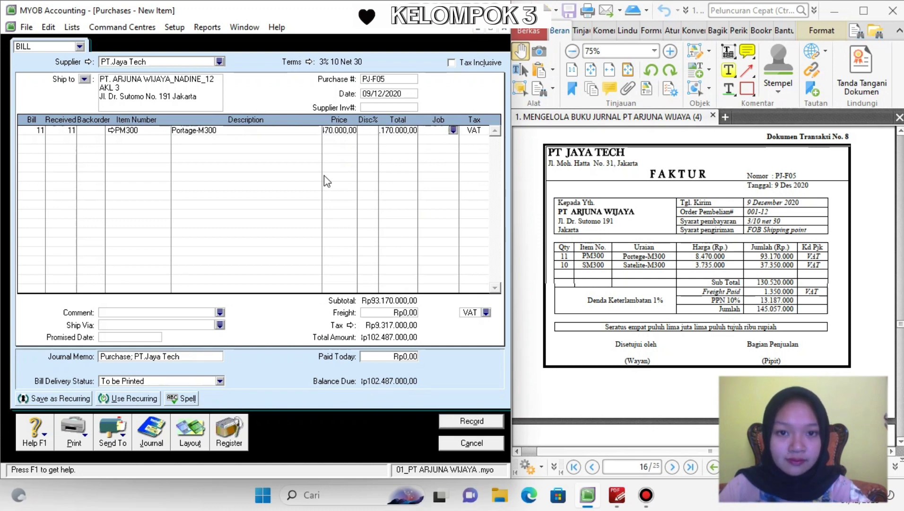
key("Tab")
key("Tab")
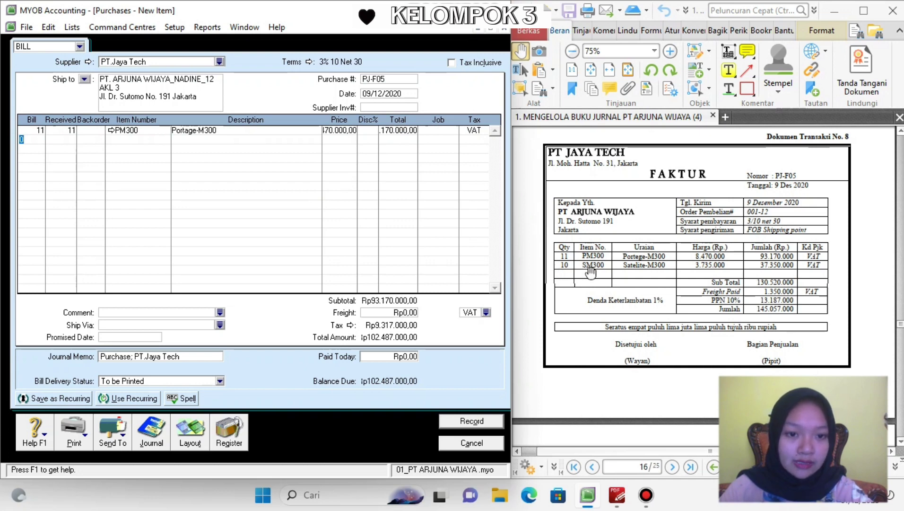
Step: Add a second purchase line with quantity 10 of item SM300
type("10")
key("Tab")
key("Tab")
key("Tab")
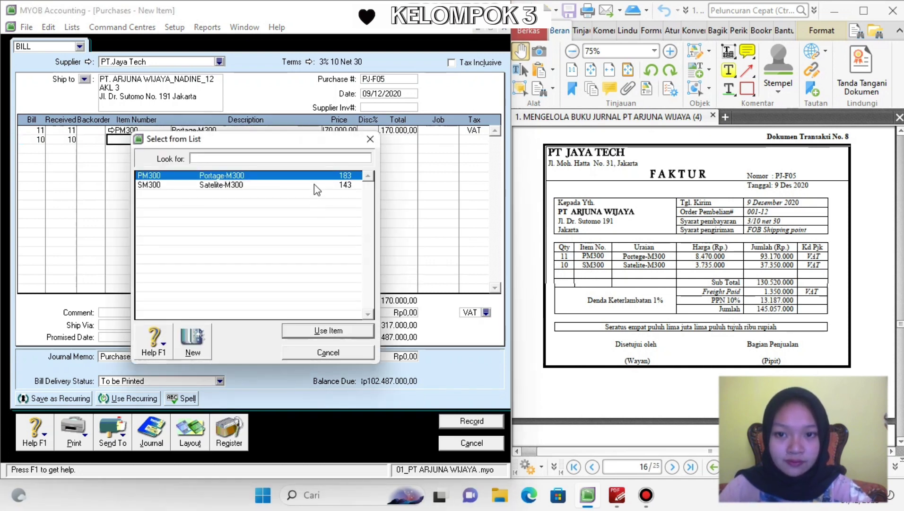
type("SM300")
key("Return")
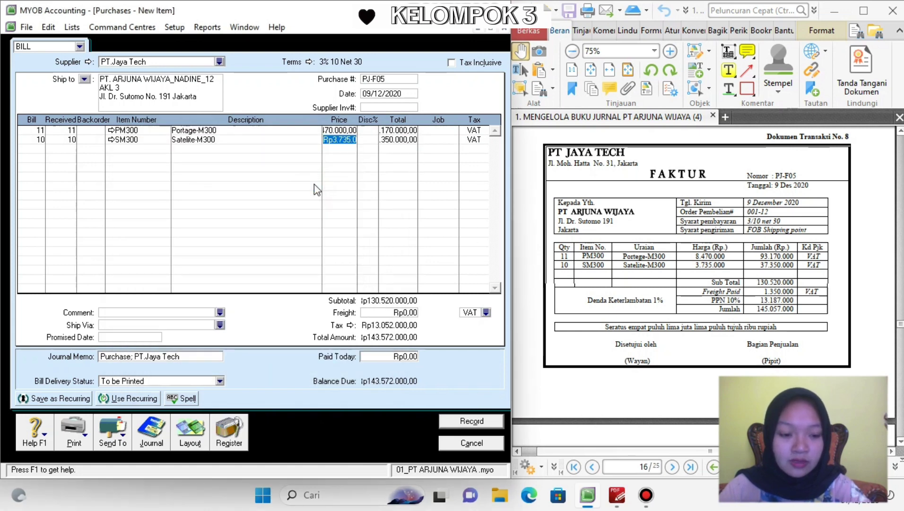
Step: Set the SM300 line's unit price to 3735000 and keep VAT as its tax code
key("BackSpace")
type("3")
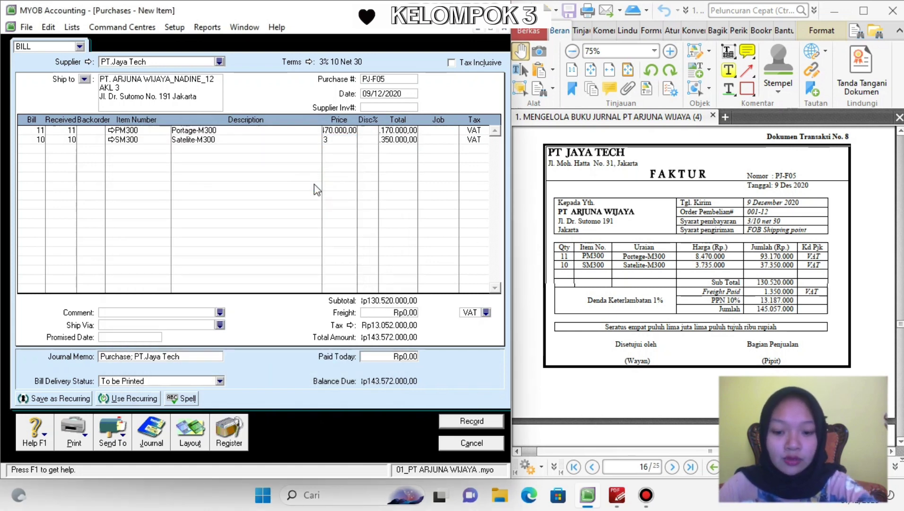
type("735000")
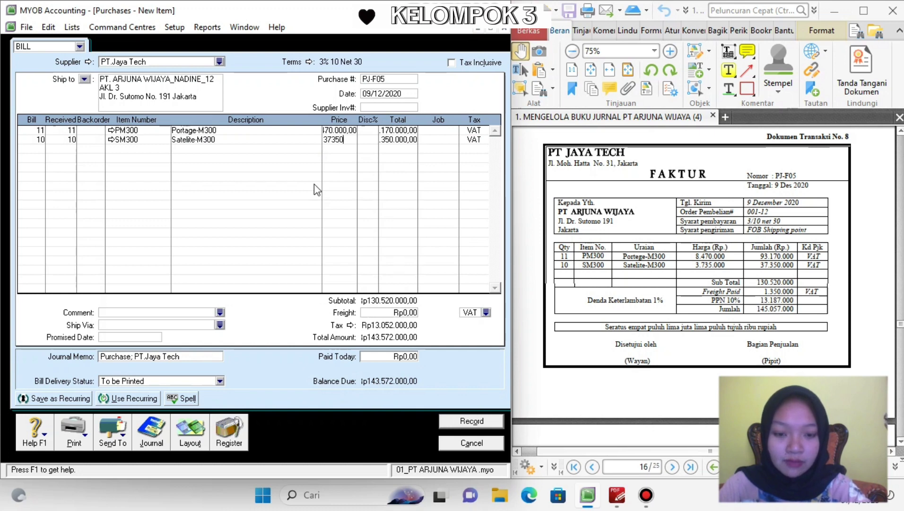
key("Tab")
key("Tab")
key("Tab")
key("Tab")
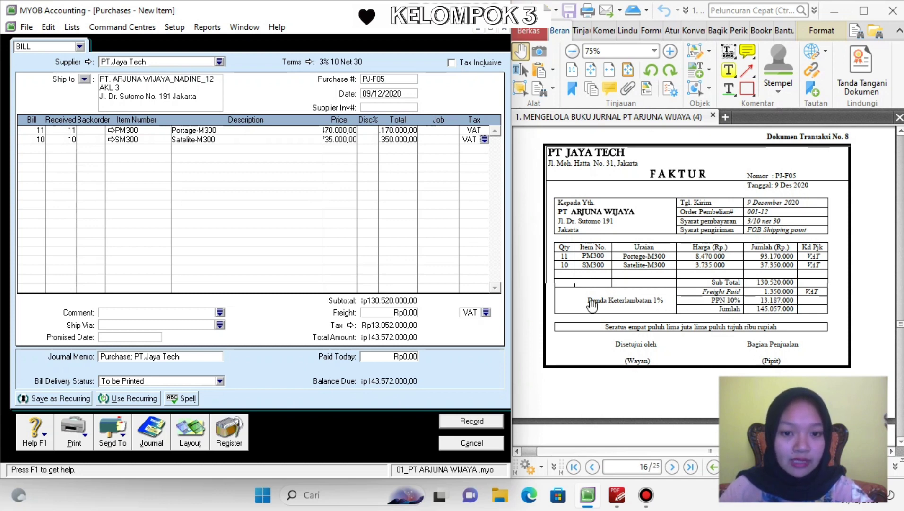
Step: Set the bill's freight charge to 1350000 with the VAT tax code
left_click(393, 310)
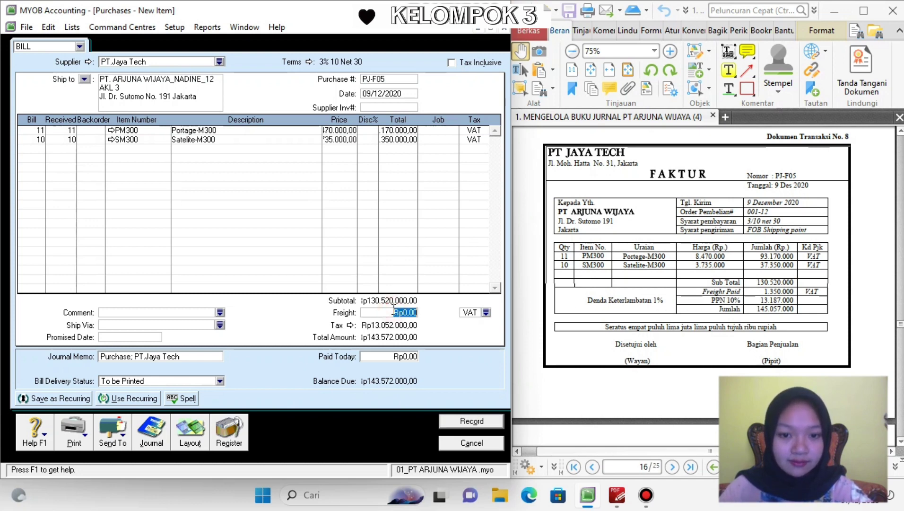
key("BackSpace")
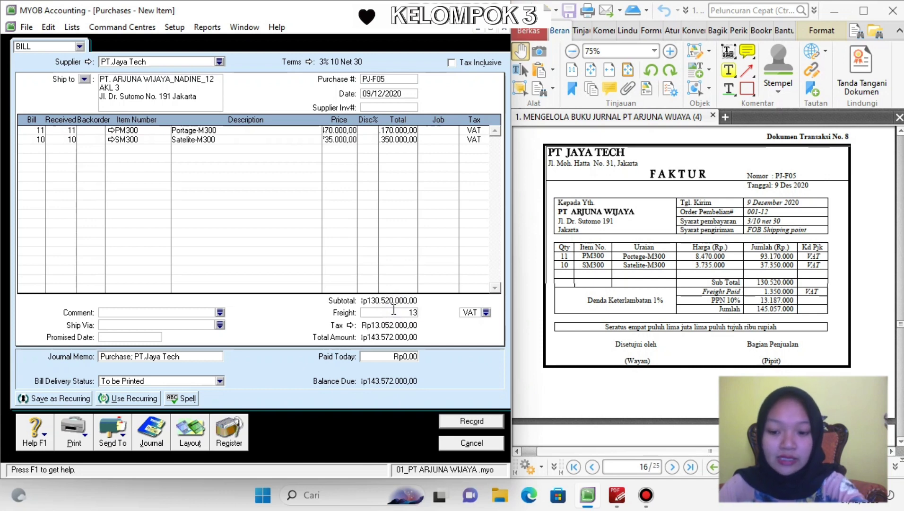
type("1350000")
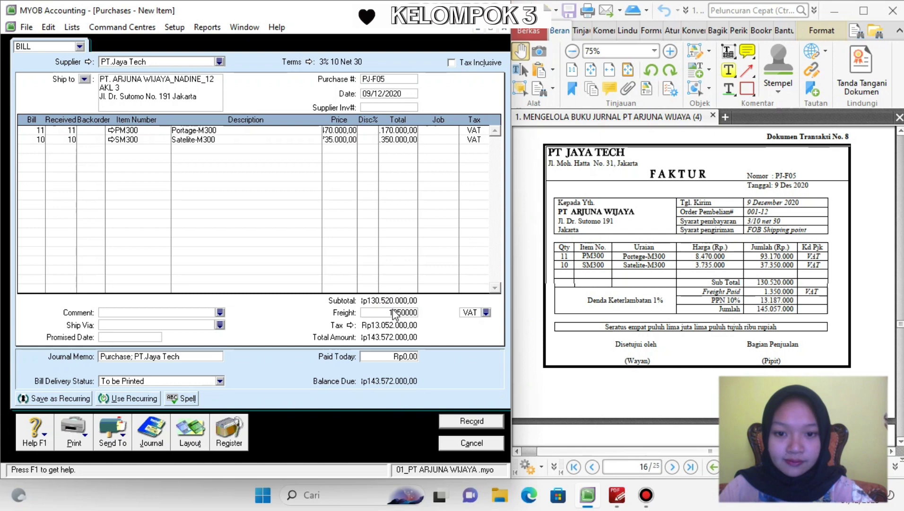
key("Tab")
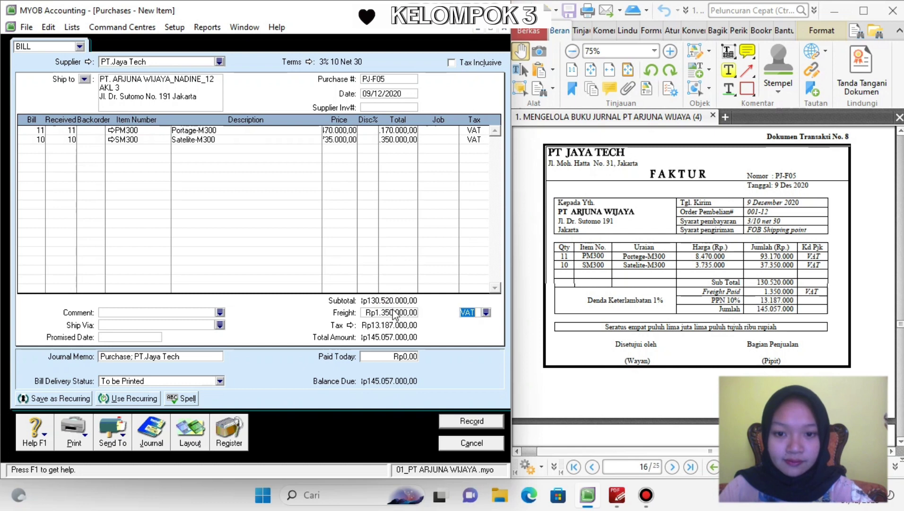
key("Tab")
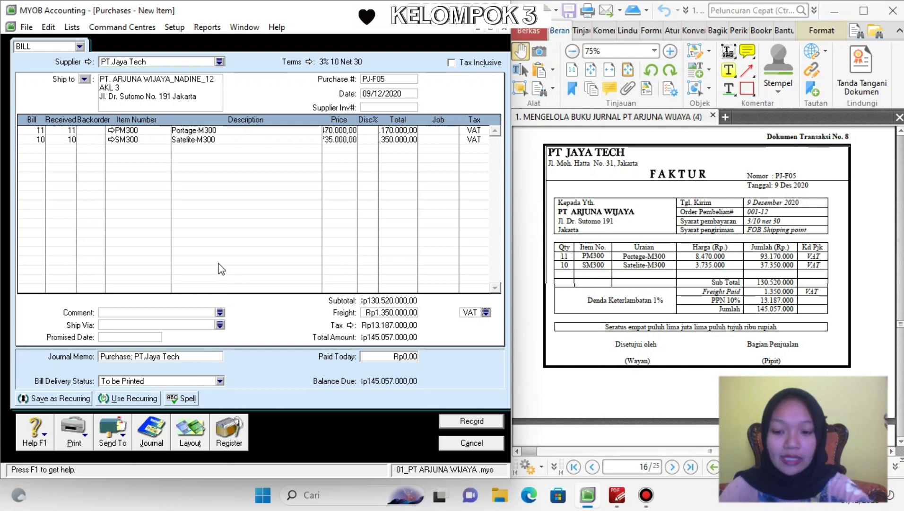
Step: Review the transaction recap, record the purchase without changing its tax code, and leave purchase entry
key("ctrl+r")
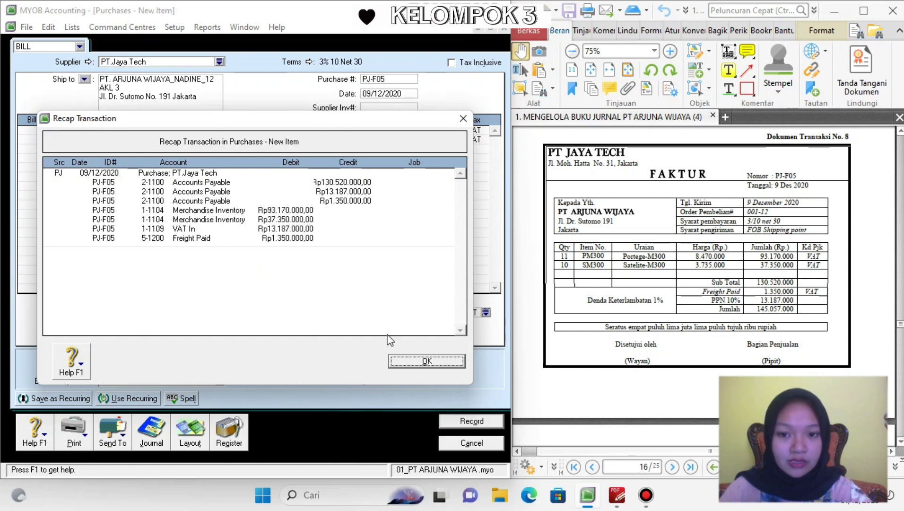
left_click(400, 360)
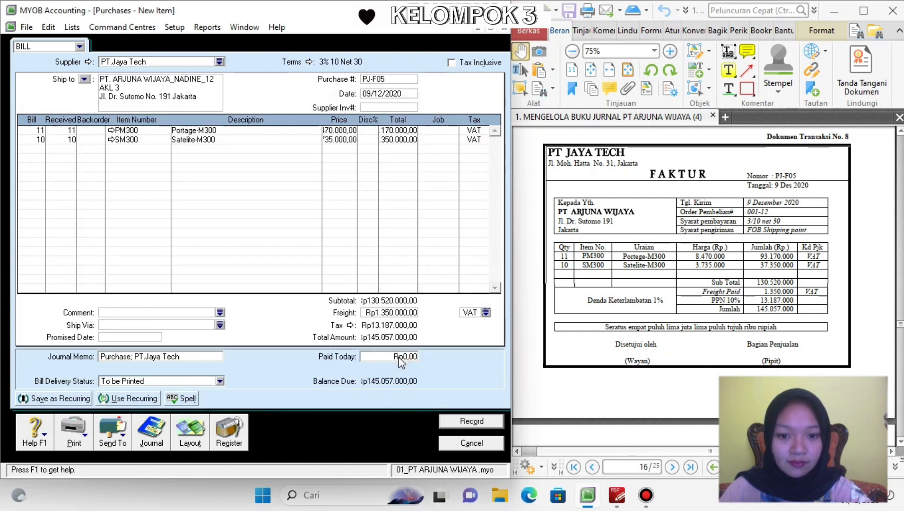
left_click(463, 422)
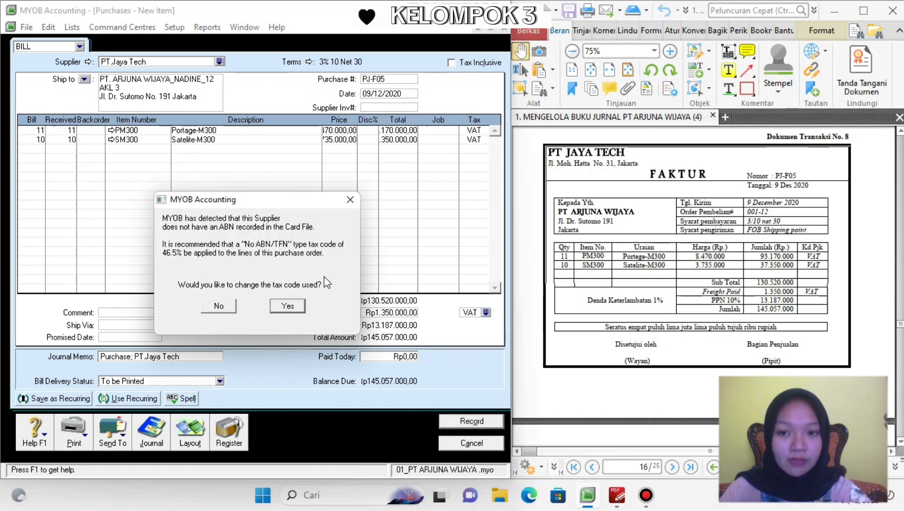
left_click(219, 306)
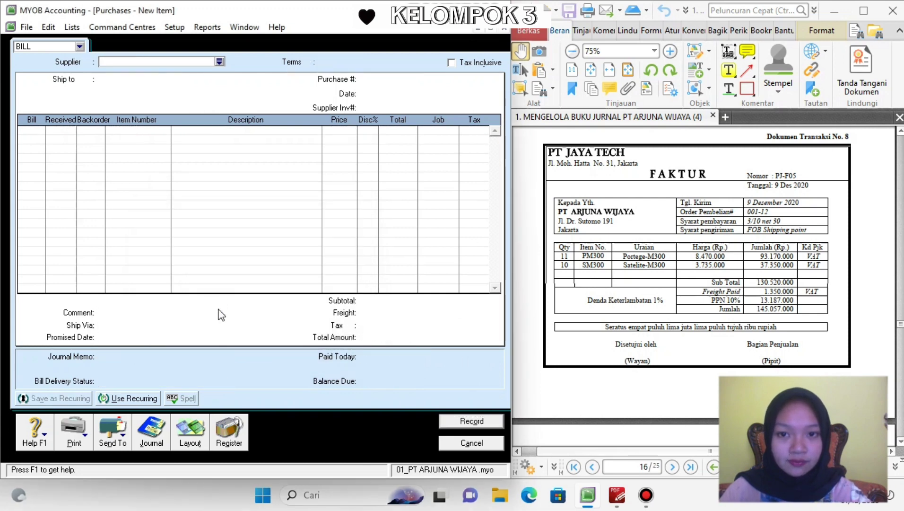
left_click(471, 443)
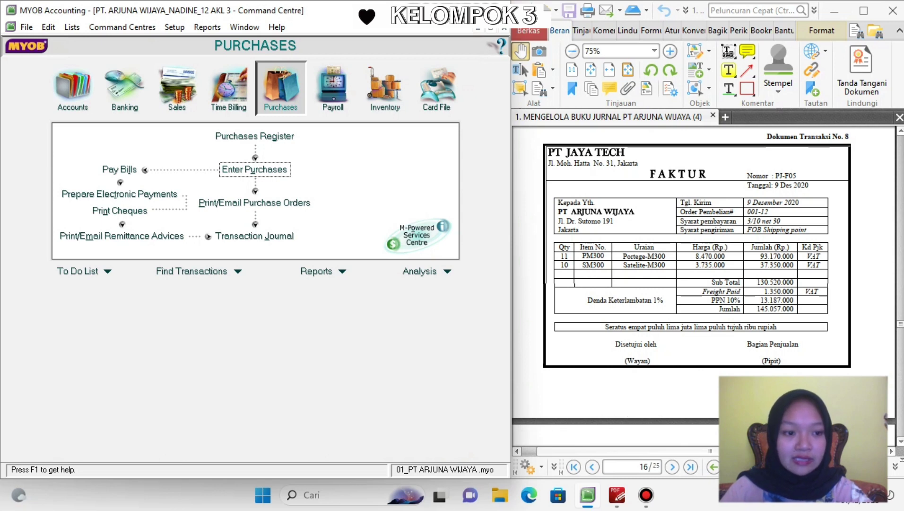
Step: Start a Spend Money entry for document no. 9 and set its cheque number to 003/BKK
left_click(900, 416)
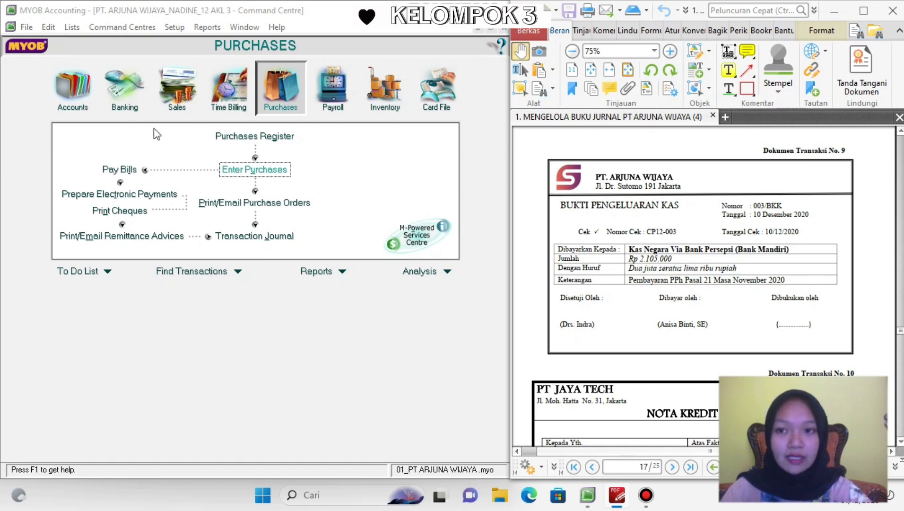
left_click(124, 96)
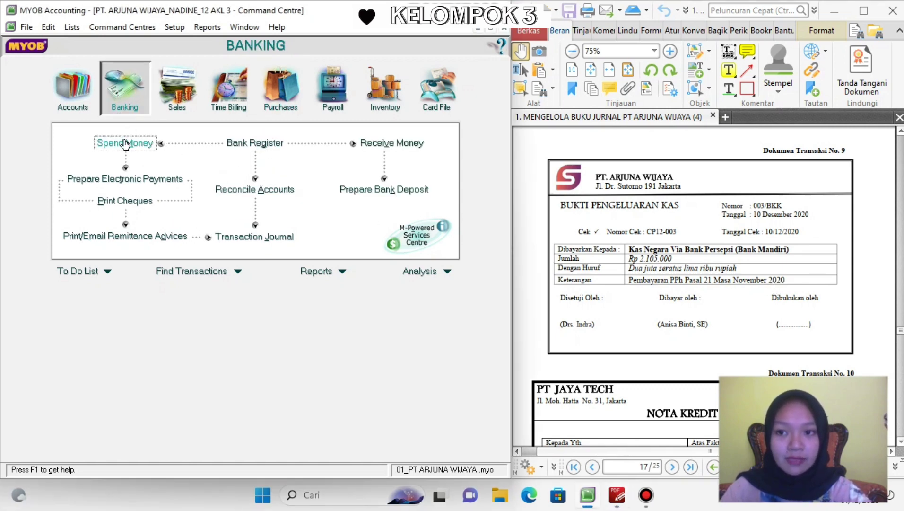
left_click(126, 144)
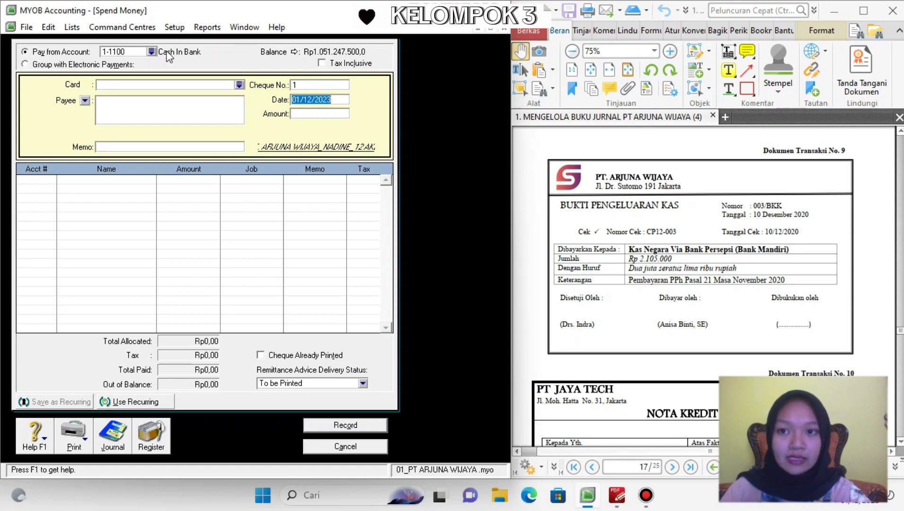
left_click(301, 84)
key("BackSpace")
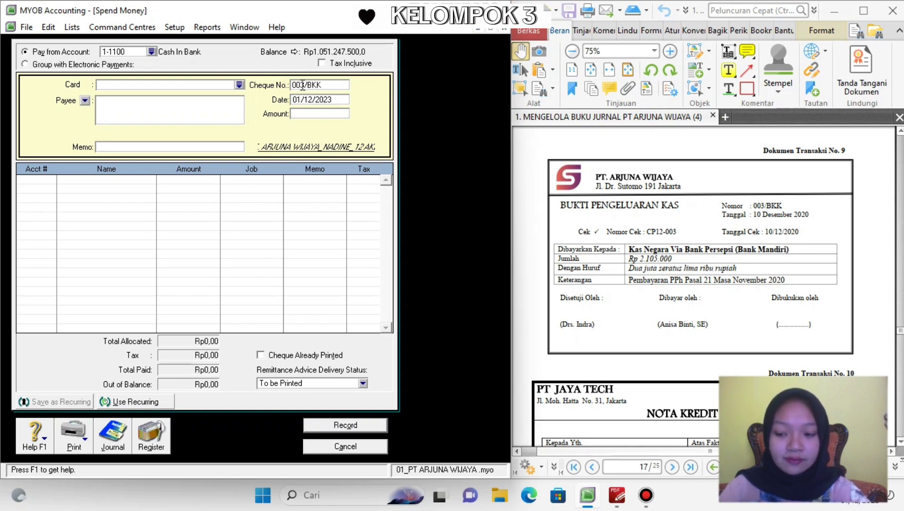
key("Tab")
Step: Date the payment 10/12/2020 and set its amount to 2105000
key("BackSpace")
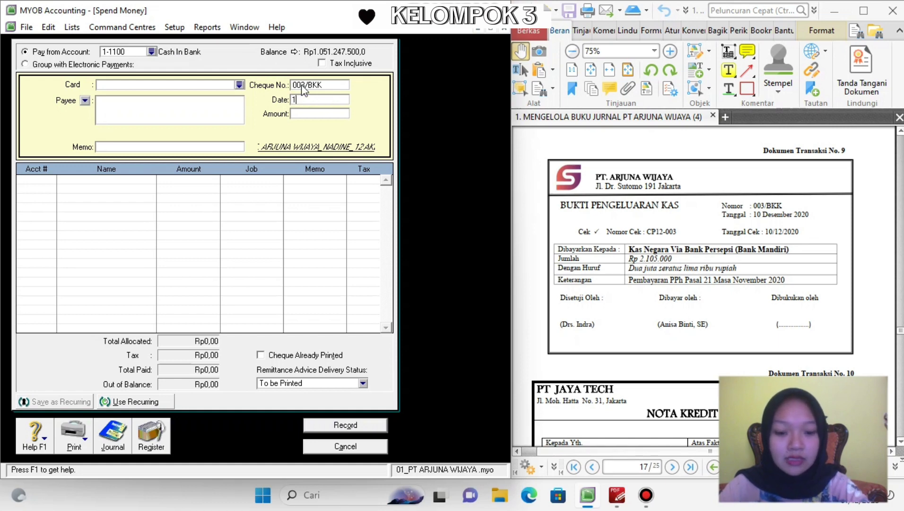
type("10/12/")
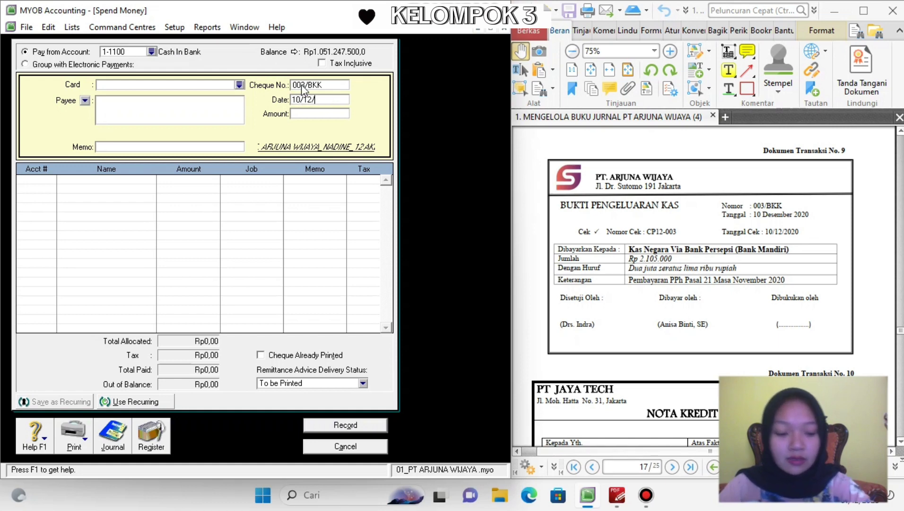
type("2020")
key("Tab")
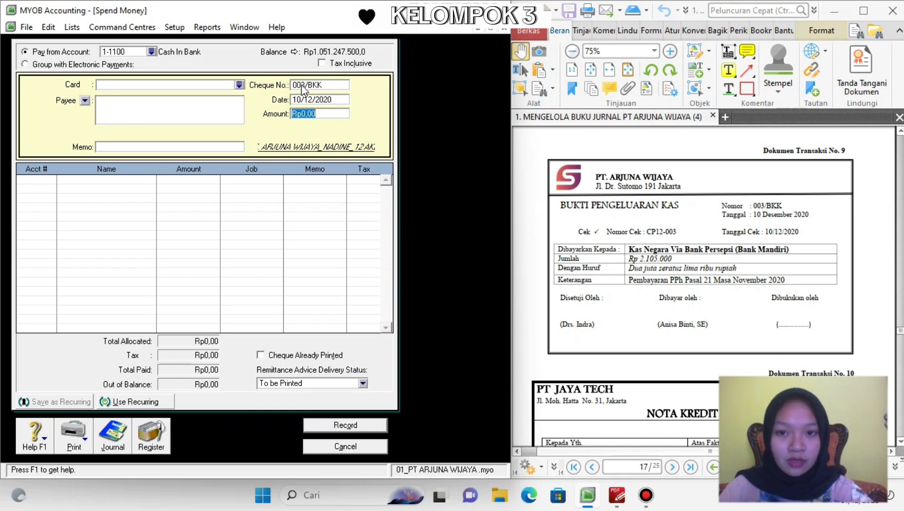
key("BackSpace")
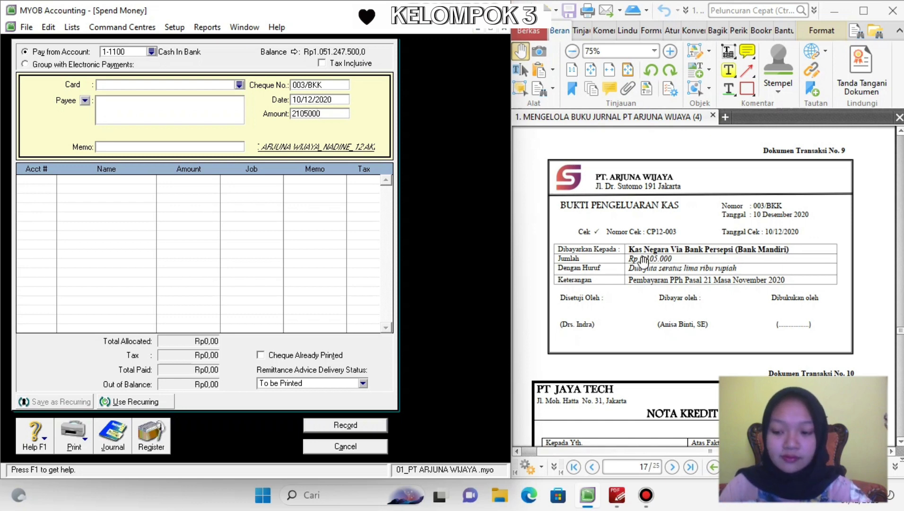
key("Tab")
Step: Enter "Kas Negara Via Bank Persepsi ( Bank Mandiri)" as the payee of the payment
key("Tab")
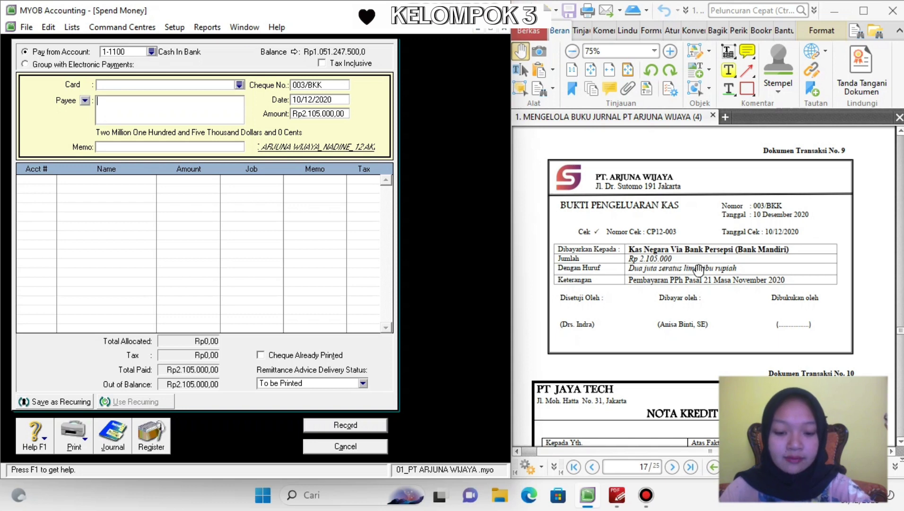
type("as Nega")
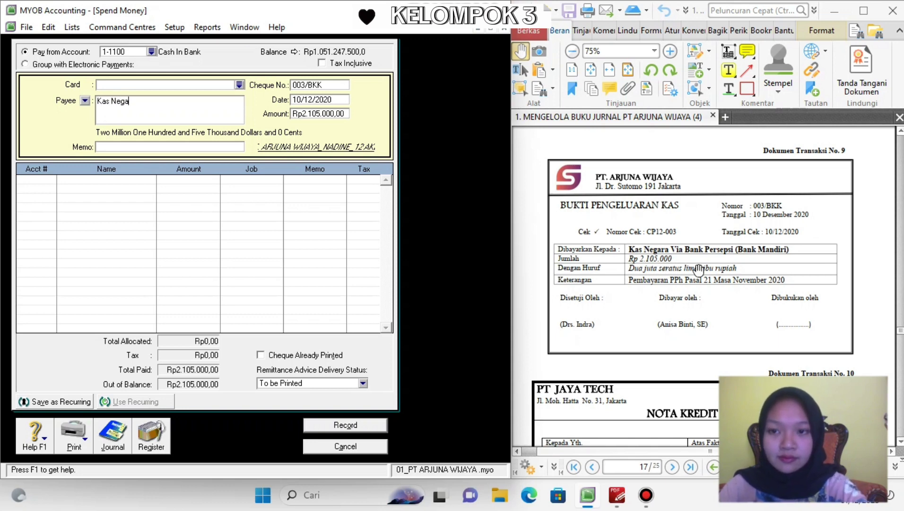
type("ra Via Bank")
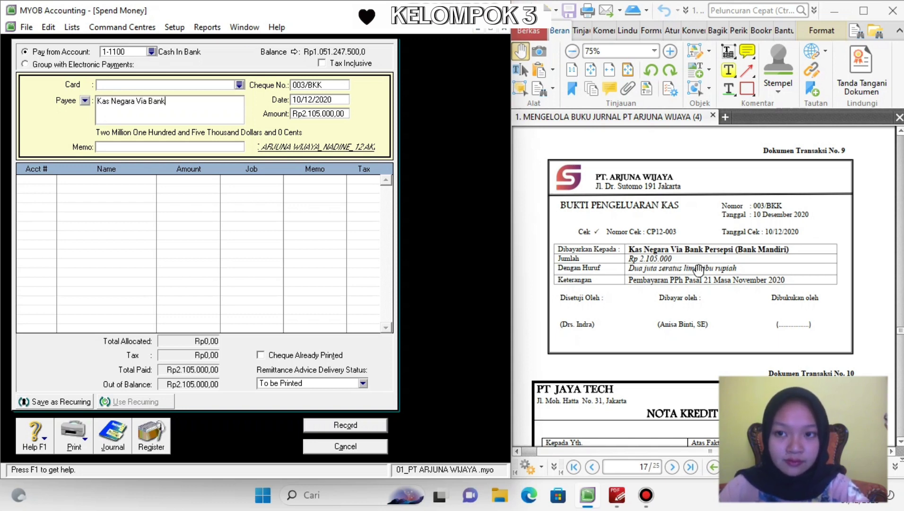
type(" PerS")
key("BackSpace")
type("sepsi ")
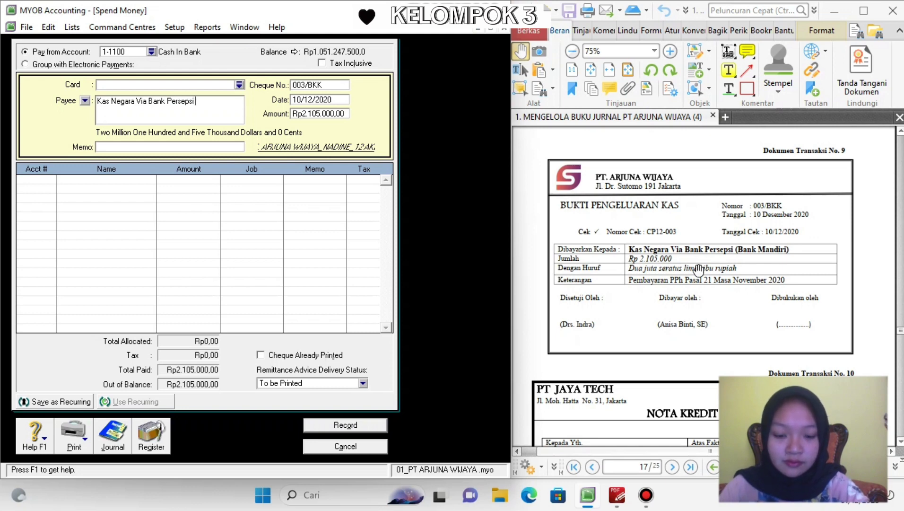
type("( Ban")
type("andiri")
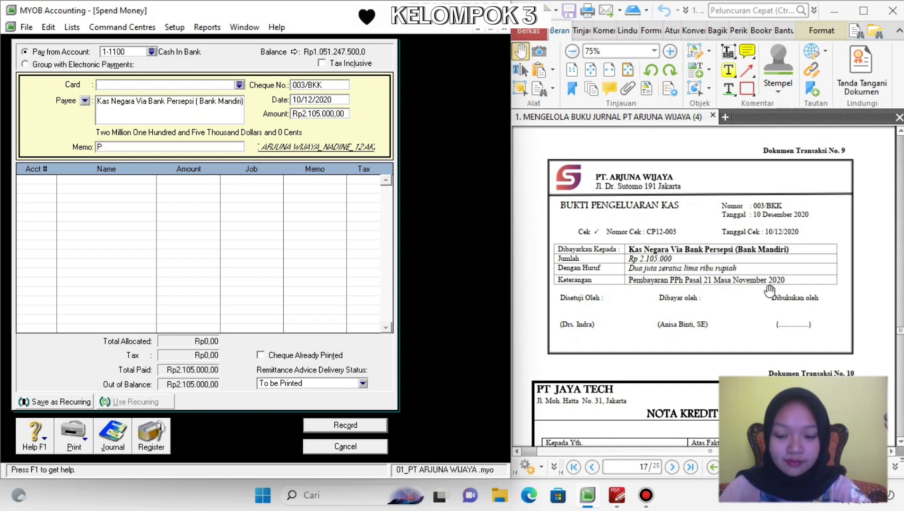
Step: Enter the payment memo "Pembayaran PPh Pasal 21 Masa November 2020"
type("embayaran pp")
key("BackSpace")
key("BackSpace")
type("PP")
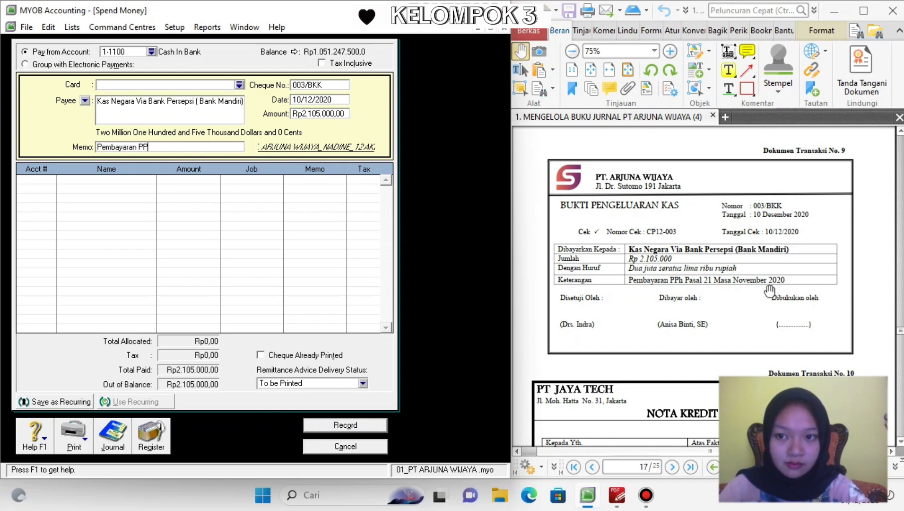
type("h Pasa")
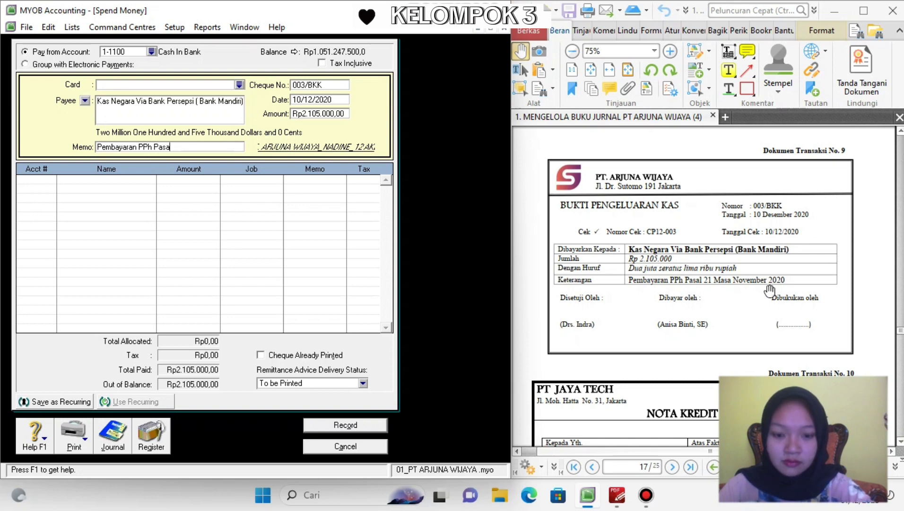
type("l 21 Masa November 29")
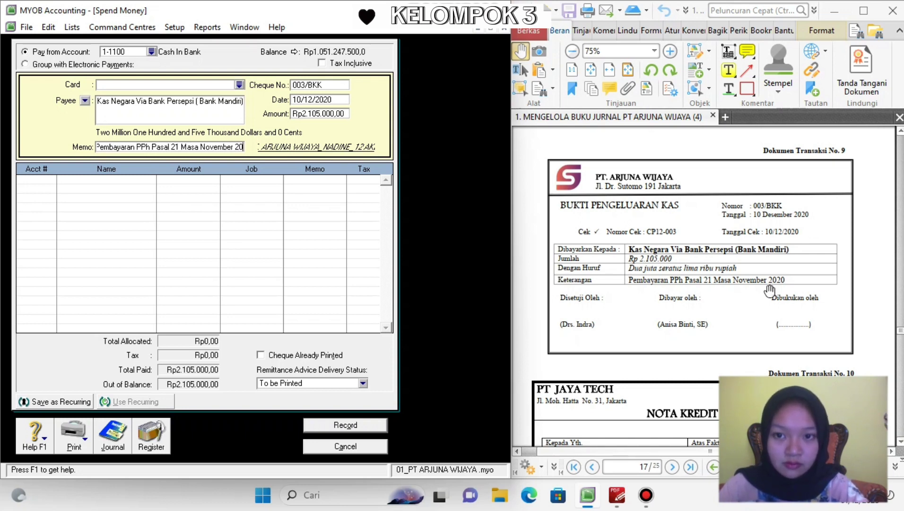
key("Tab")
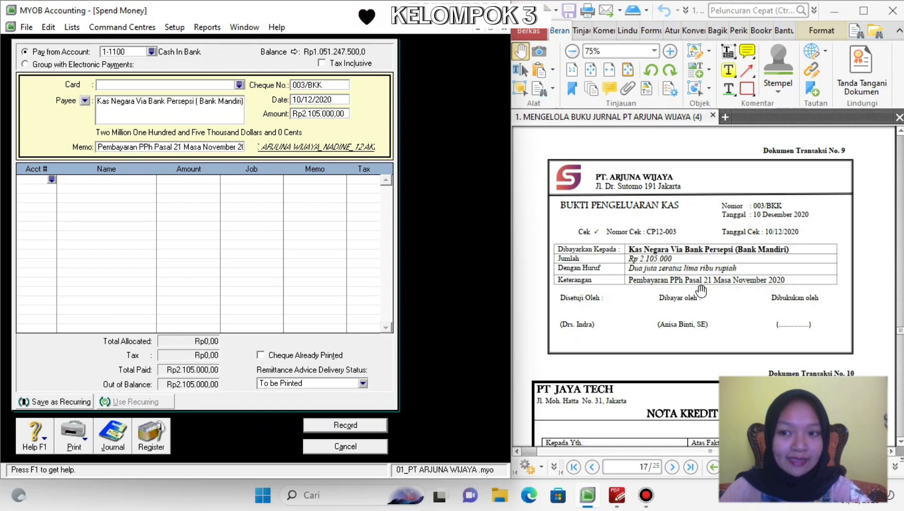
Step: Allocate the full payment amount to account 2-1300 Income Tax Payable, keeping the N-T tax code
left_click(52, 180)
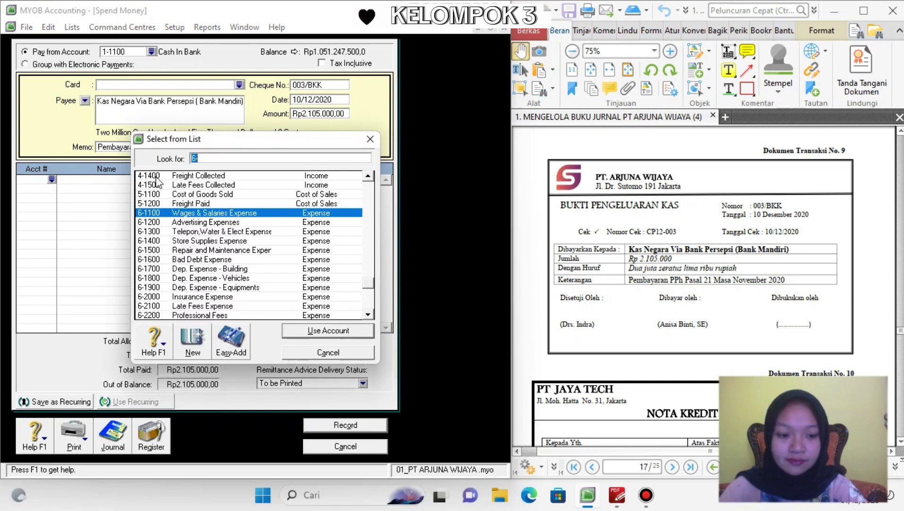
type("2")
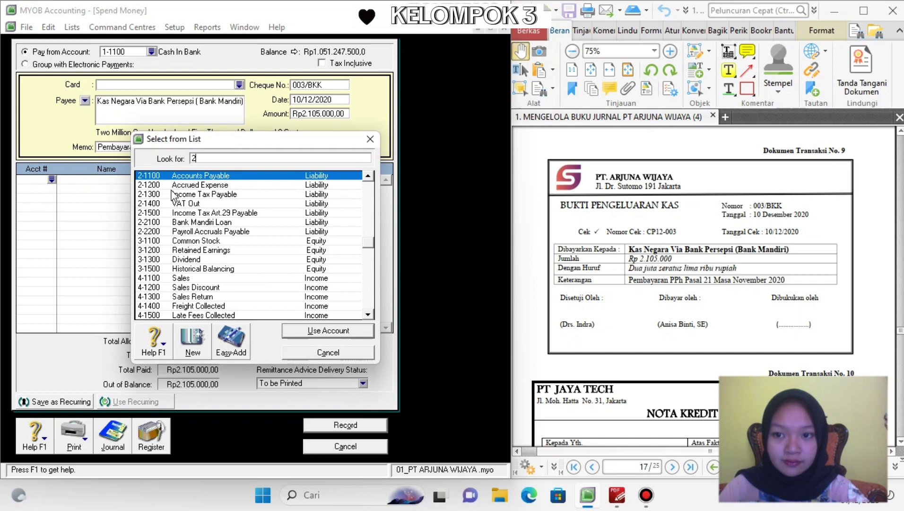
double_click(174, 193)
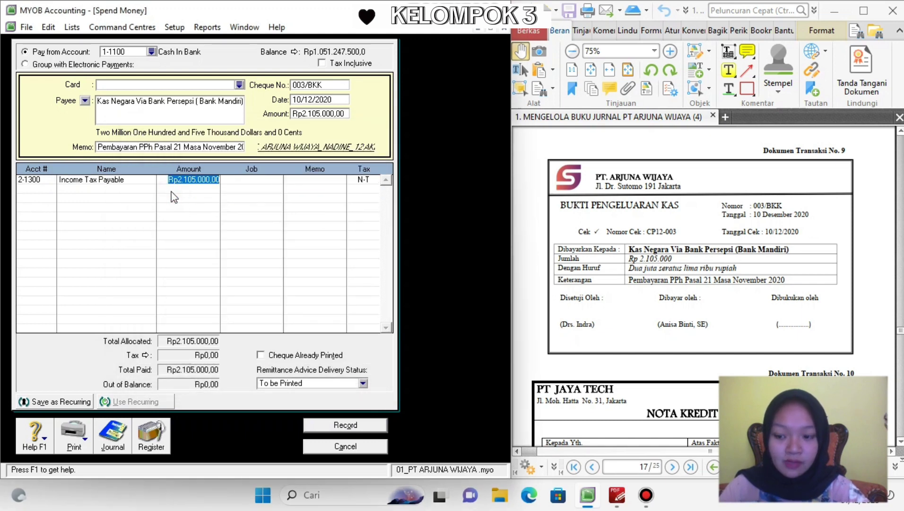
key("Tab")
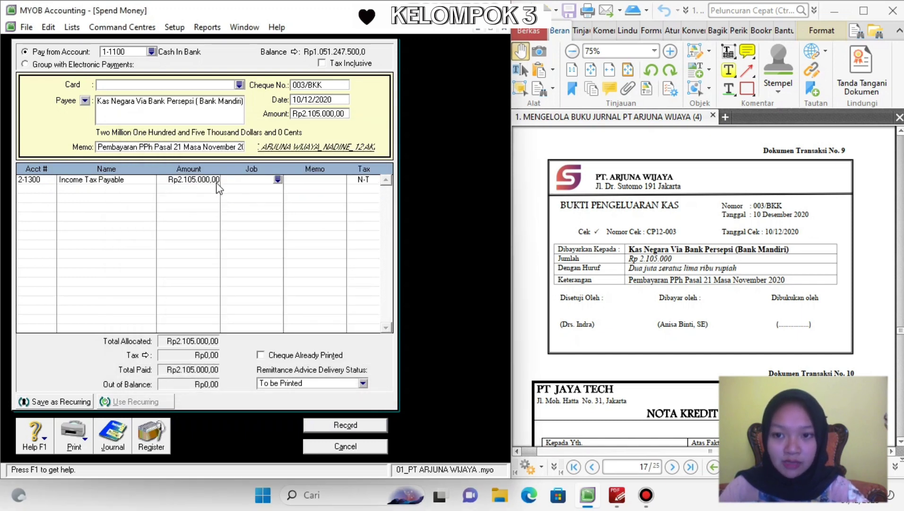
key("Tab")
key("Tab")
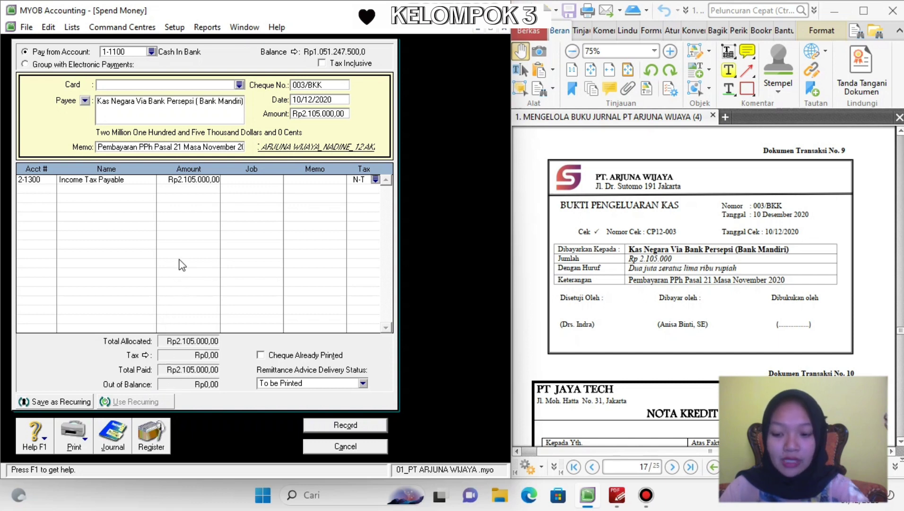
Step: Review the payment's transaction recap, record the payment, and leave Spend Money
key("ctrl+r")
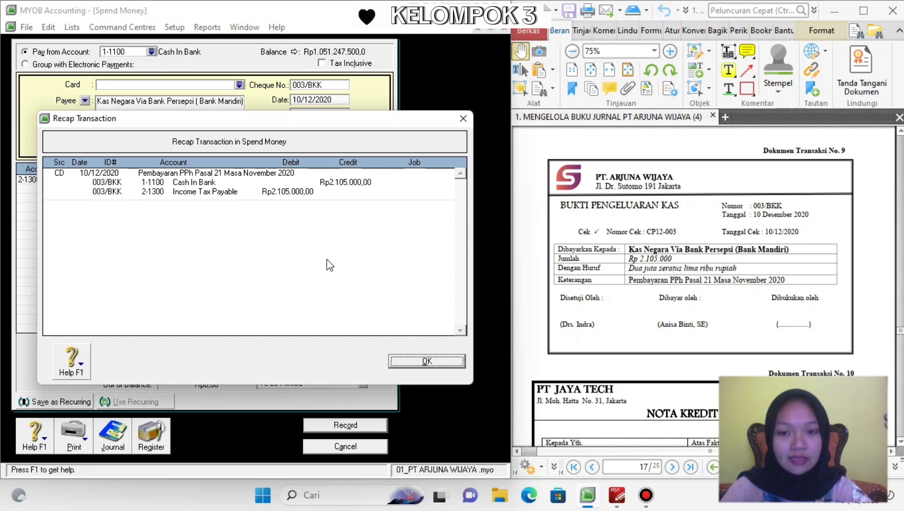
left_click(418, 362)
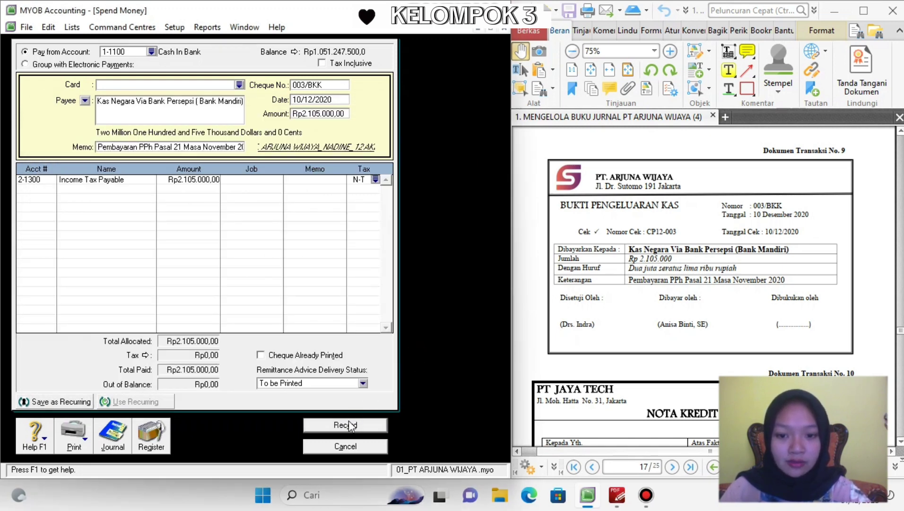
left_click(348, 422)
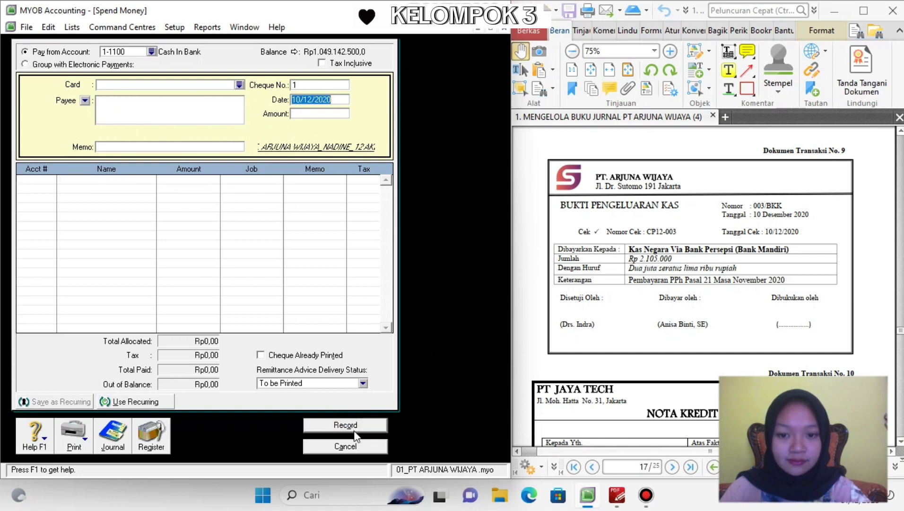
left_click(354, 445)
Step: Bring up document no. 10, the credit note, and start a new purchase entry for supplier PT.Jaya Tech
scroll(882, 163, "up", 2)
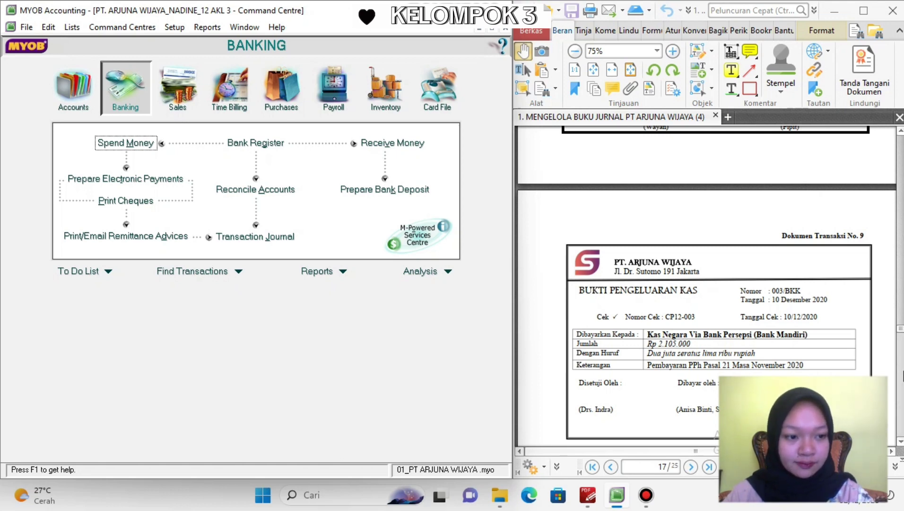
scroll(880, 329, "down", 5)
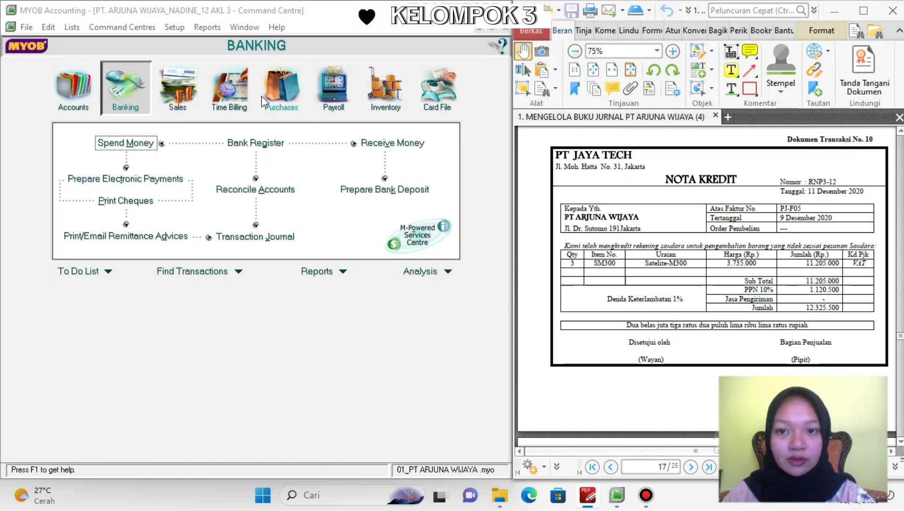
left_click(263, 97)
left_click(263, 171)
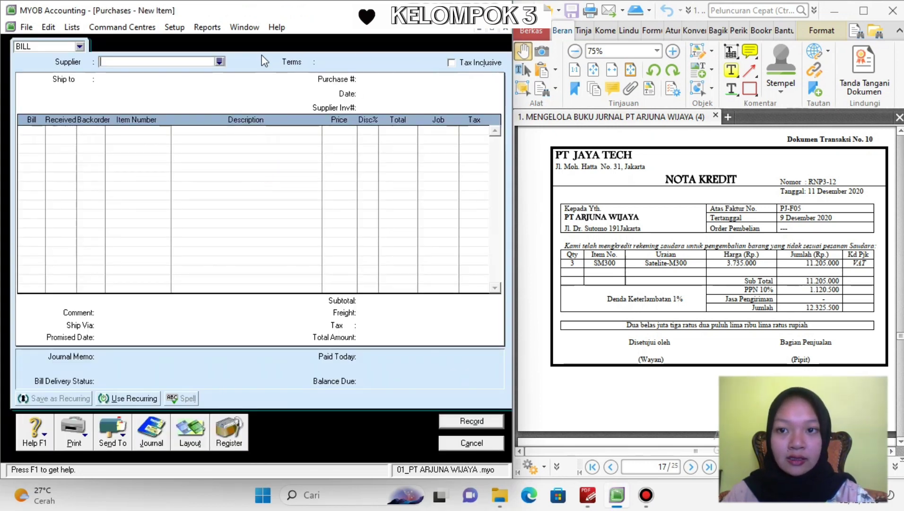
left_click(219, 61)
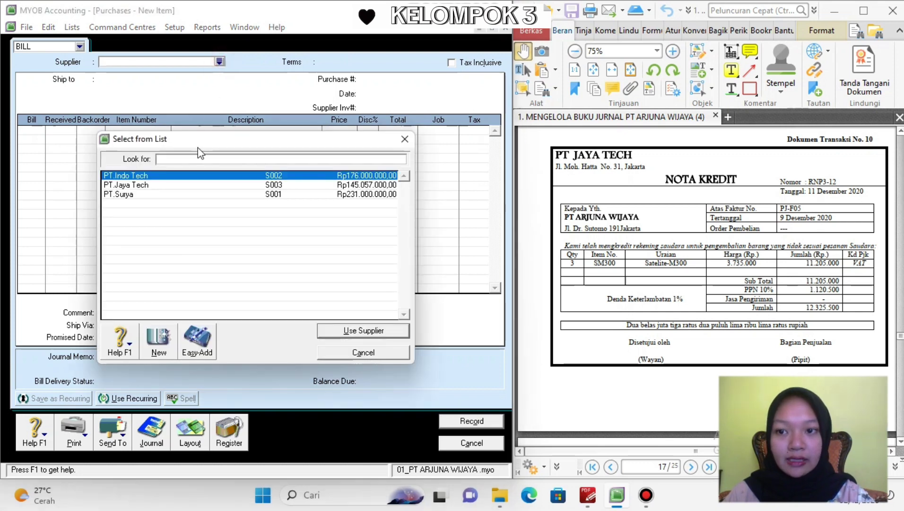
double_click(186, 185)
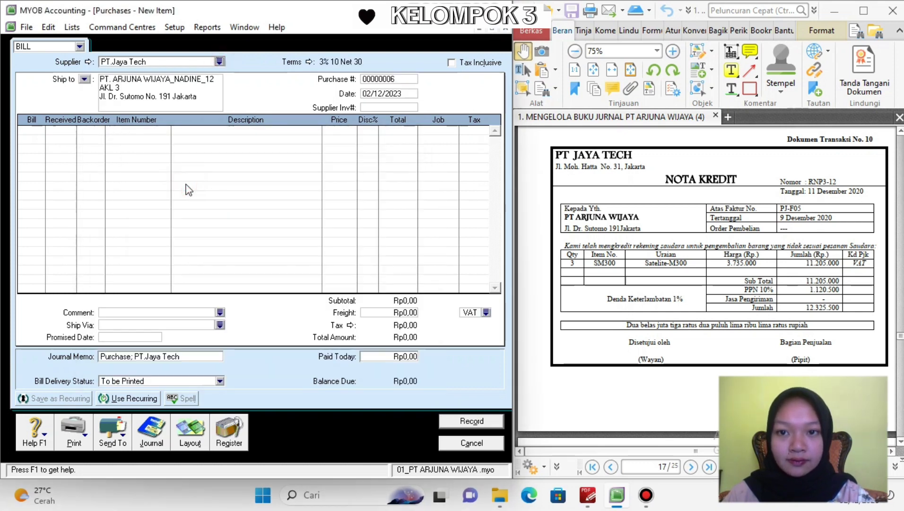
Step: Set the purchase's credit terms so that payment is due C.O.D
left_click(308, 61)
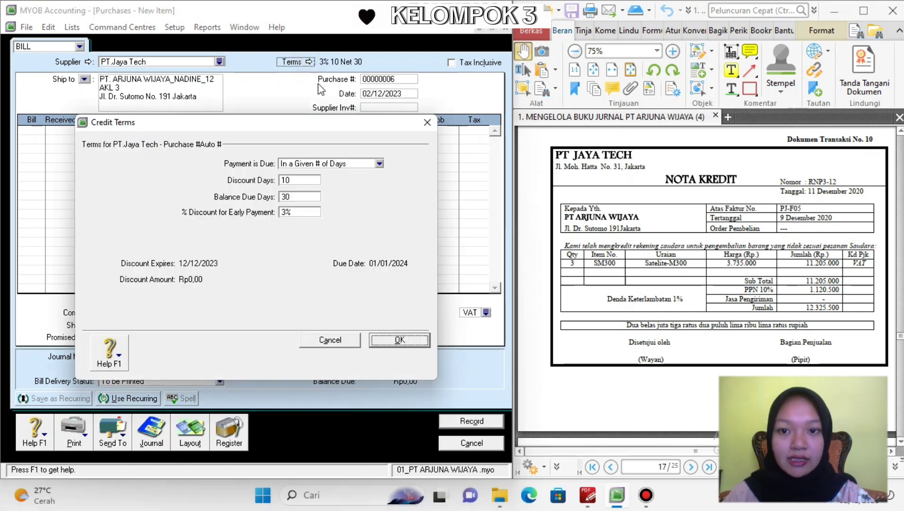
left_click(379, 163)
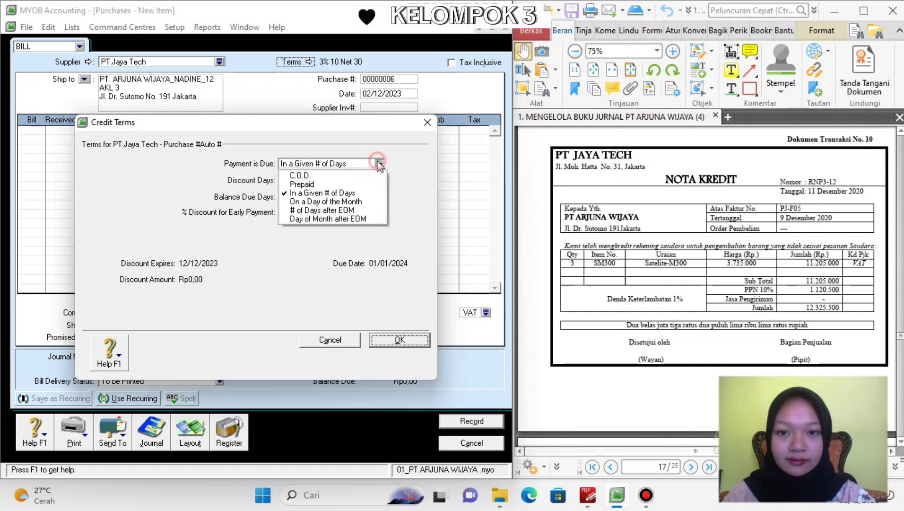
left_click(357, 174)
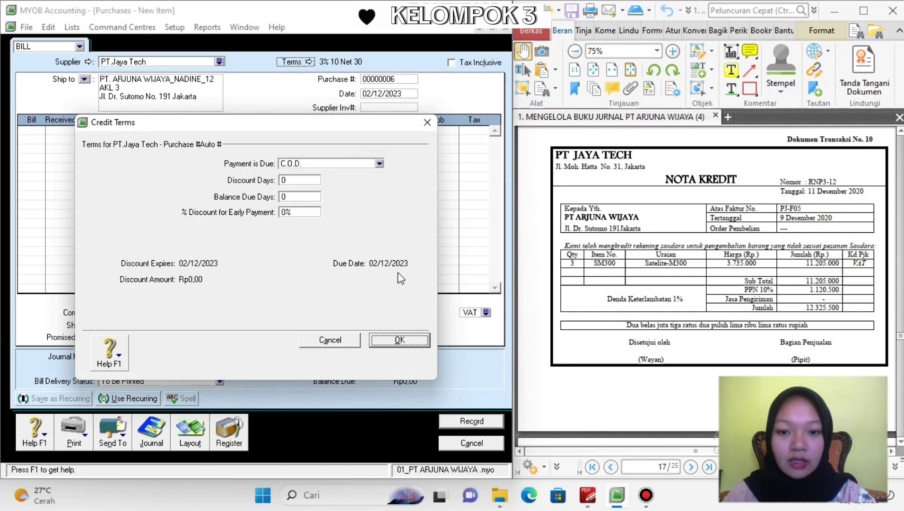
left_click(393, 339)
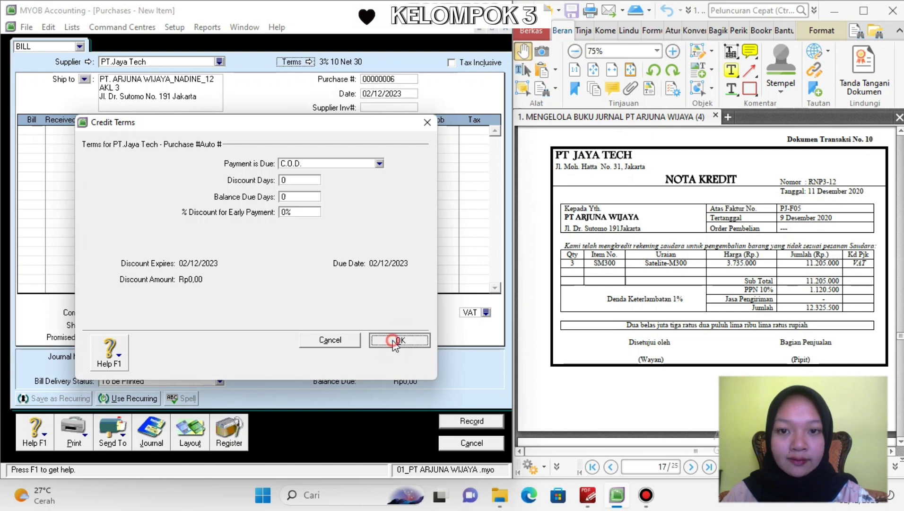
Step: Use the credit note's document number as the purchase number and date the purchase 11/12/2020
left_click(405, 78)
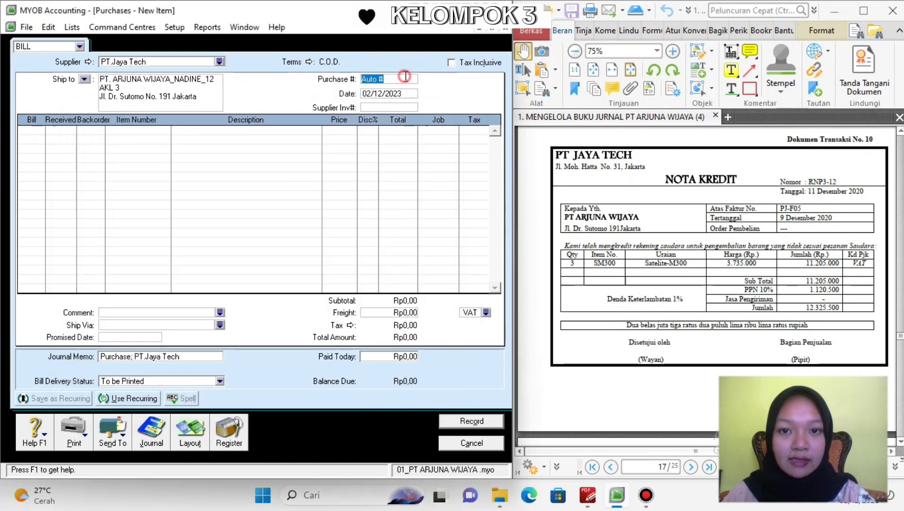
key("BackSpace")
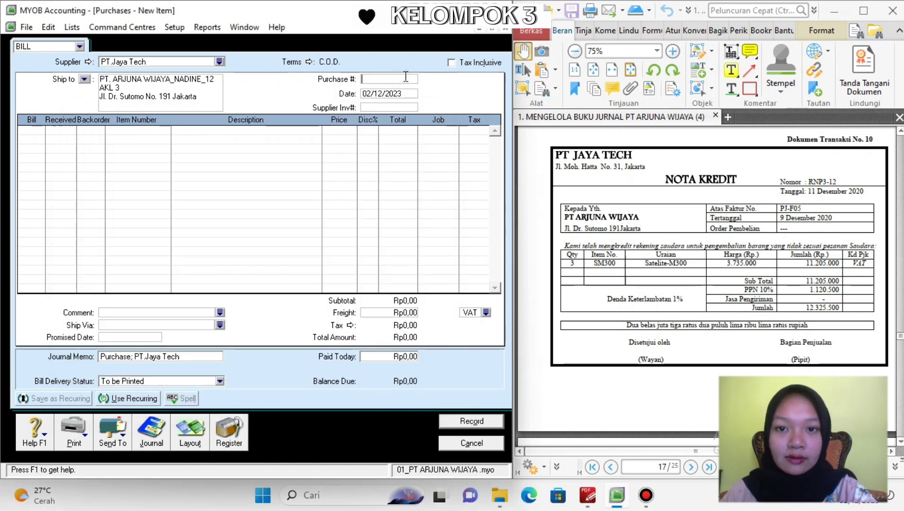
type("RNP3-12")
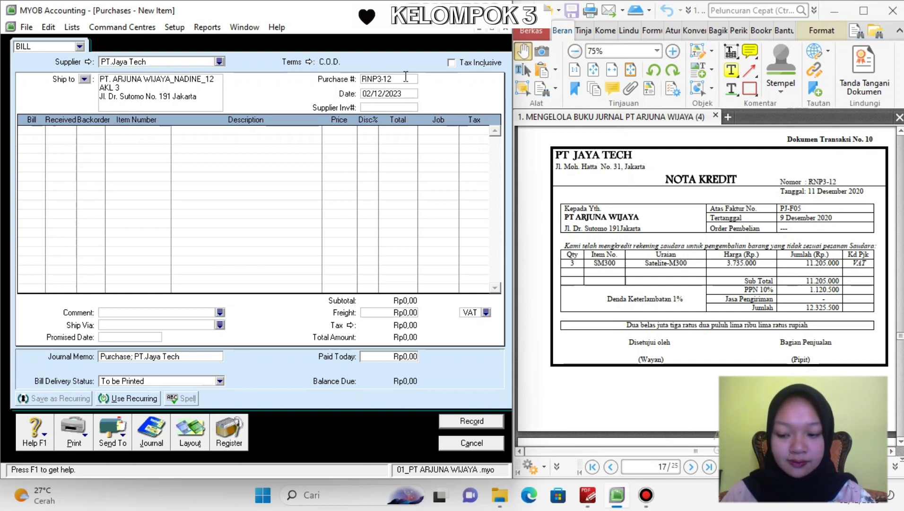
key("Tab")
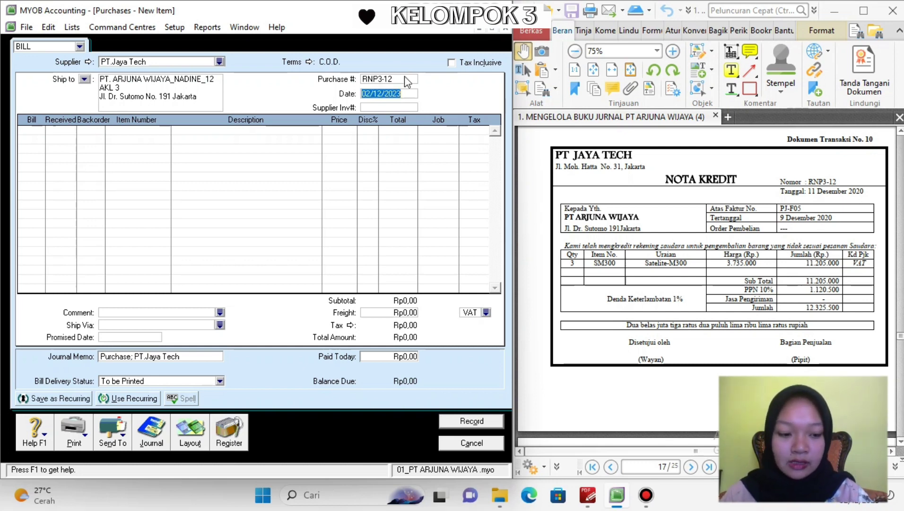
key("BackSpace")
type("11")
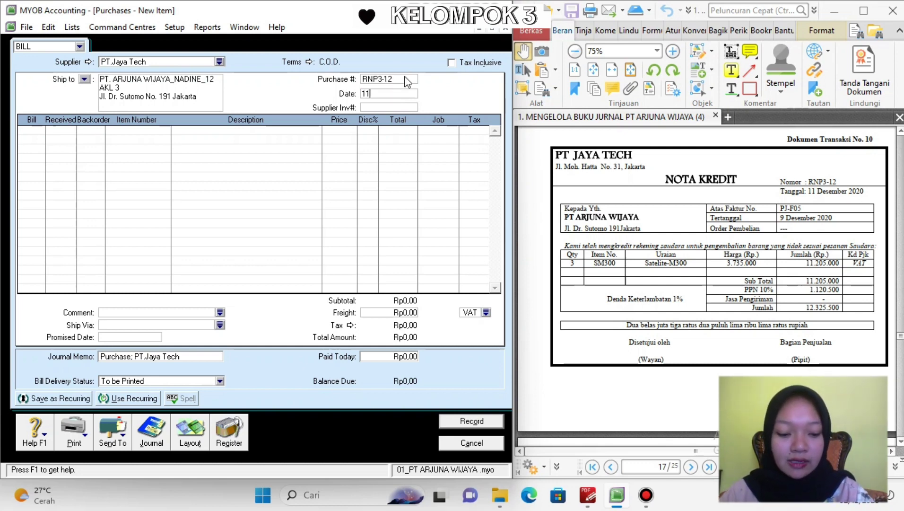
type("/12/2020")
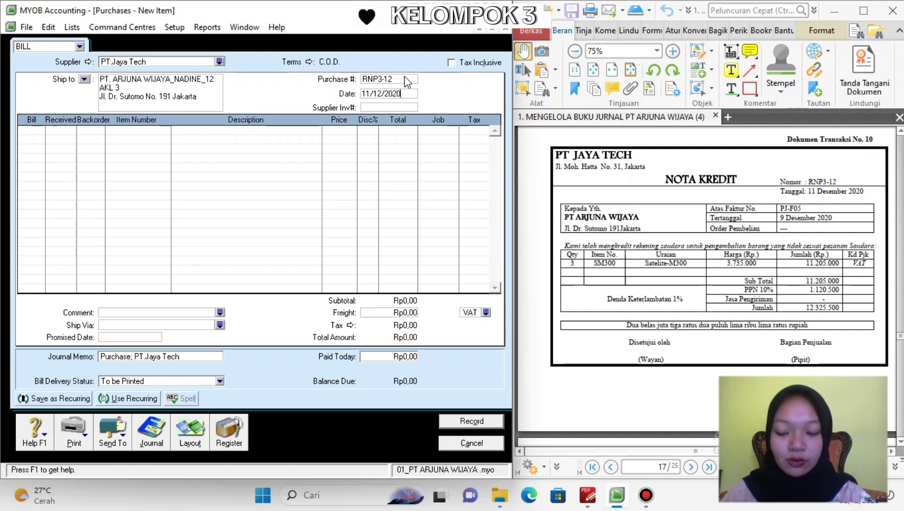
key("Tab")
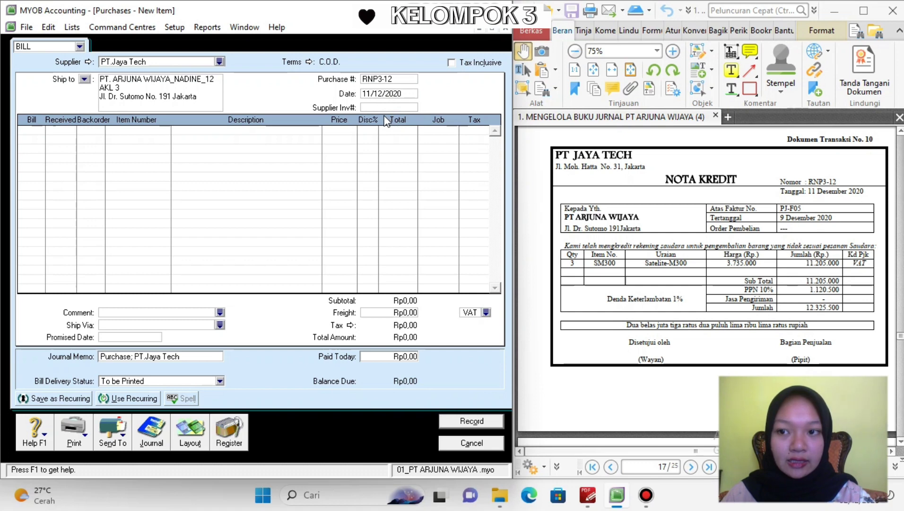
Step: Enter a returned quantity of -3 for item SM300 Satelite-M300 on the first purchase line
key("Tab")
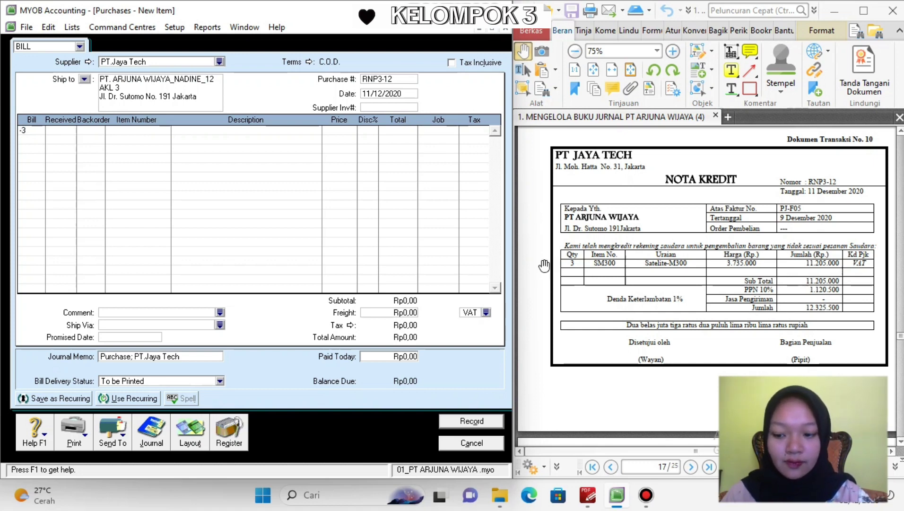
key("Tab")
key("Tab")
key("Tab")
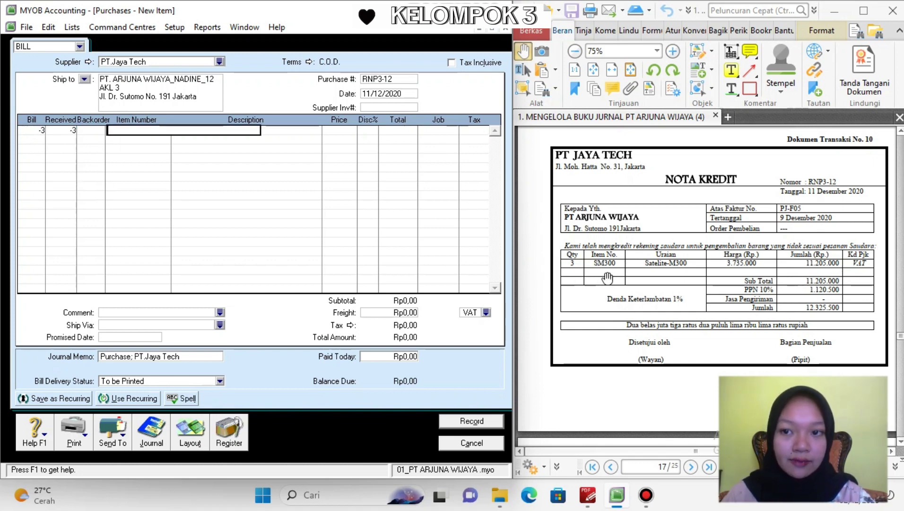
key("Tab")
double_click(348, 185)
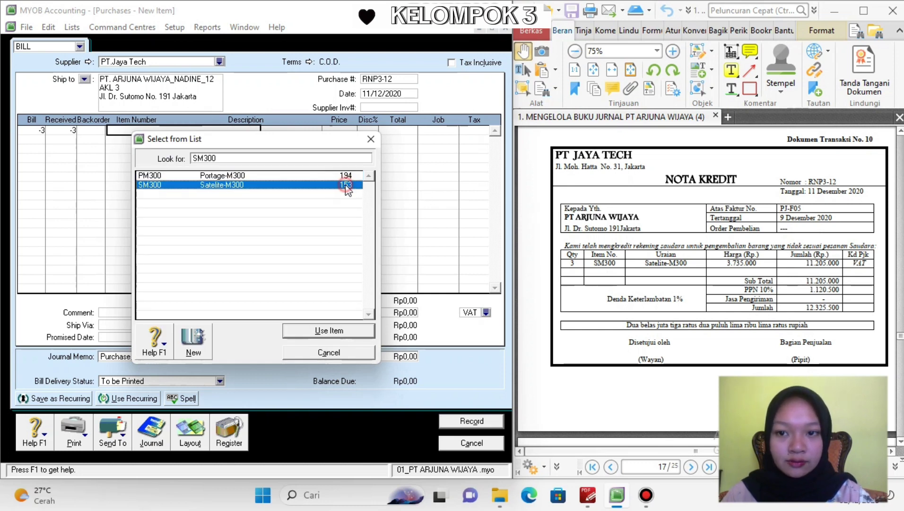
Step: Set the SM300 line's unit price to 3735000, leaving discount and job empty and keeping the VAT tax code
key("Tab")
key("Tab")
type("3")
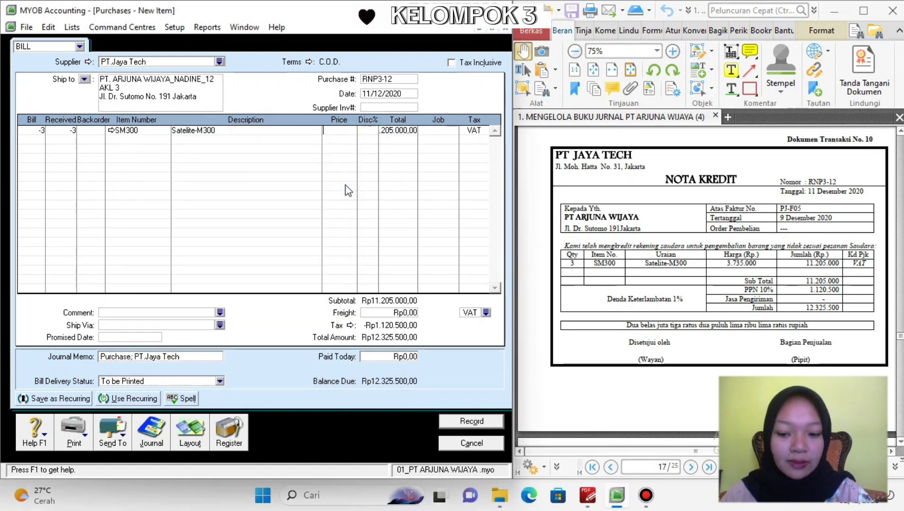
type("7")
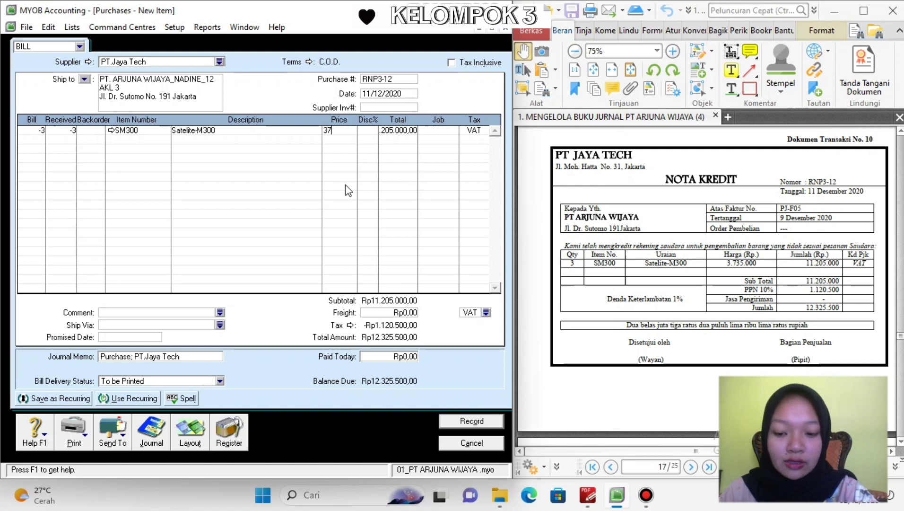
type("35000")
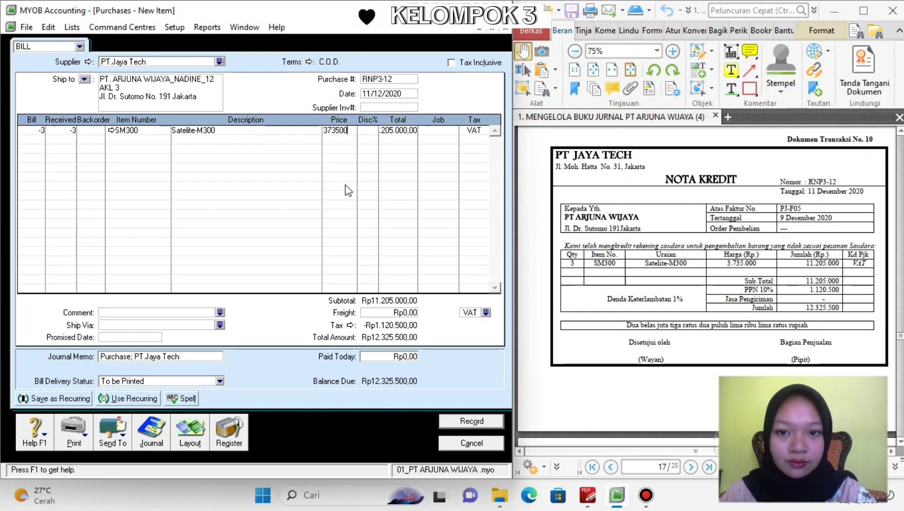
key("Tab")
key("Tab")
key("Tab")
key("Tab")
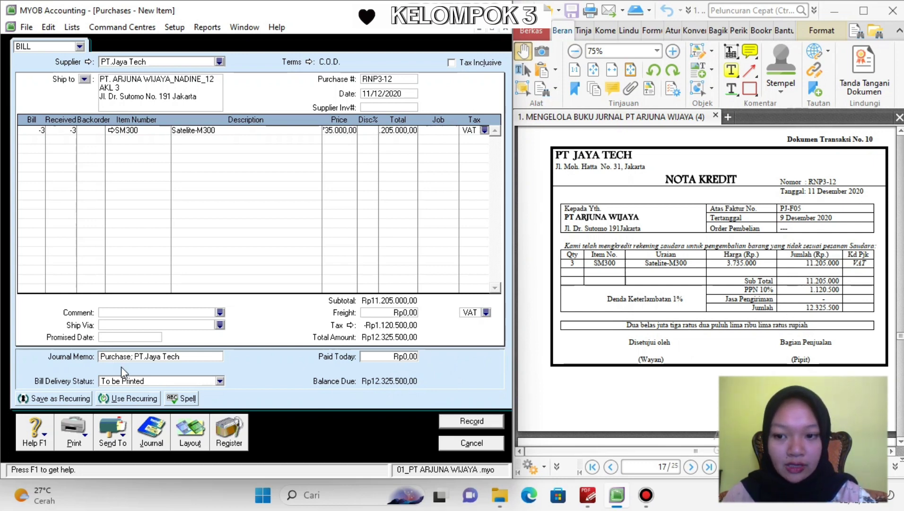
Step: Change the journal memo to "Retur Pembelian Kepada PT.Jaya Tech"
left_click(134, 357)
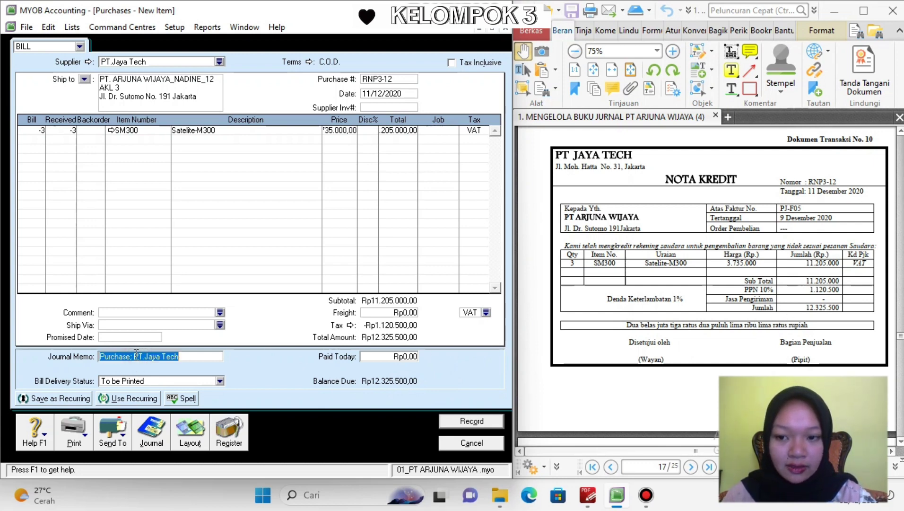
left_click(133, 356)
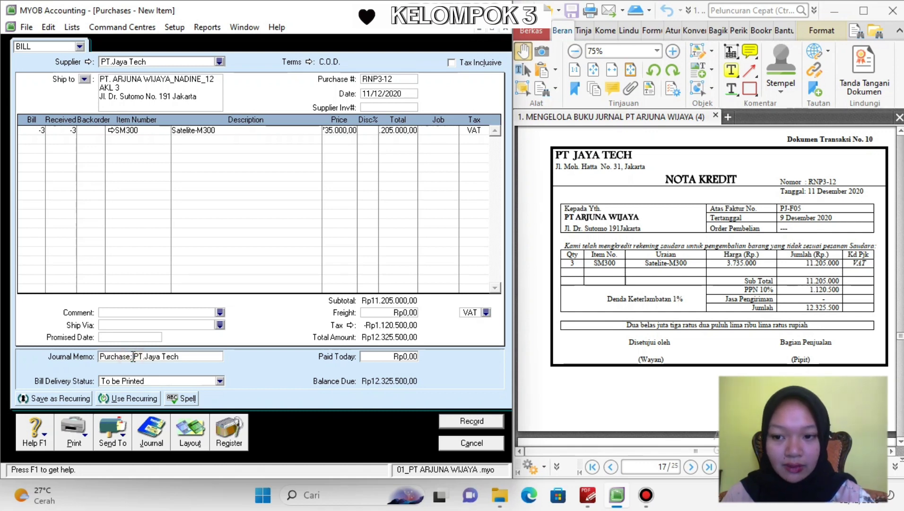
key("BackSpace")
key("BackSpace")
key("BackSpace")
key("BackSpace")
key("BackSpace")
key("BackSpace")
key("BackSpace")
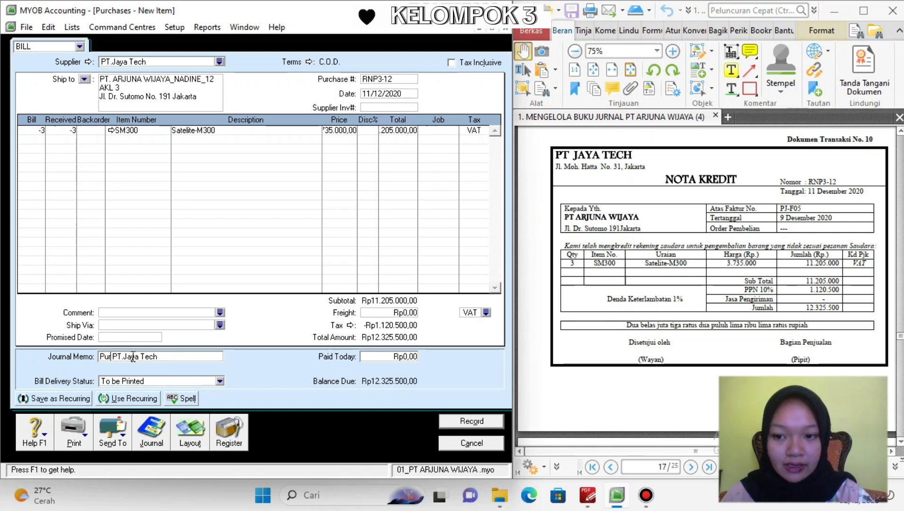
key("BackSpace")
key("BackSpace")
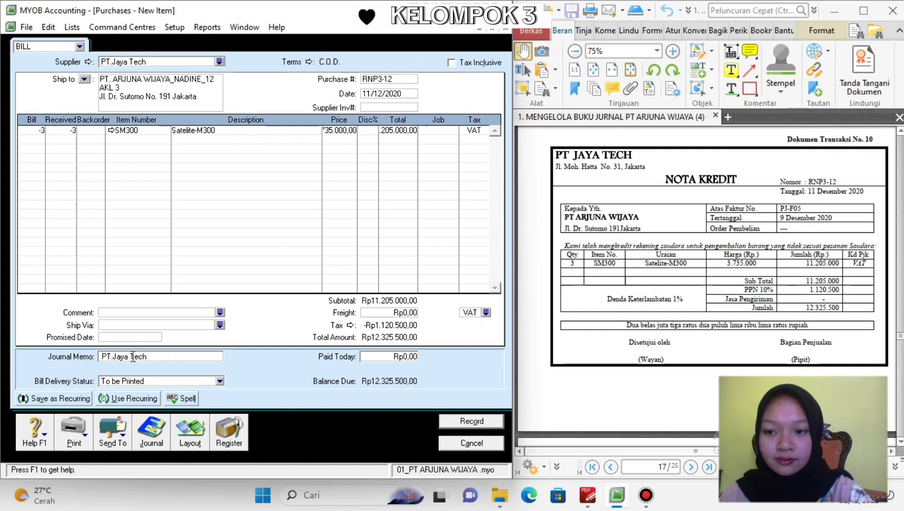
type("Retur Pembelian Kepa")
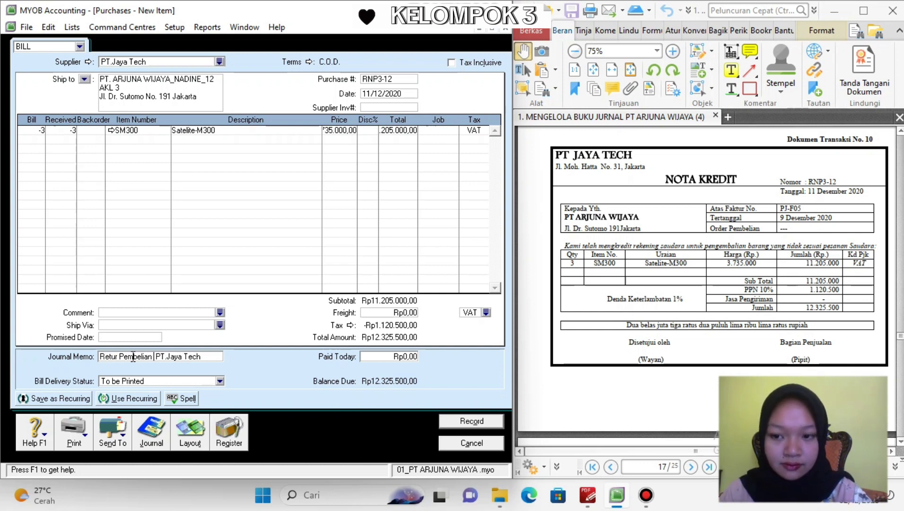
type("da")
left_click(134, 377)
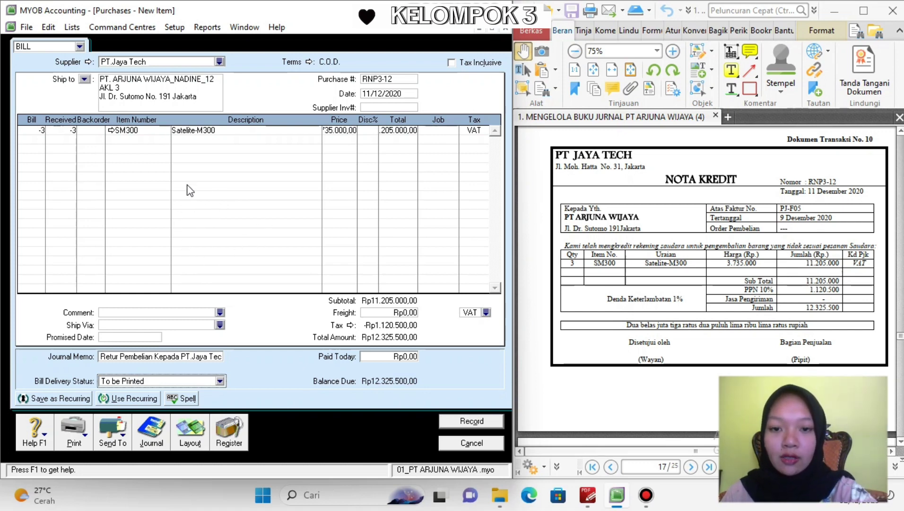
Step: Review the purchase return's transaction recap and record the return
key("ctrl+r")
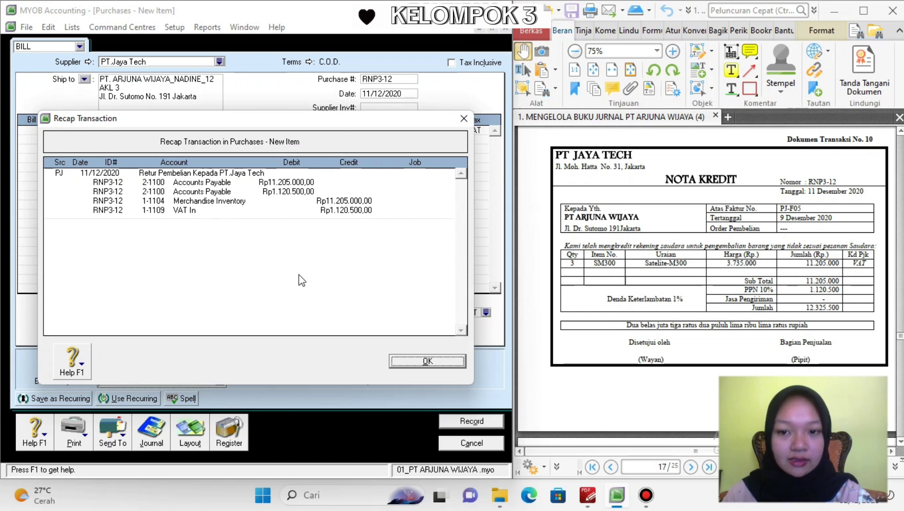
left_click(424, 360)
left_click(458, 421)
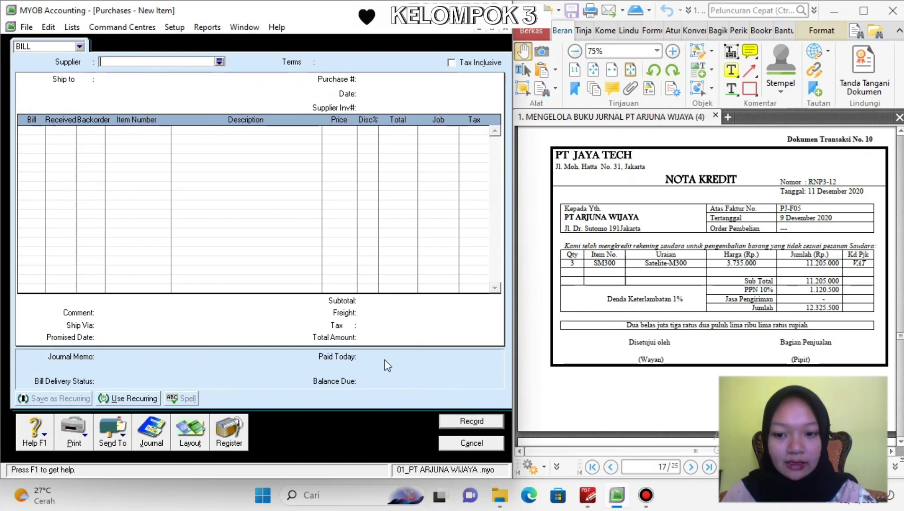
Step: Find PT.Jaya Tech's debit among the returns and debits in the purchases register and start applying it to a purchase
left_click(229, 425)
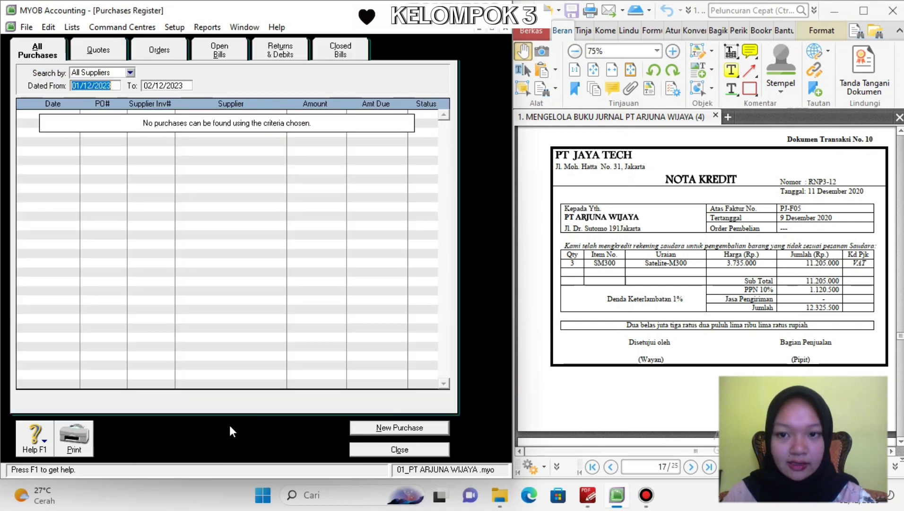
left_click(281, 49)
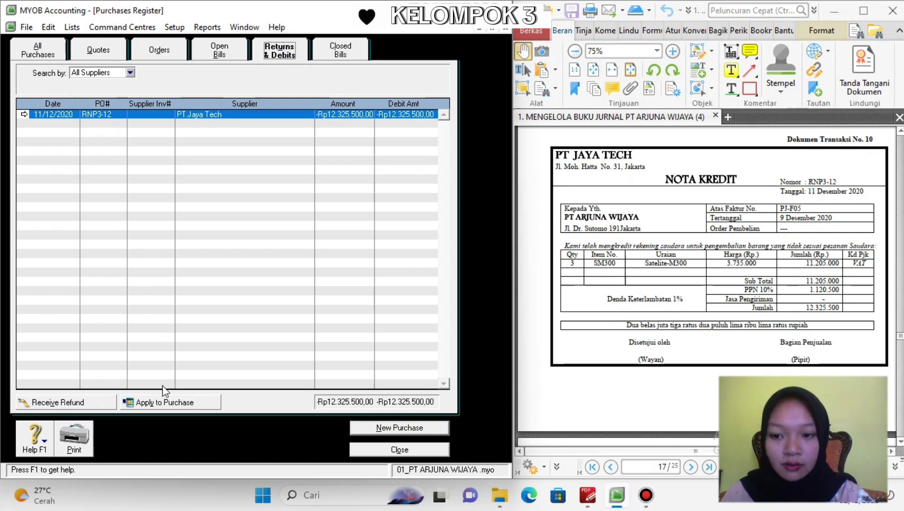
left_click(161, 402)
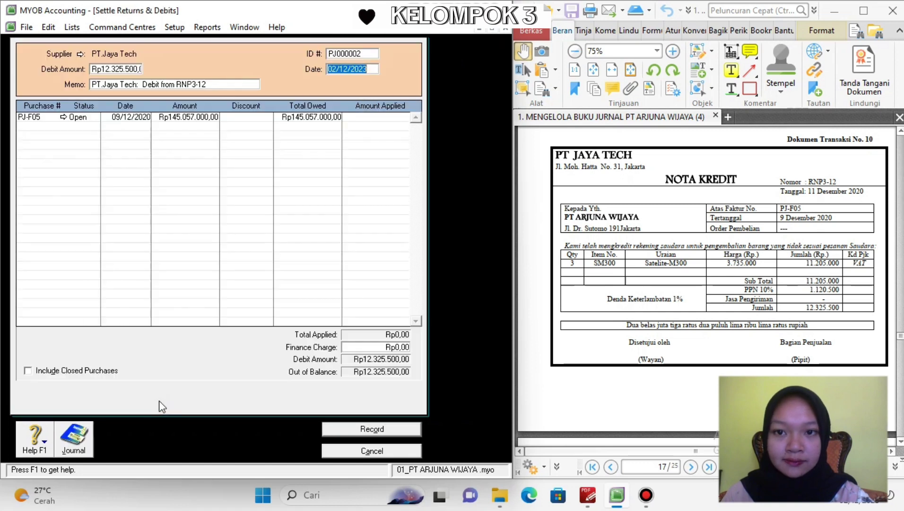
Step: Use the credit note's document number as the settlement's ID and date the settlement 11/12/2020
left_click(346, 51)
key("BackSpace")
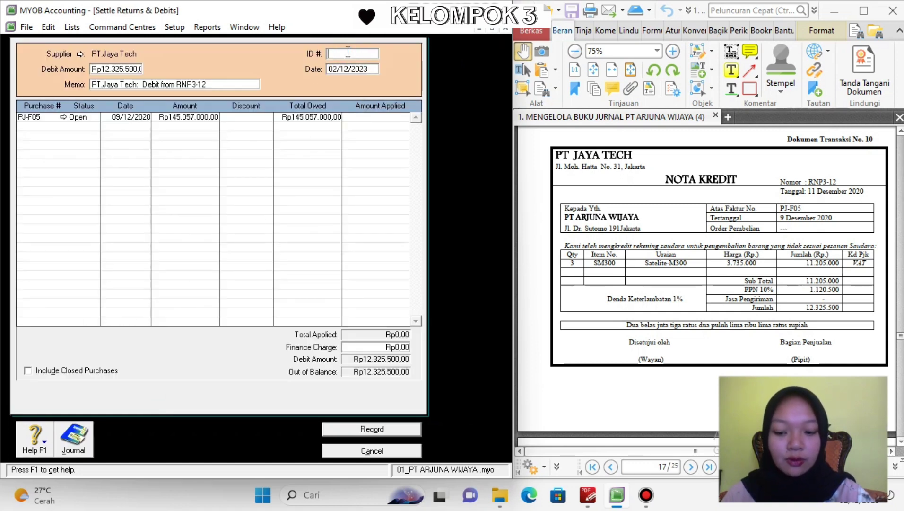
type("r")
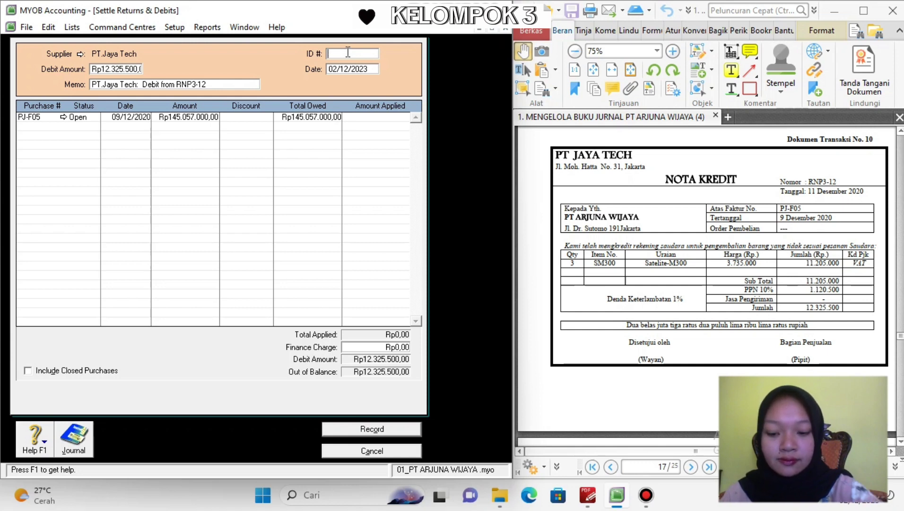
type("NP")
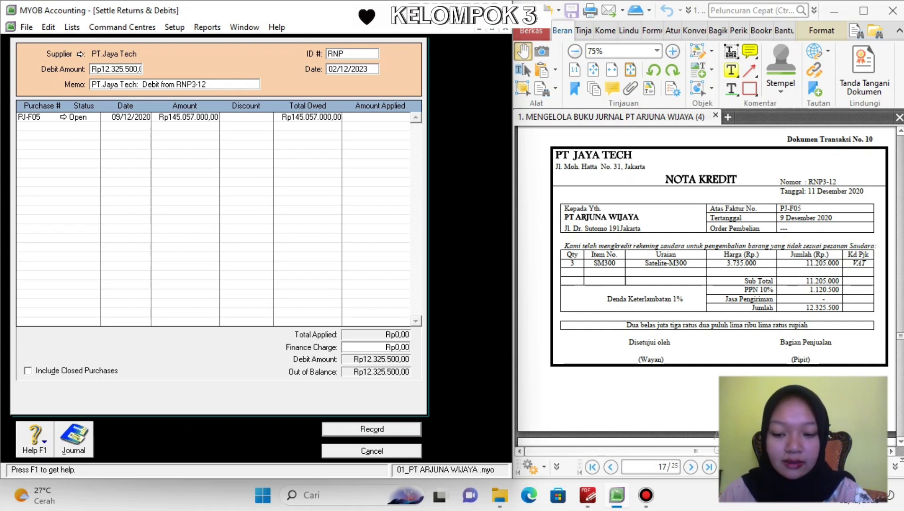
type("3-12")
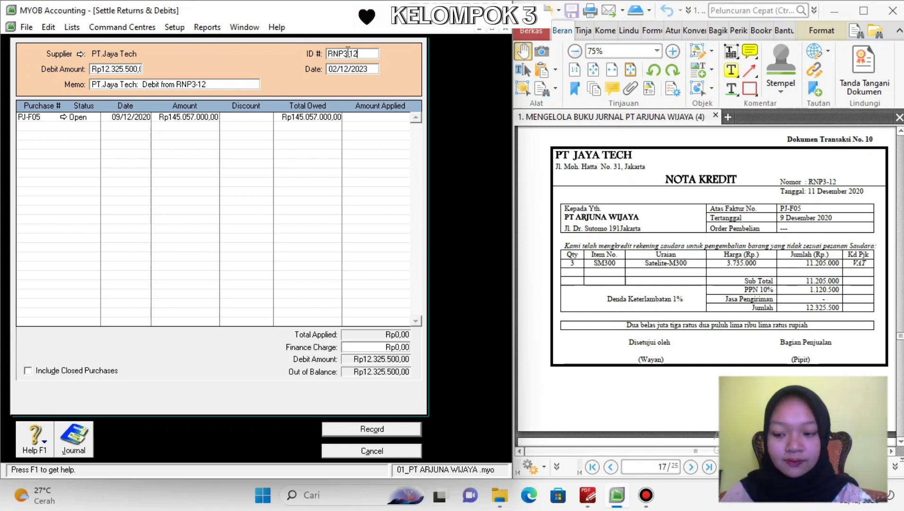
key("Tab")
key("BackSpace")
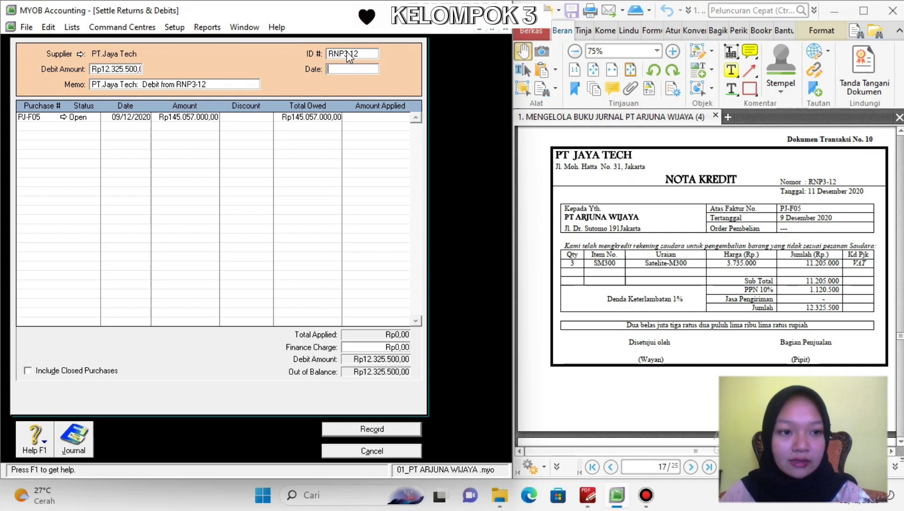
type("11/1")
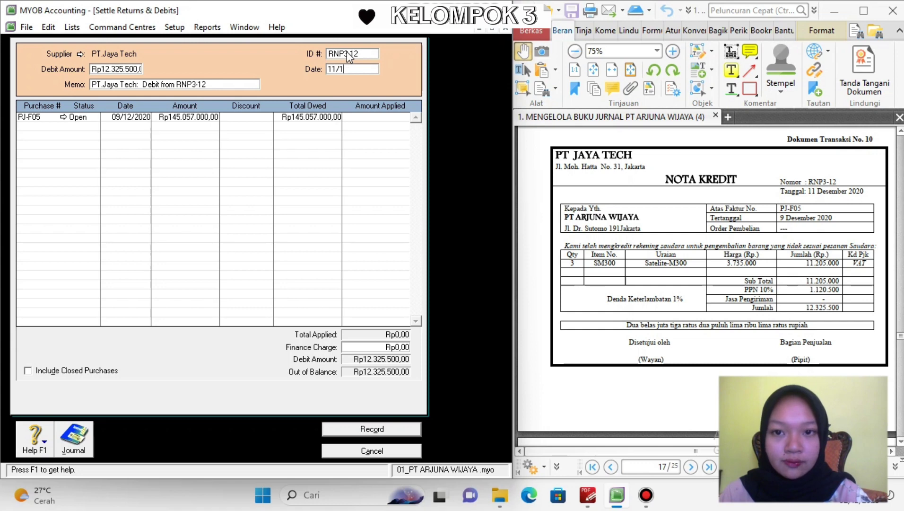
type("/20")
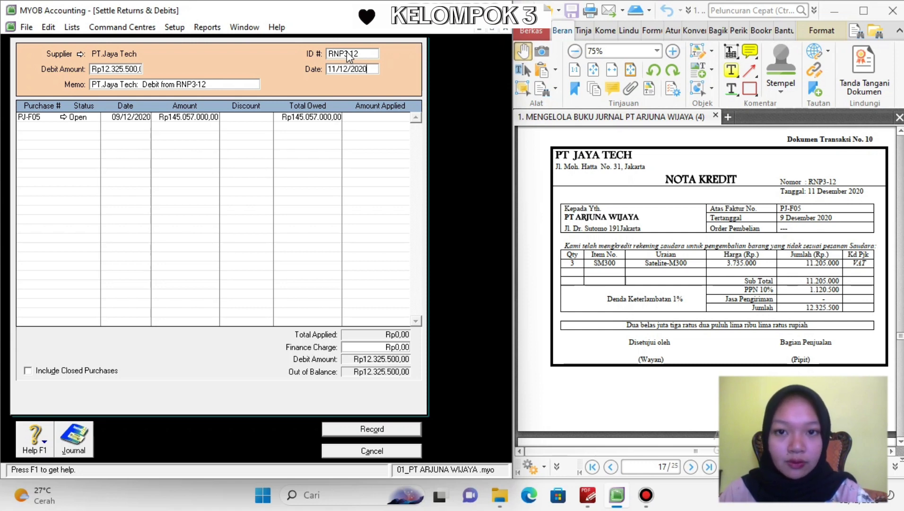
type("20")
key("Tab")
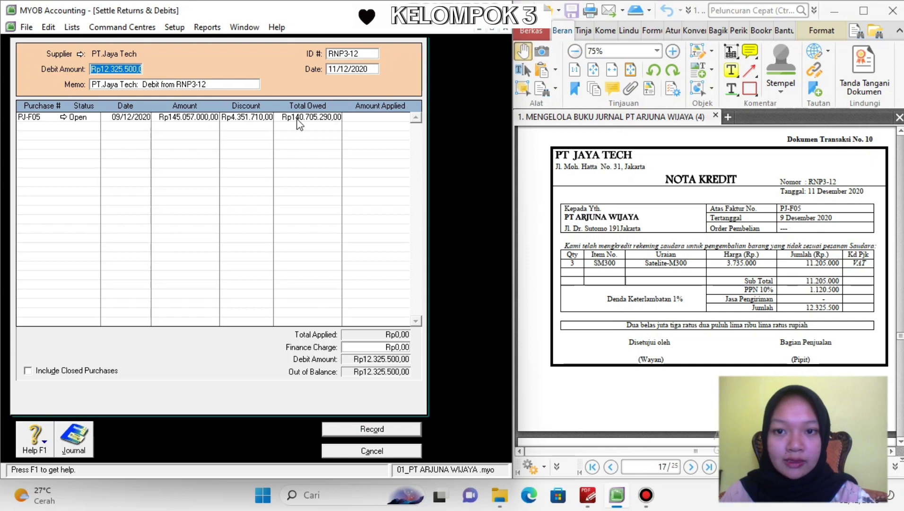
Step: Apply the full Rp12.325.500,00 debit to the open purchase of 09/12/2020 and review the settlement's transaction recap
left_click(363, 117)
key("Tab")
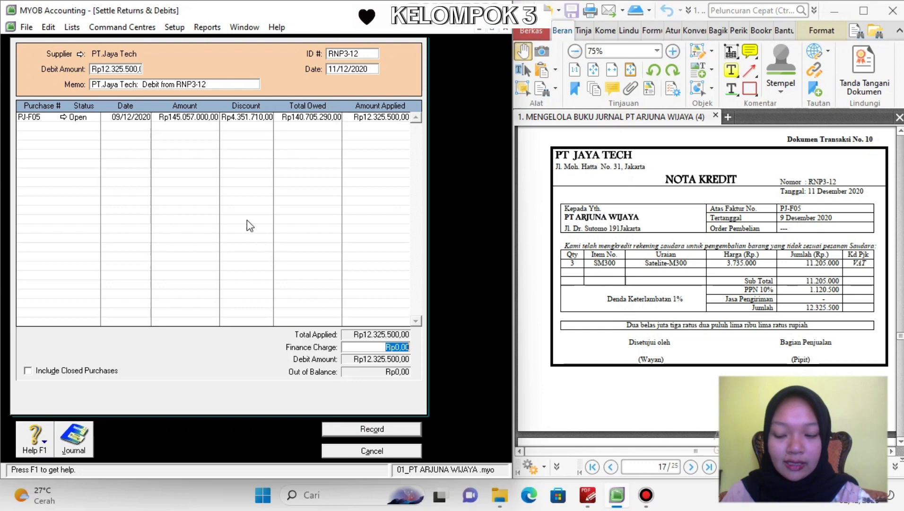
key("ctrl+r")
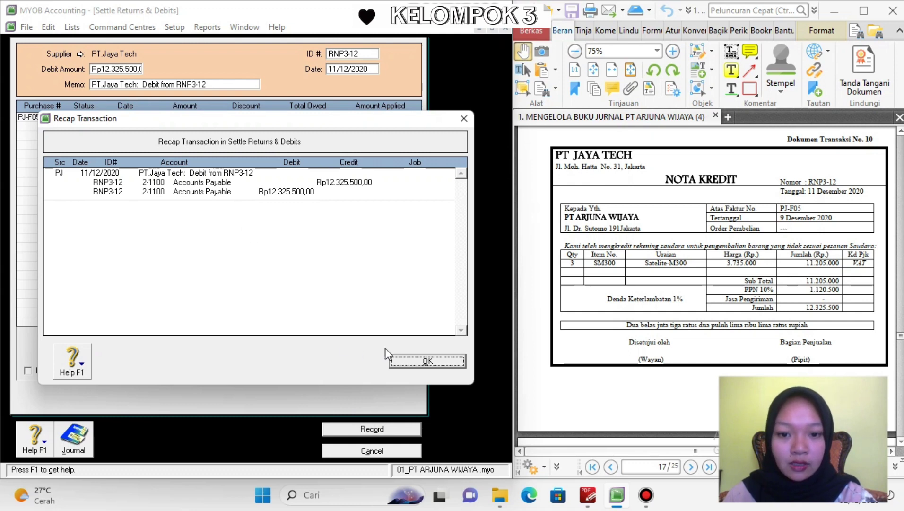
Step: Record the debit settlement and leave the purchases register and the blank purchase form
left_click(439, 361)
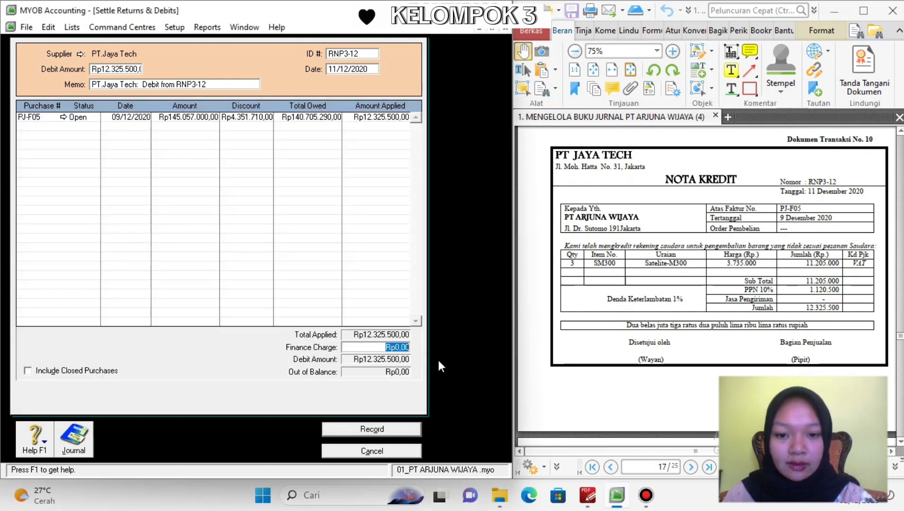
left_click(373, 429)
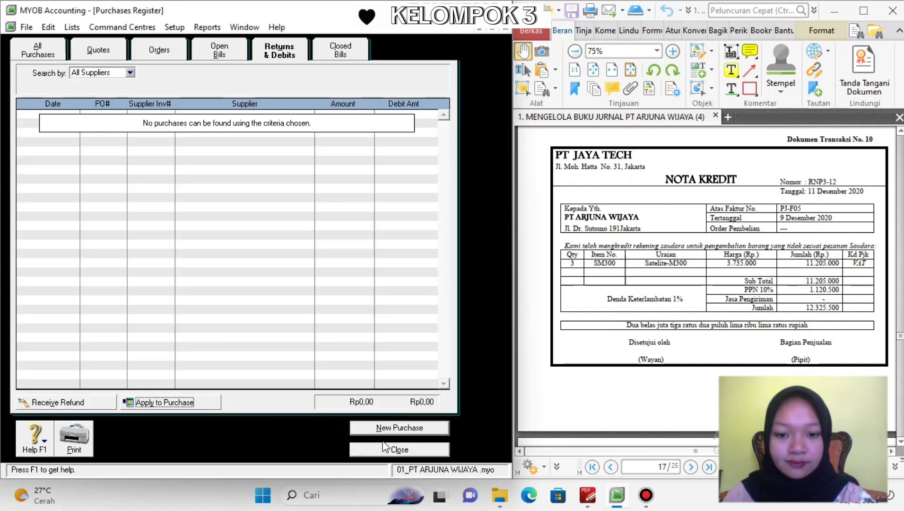
left_click(384, 450)
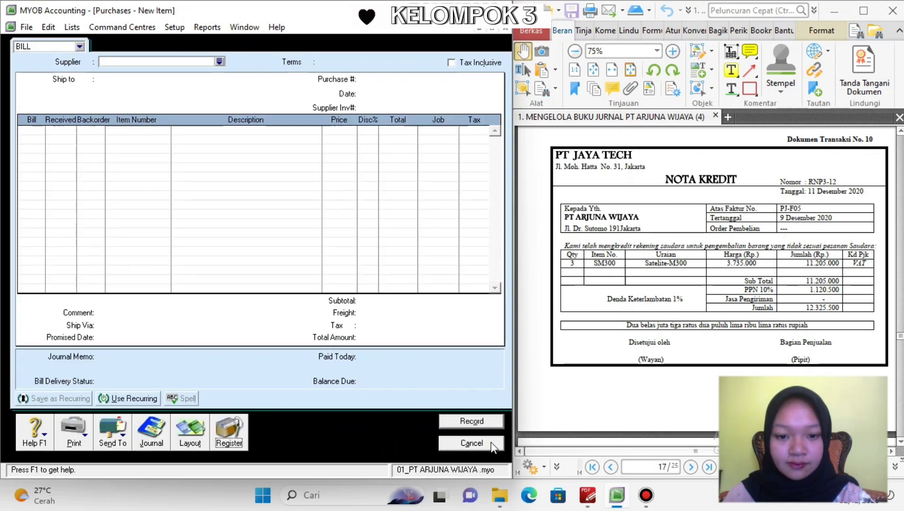
left_click(491, 441)
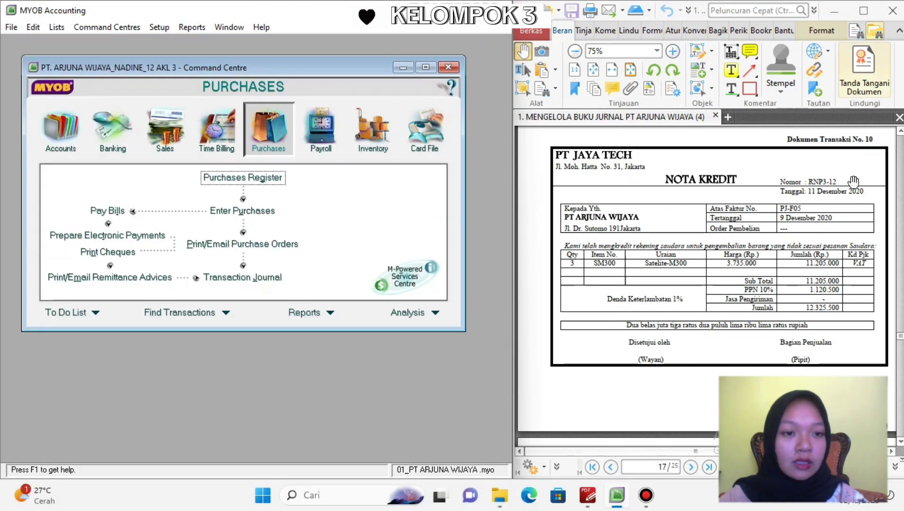
Step: Bring up source document no. 11, the cash note, and start a new sales invoice in a maximized window
left_click(900, 392)
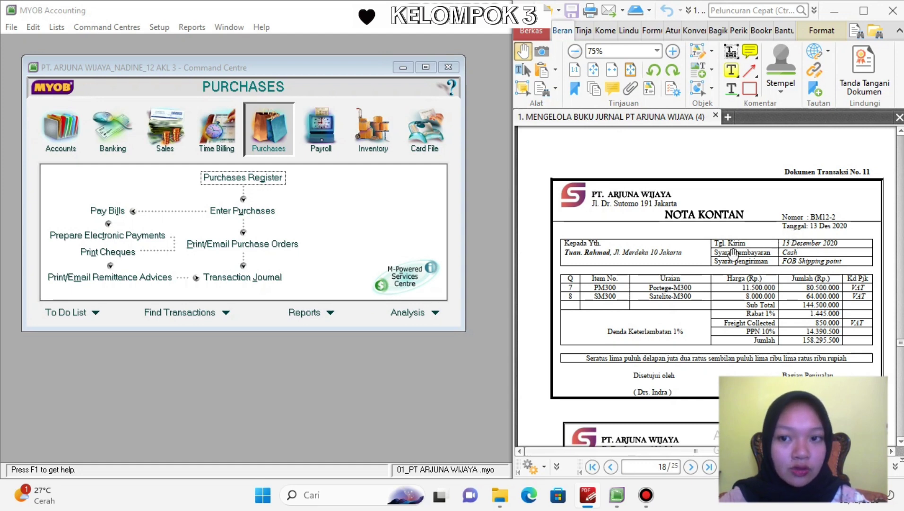
left_click(171, 135)
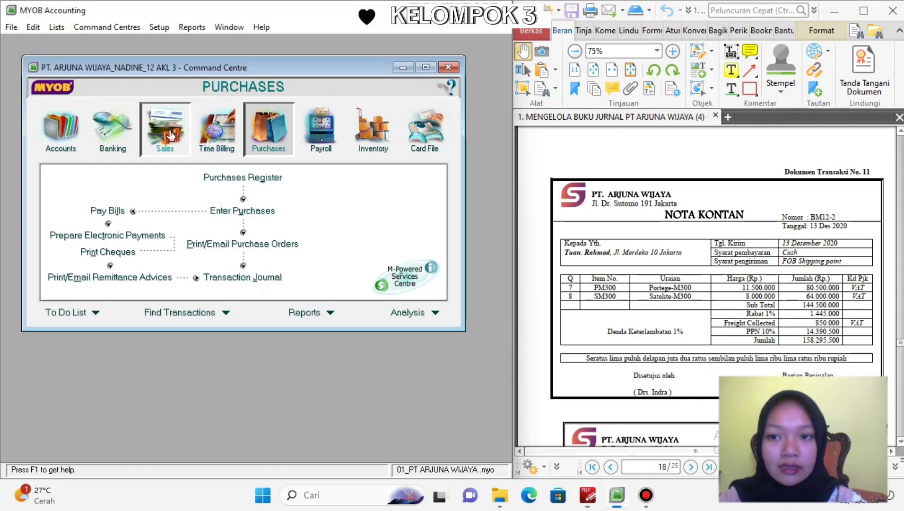
left_click(241, 212)
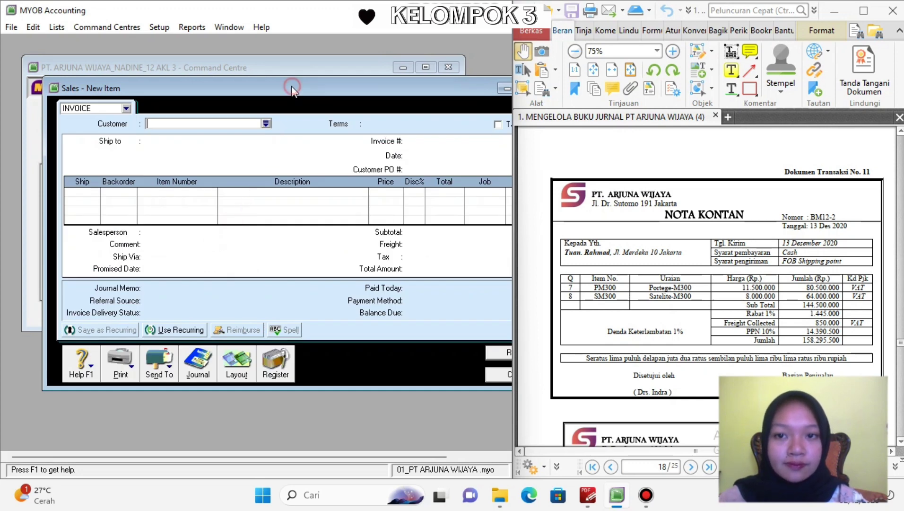
left_click_drag(291, 87, 176, 81)
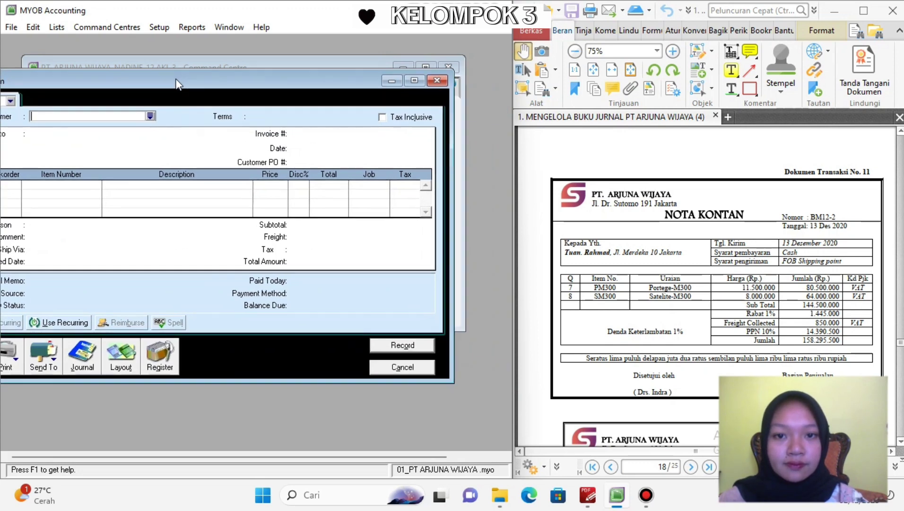
left_click(413, 81)
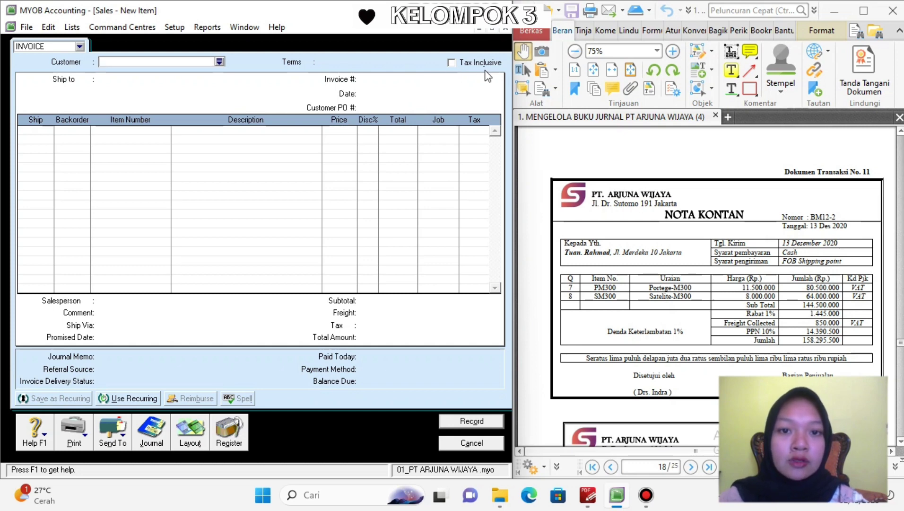
Step: Create a new customer card with the last name Penjualan Tunai and the next free card ID in the customer sequence
left_click(220, 62)
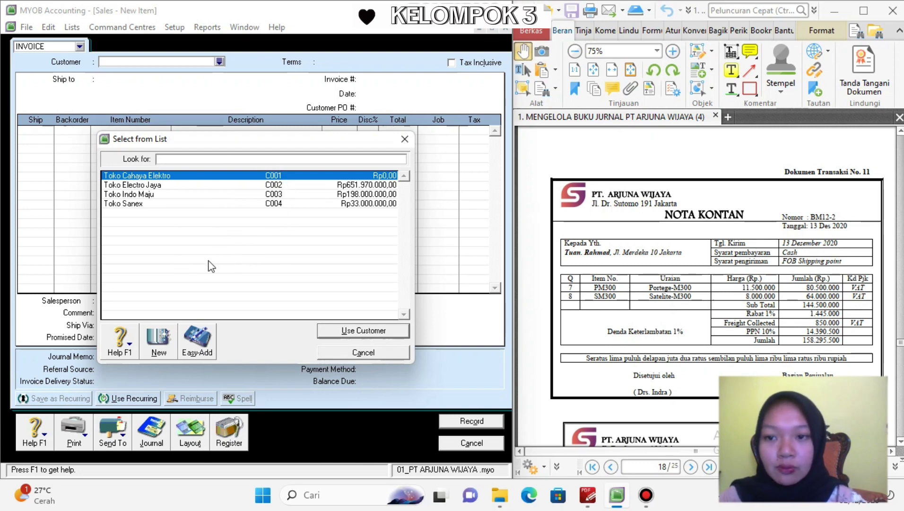
left_click(151, 341)
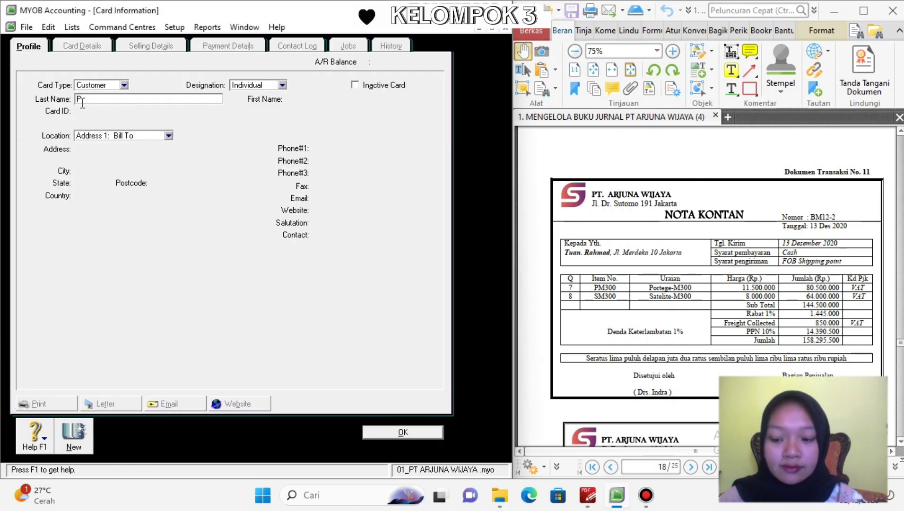
type("Penjualan ")
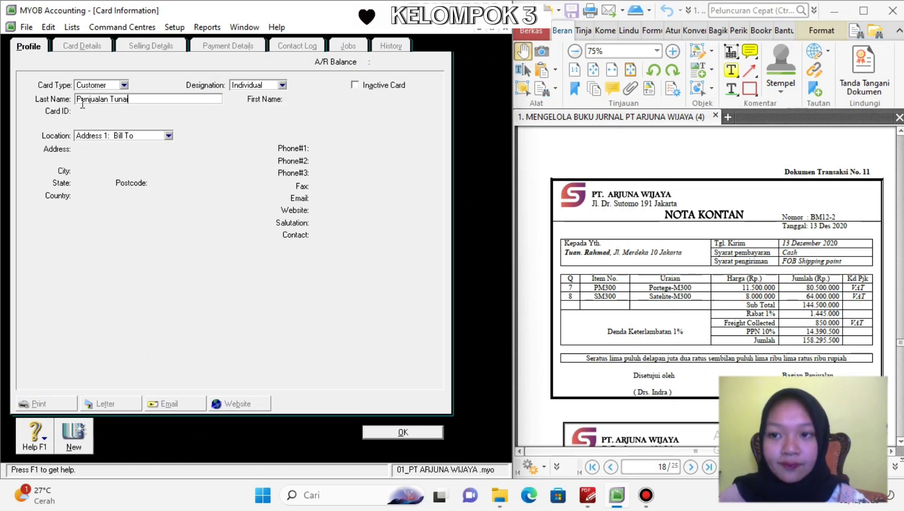
type("Tunai")
left_click(83, 109)
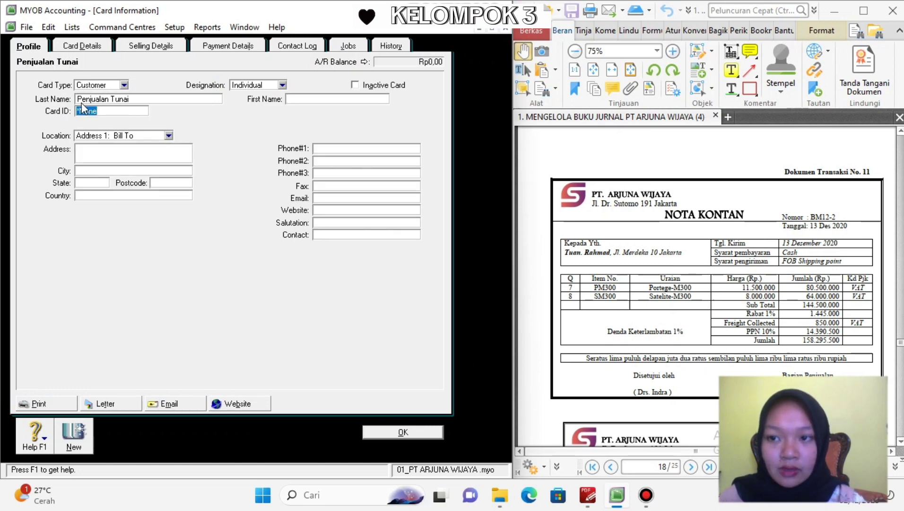
key("BackSpace")
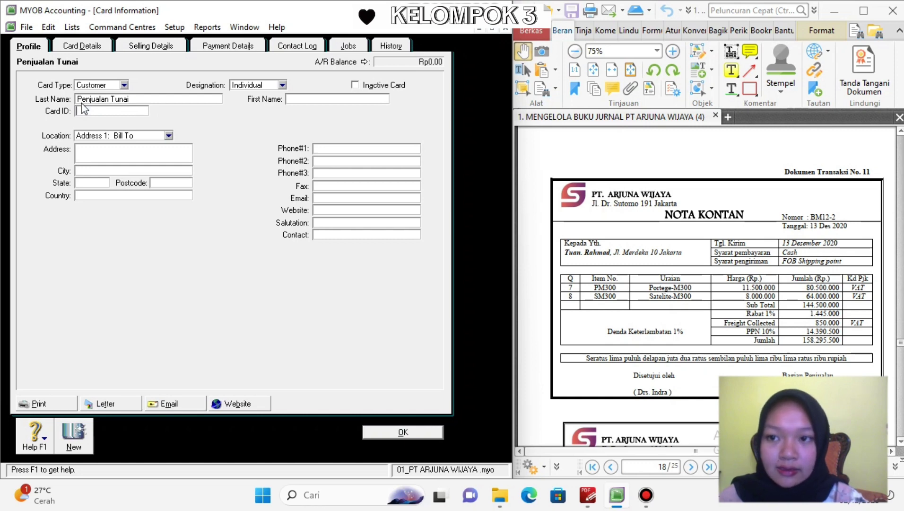
type("C005")
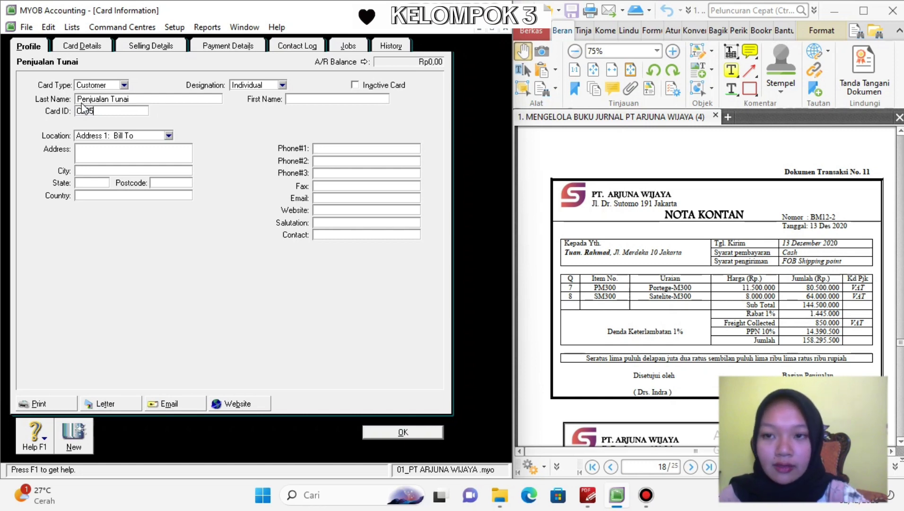
key("Tab")
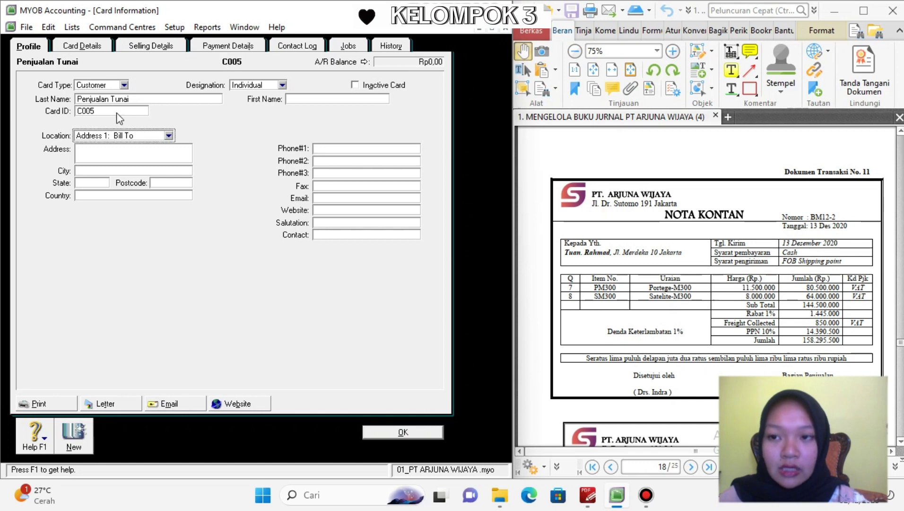
Step: Set the customer's sale layout to Item and payment terms to C.O.D., and save the card
left_click(134, 48)
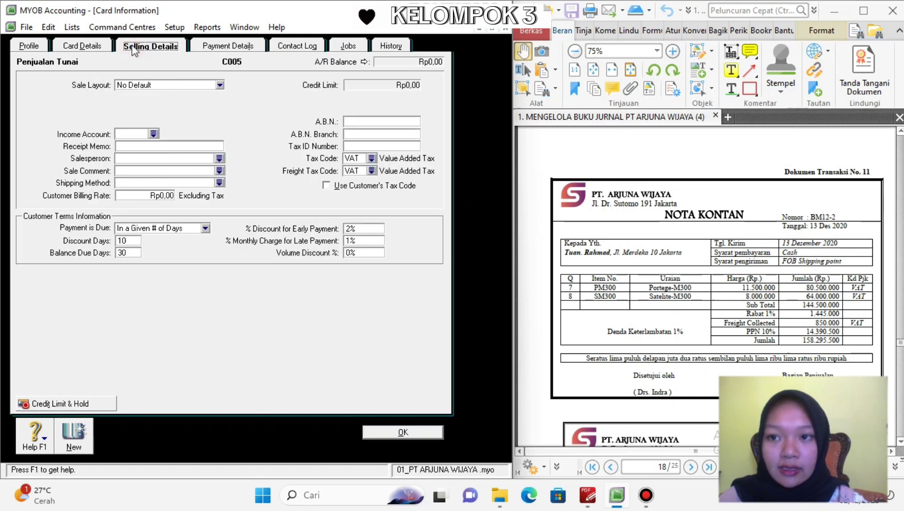
left_click(220, 85)
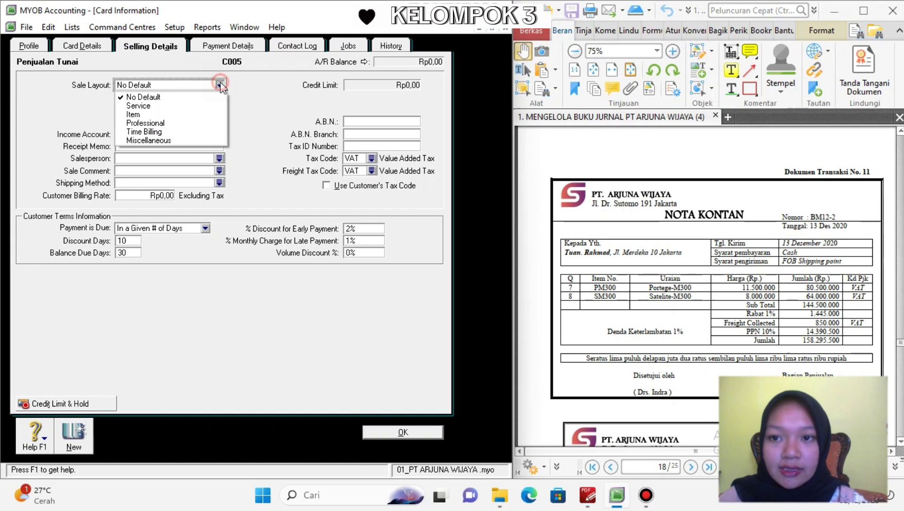
left_click(195, 116)
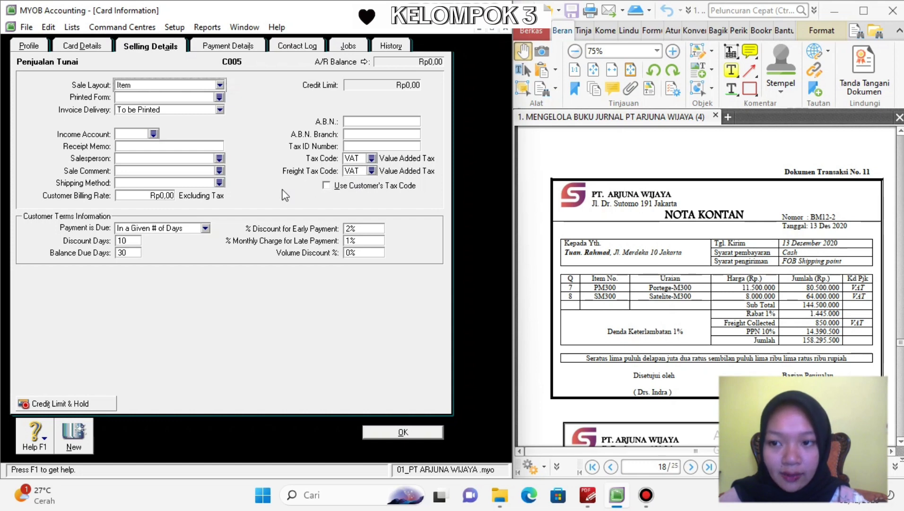
left_click(205, 228)
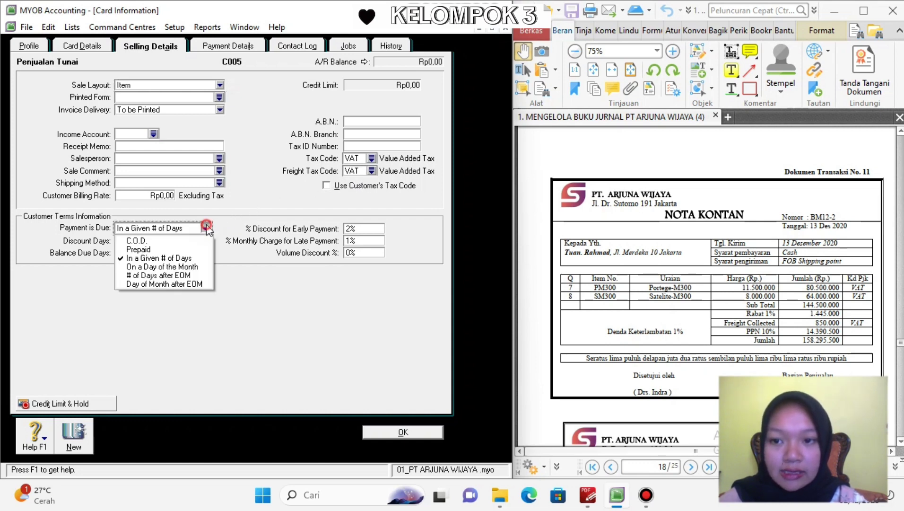
left_click(188, 240)
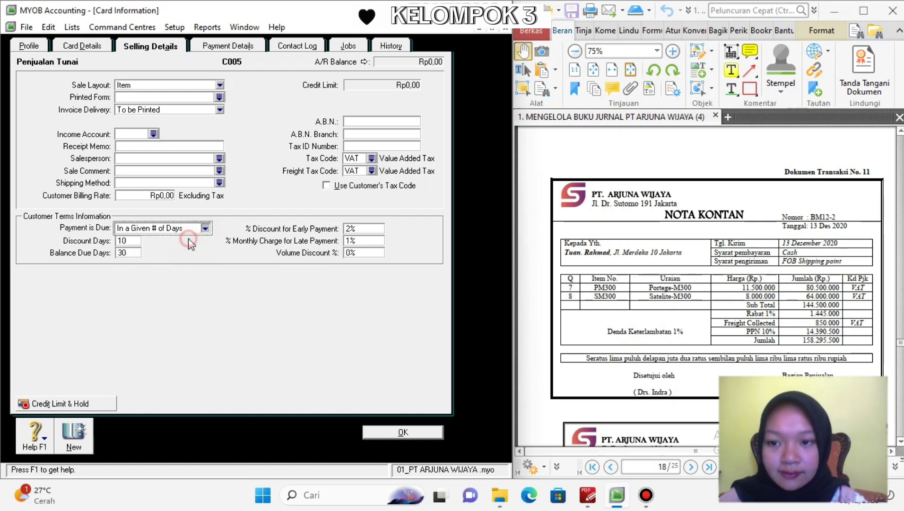
left_click(391, 432)
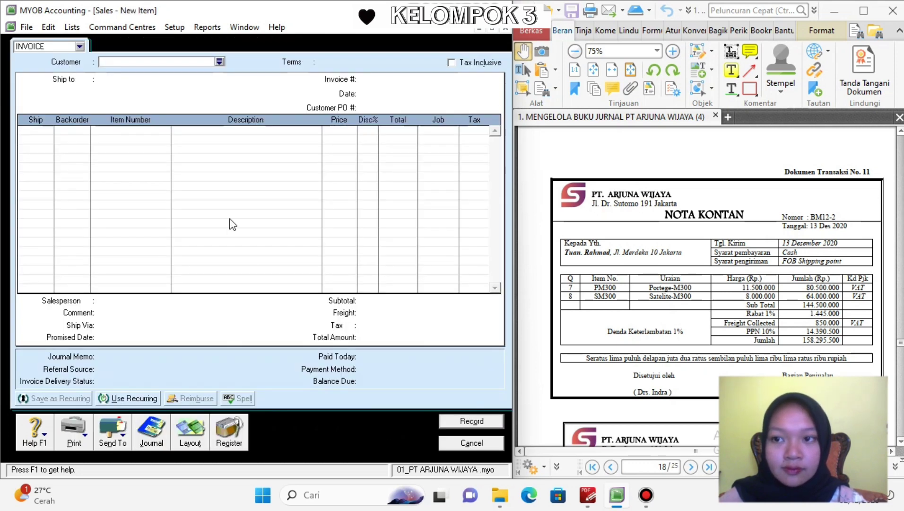
Step: Select Penjualan Tunai as the invoice's customer and use the cash note's document number as the invoice number
left_click(220, 62)
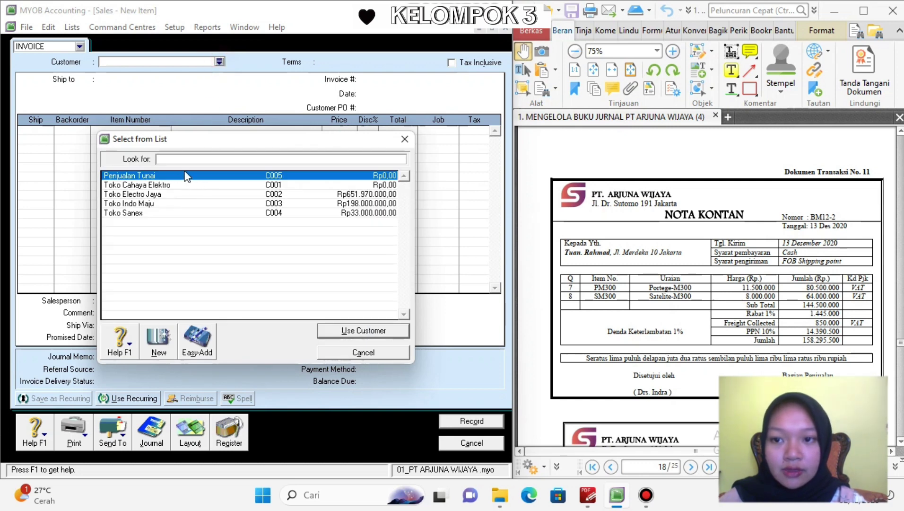
left_click(185, 174)
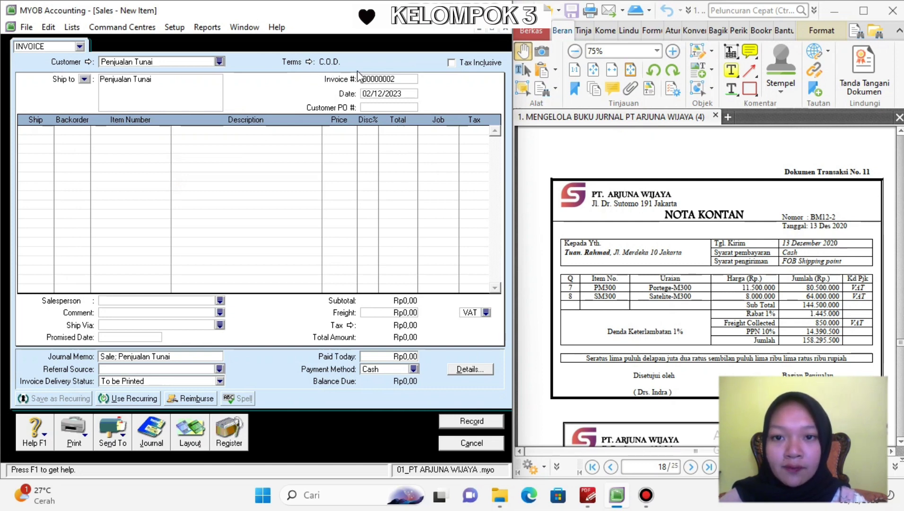
left_click(369, 78)
key("BackSpace")
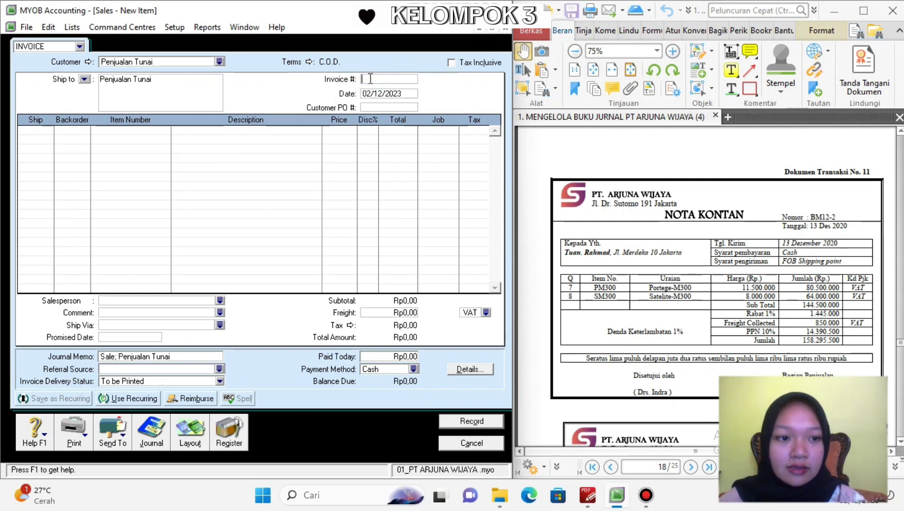
type("BM12-2")
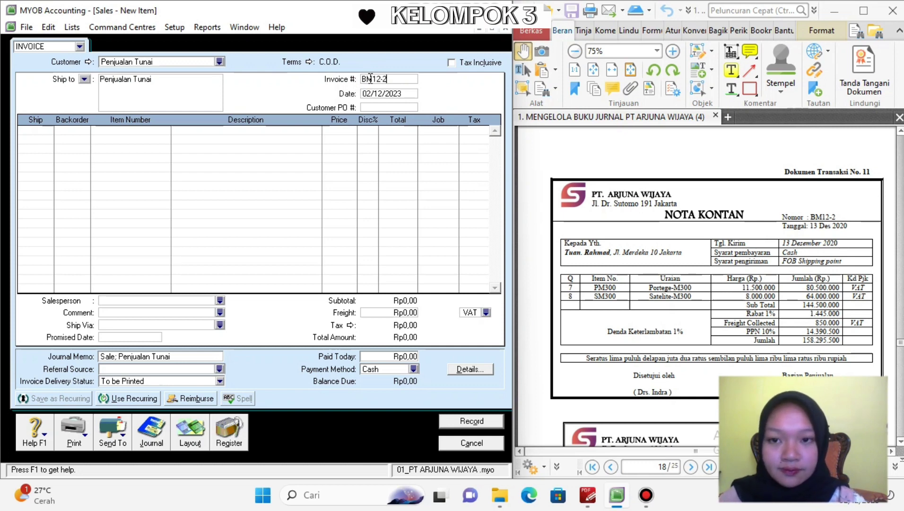
Step: Date the sales invoice 13/12/2020
key("Tab")
key("BackSpace")
type("1")
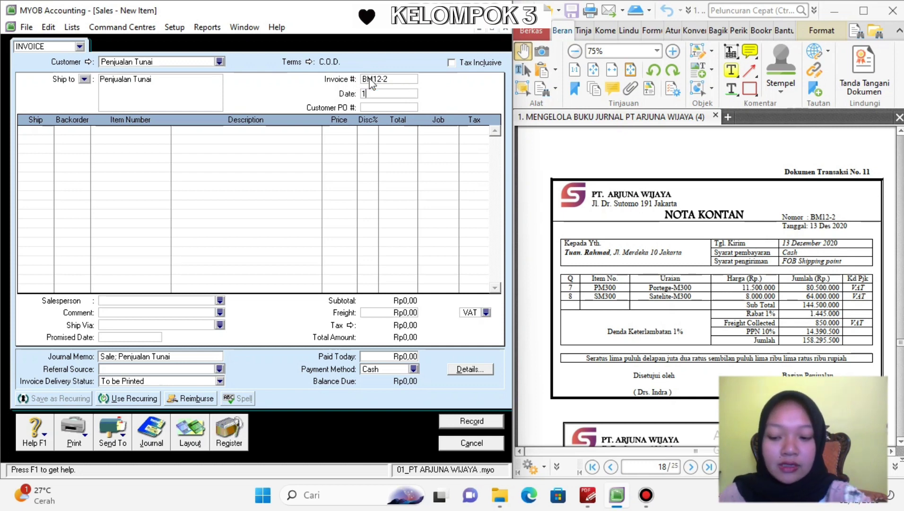
type("3/12/2")
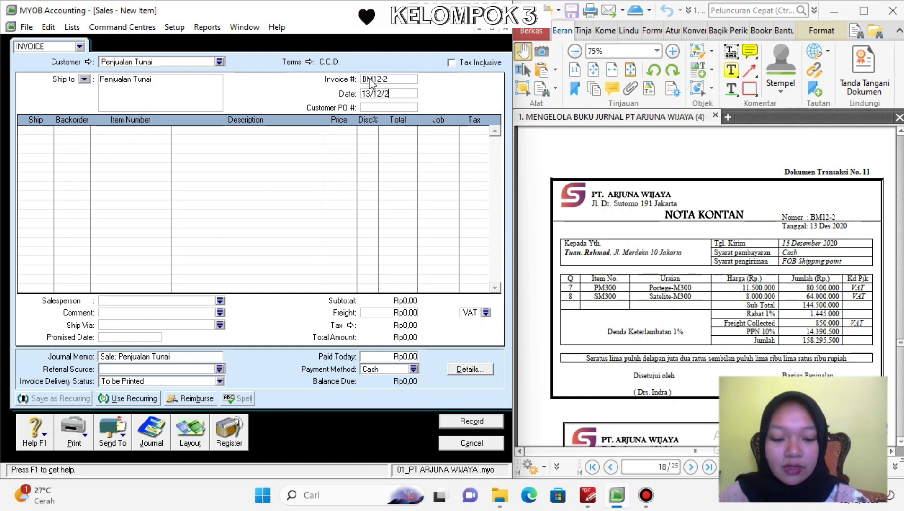
type("020")
key("Tab")
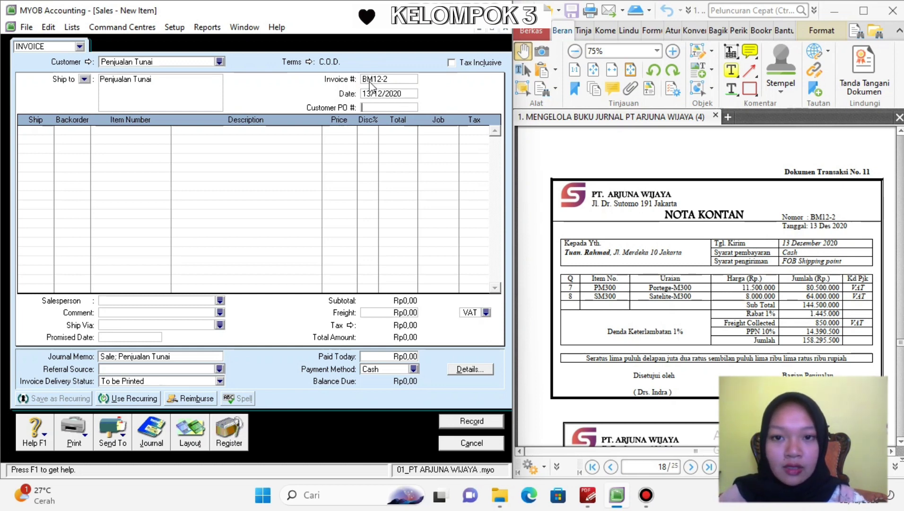
Step: Leave the customer PO number blank and add an invoice line shipping 7 units of item PM300
left_click(369, 109)
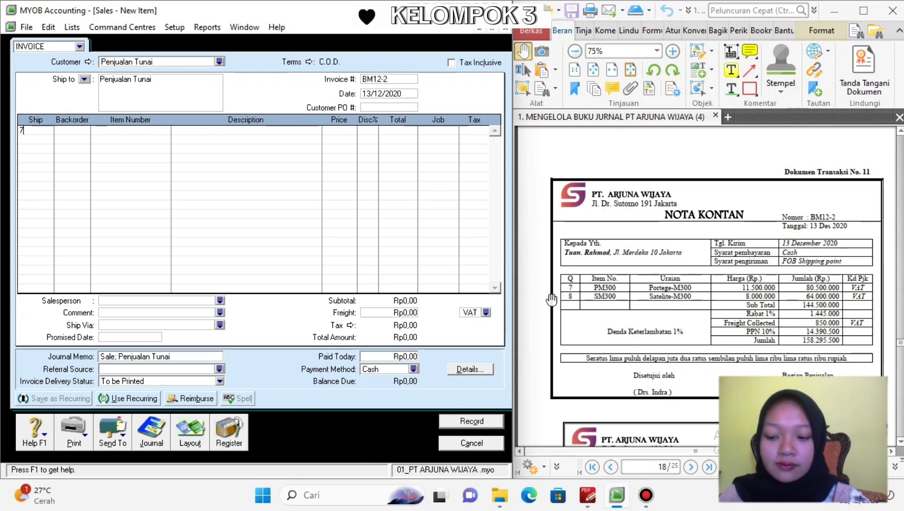
key("Tab")
key("Tab")
key("Tab")
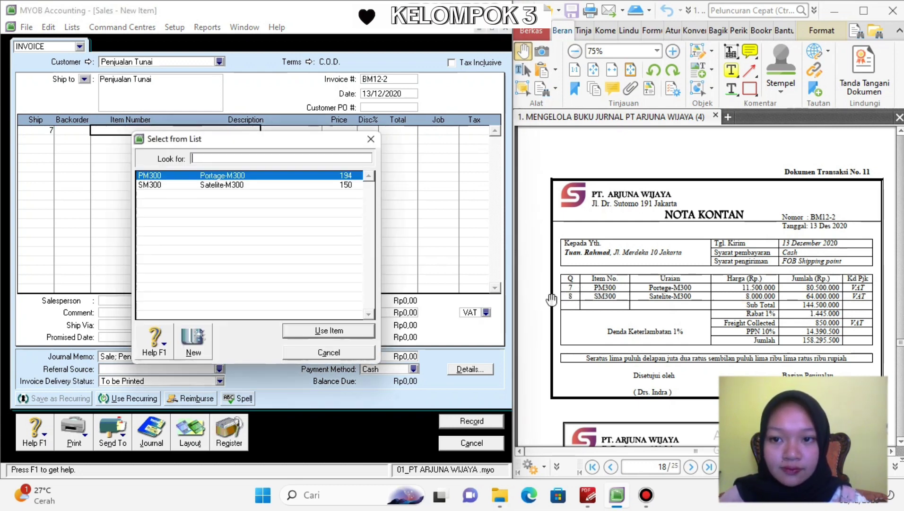
left_click(331, 177)
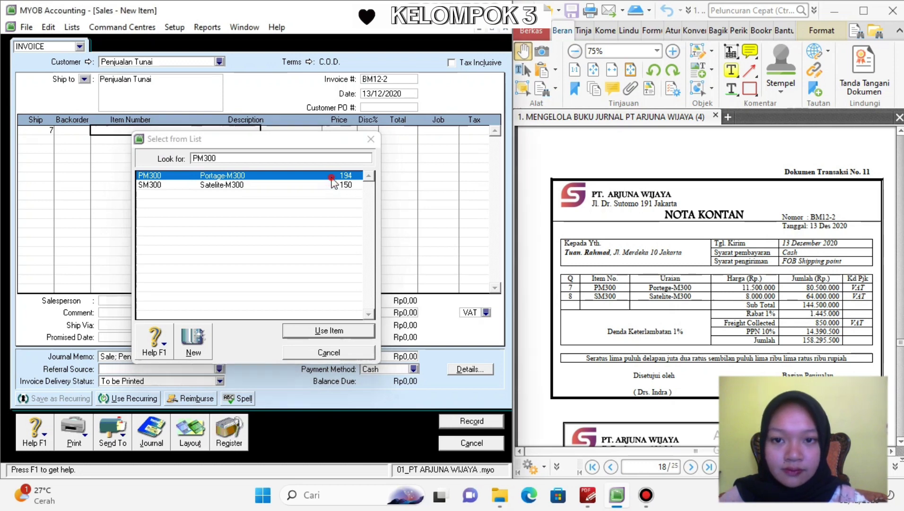
double_click(331, 177)
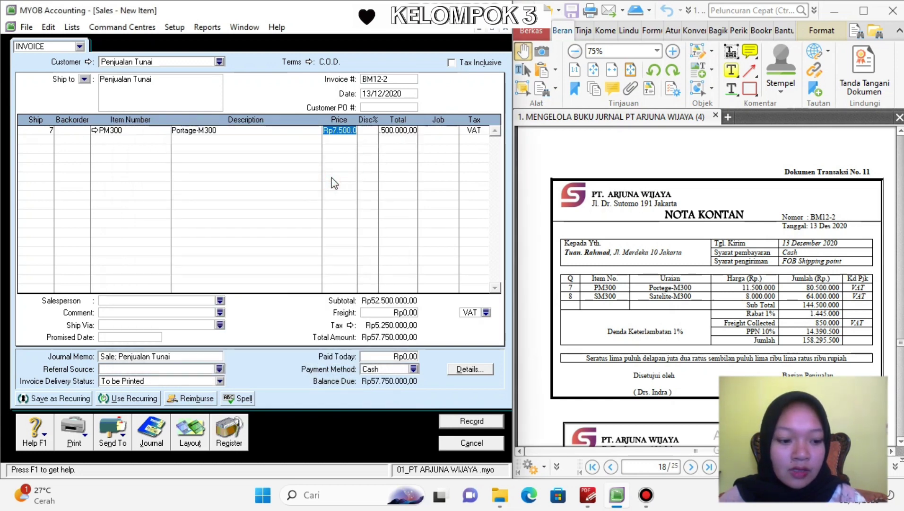
Step: Set the unit price of the PM300 invoice line to Rp11.500.000 and keep its VAT tax code
key("BackSpace")
type("115")
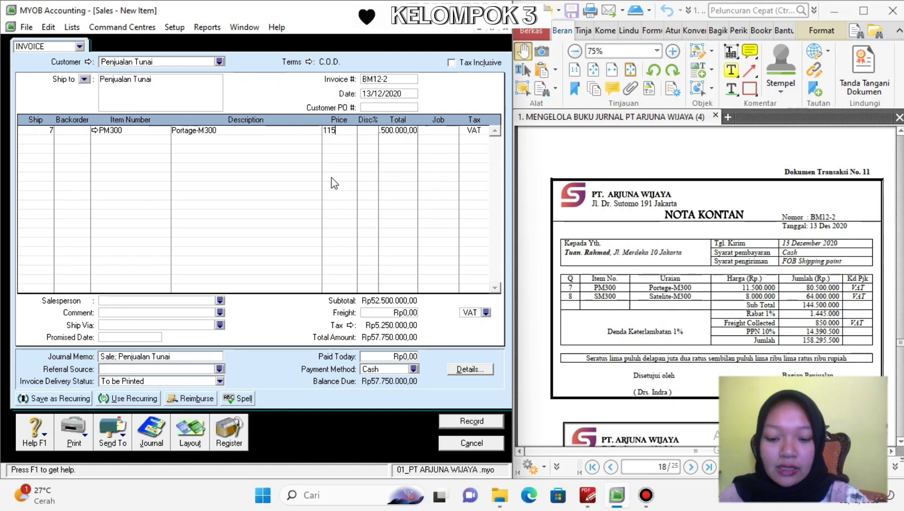
type("00000")
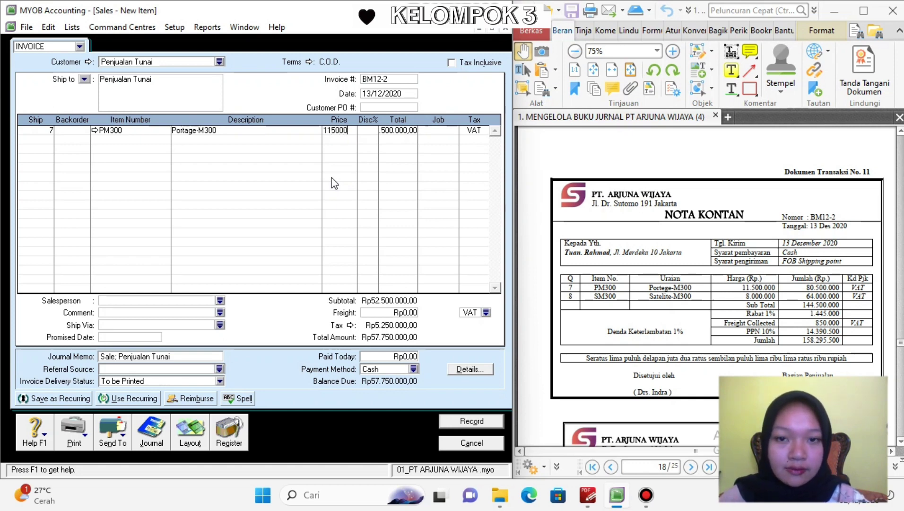
key("Tab")
key("Tab")
key("Tab")
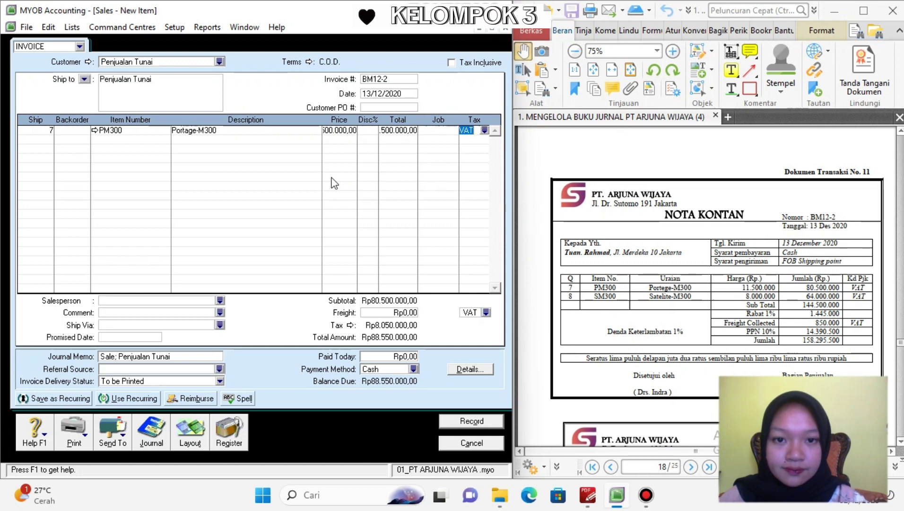
key("Tab")
Step: Add a second invoice line shipping 8 units of item SM300
key("Tab")
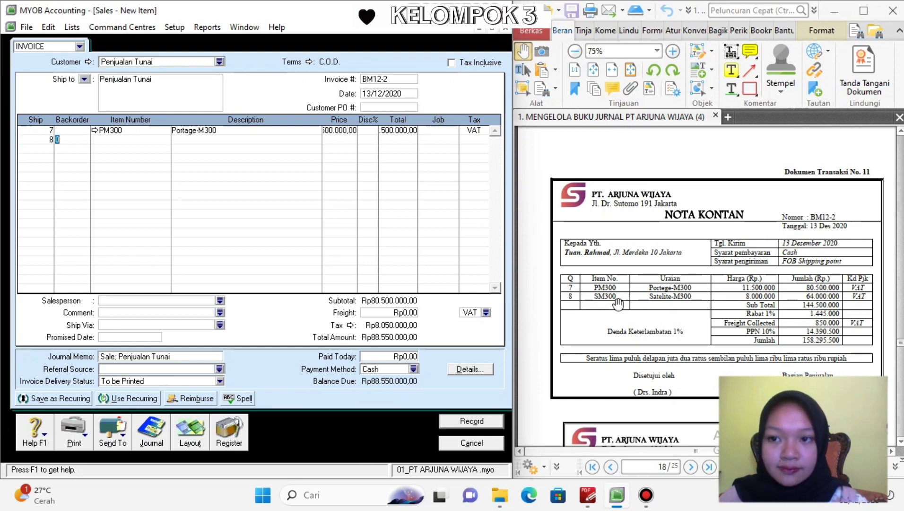
key("Tab")
key("Tab")
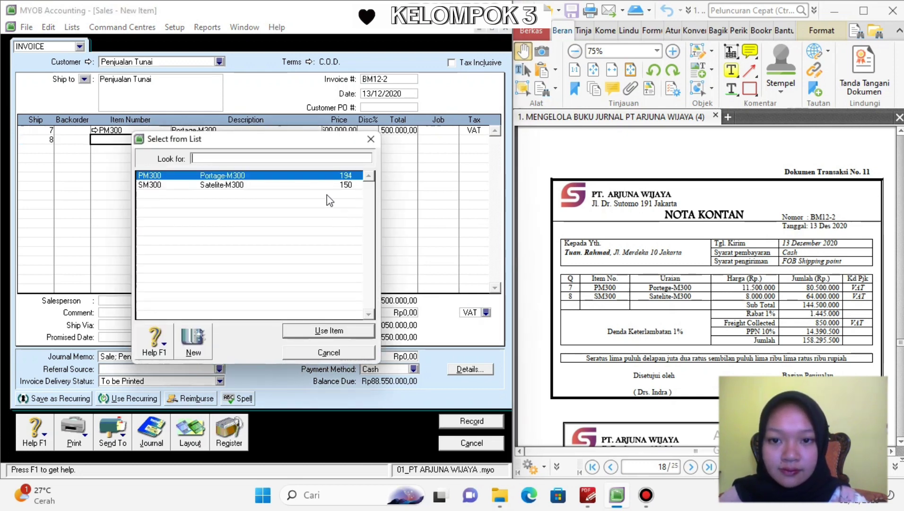
double_click(315, 188)
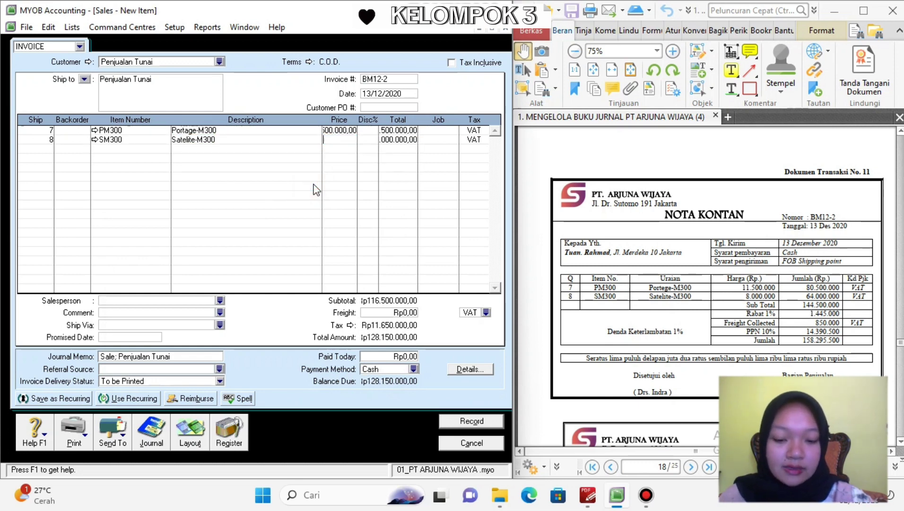
Step: Set the unit price of the SM300 line to Rp8.000.000 and leave its job blank
type("8000")
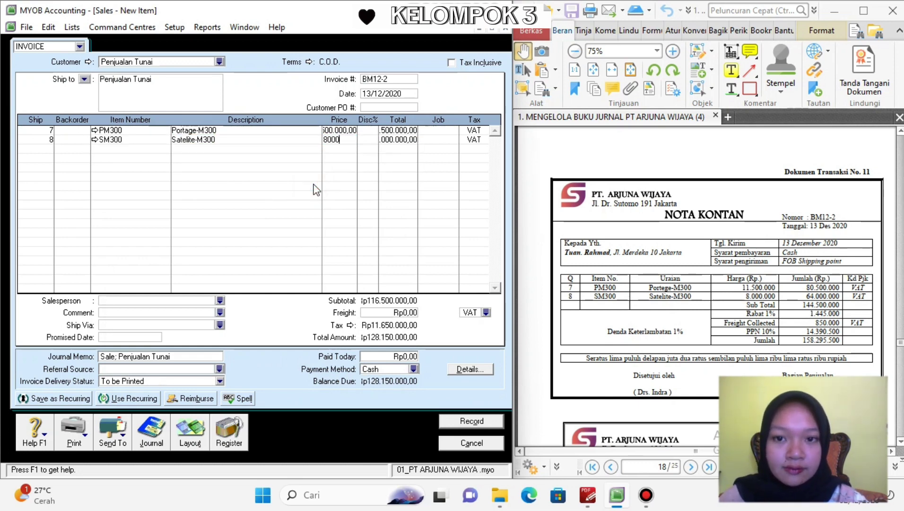
type("000")
key("Tab")
key("Tab")
key("Tab")
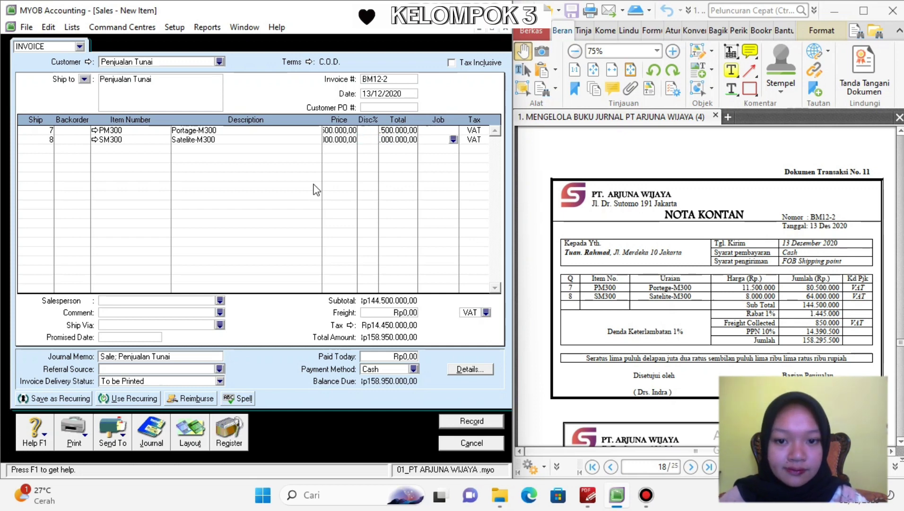
key("Tab")
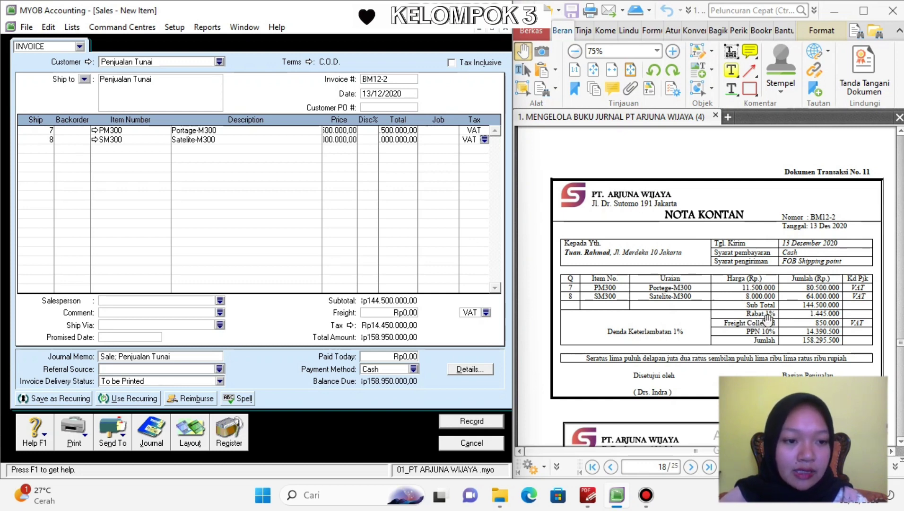
Step: Apply a 1% discount to both the PM300 and SM300 invoice lines
left_click(363, 129)
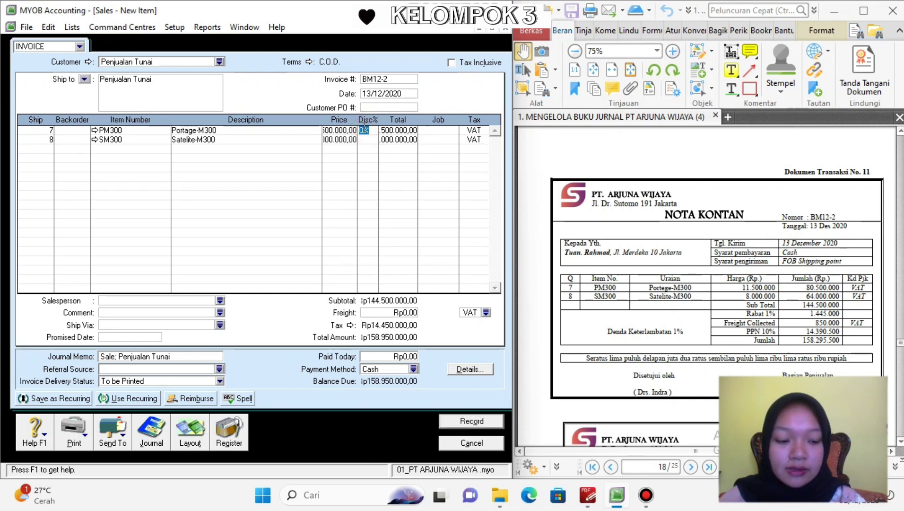
key("BackSpace")
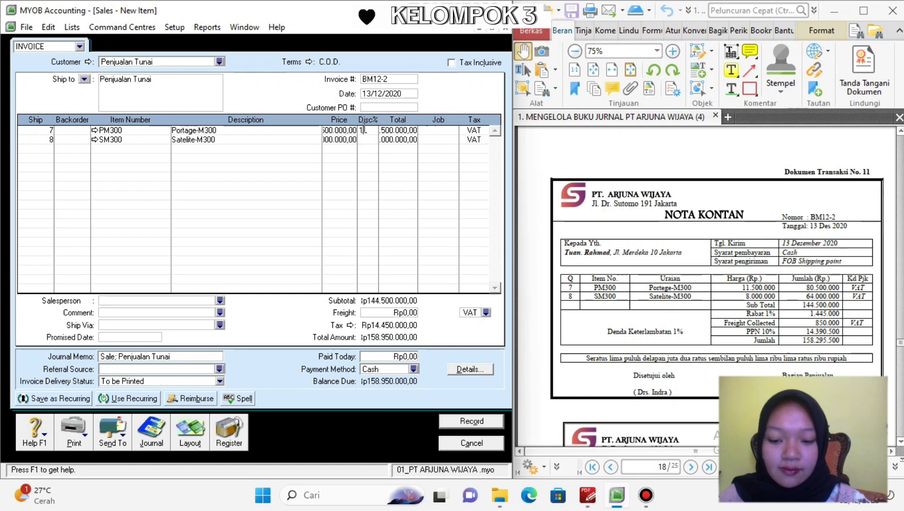
type("1%")
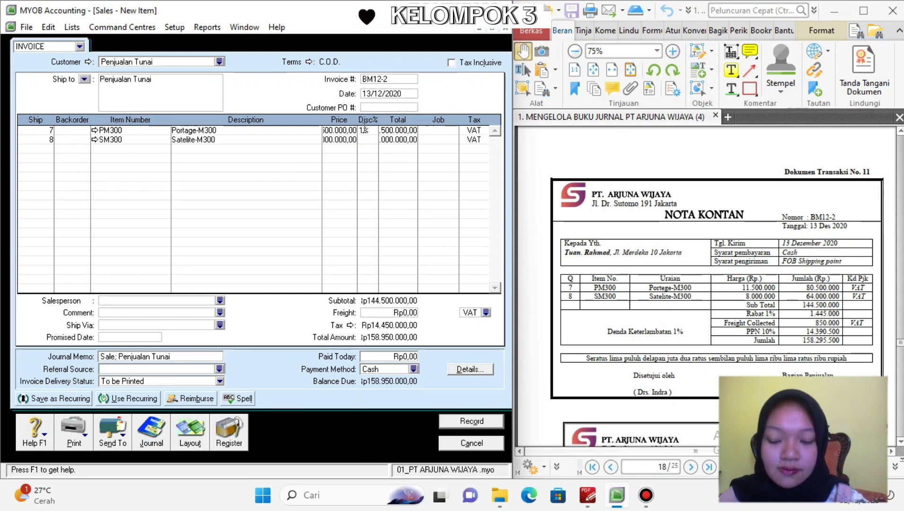
key("Tab")
key("Tab")
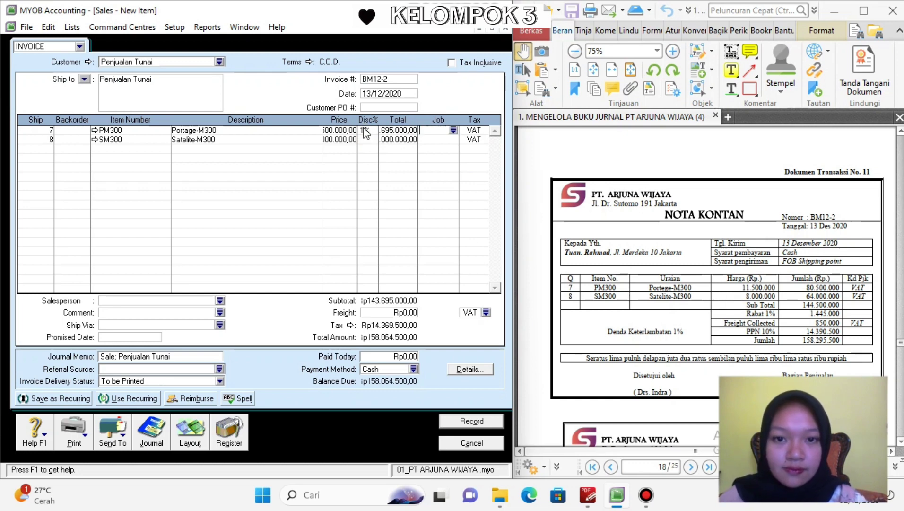
left_click(365, 139)
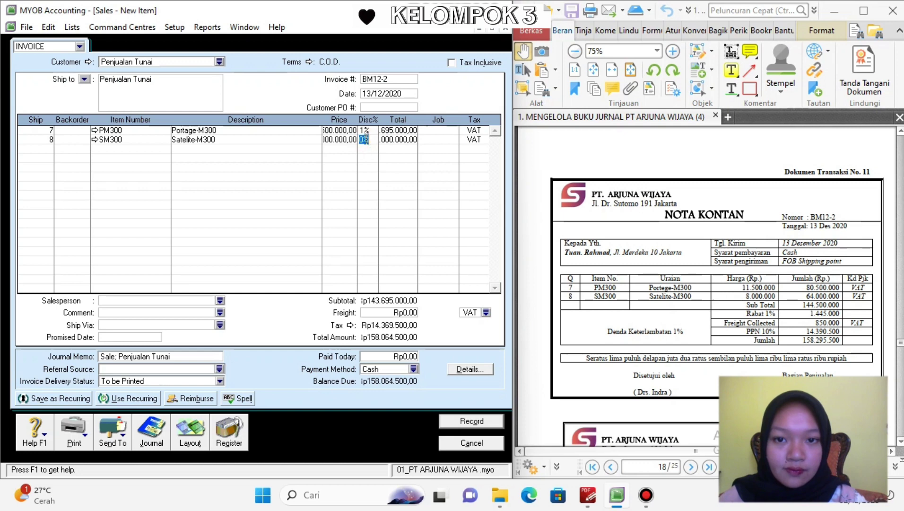
key("BackSpace")
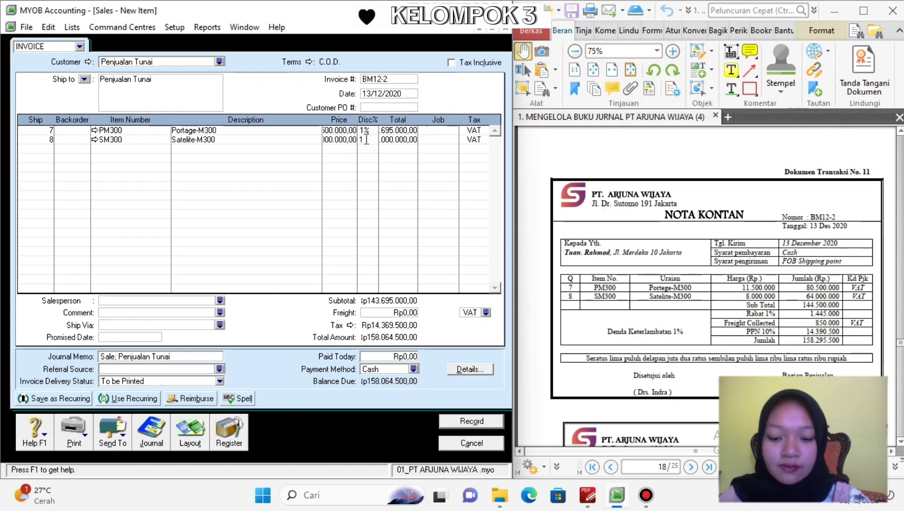
type("%")
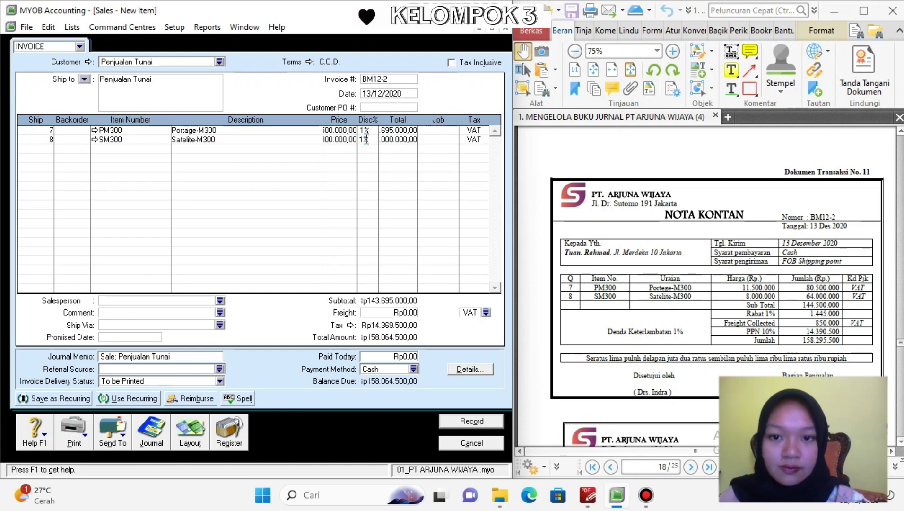
key("Tab")
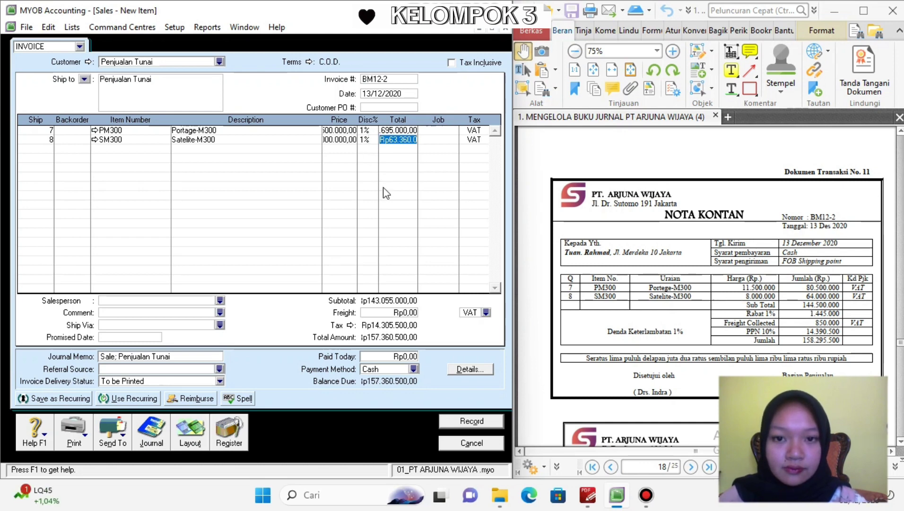
key("Tab")
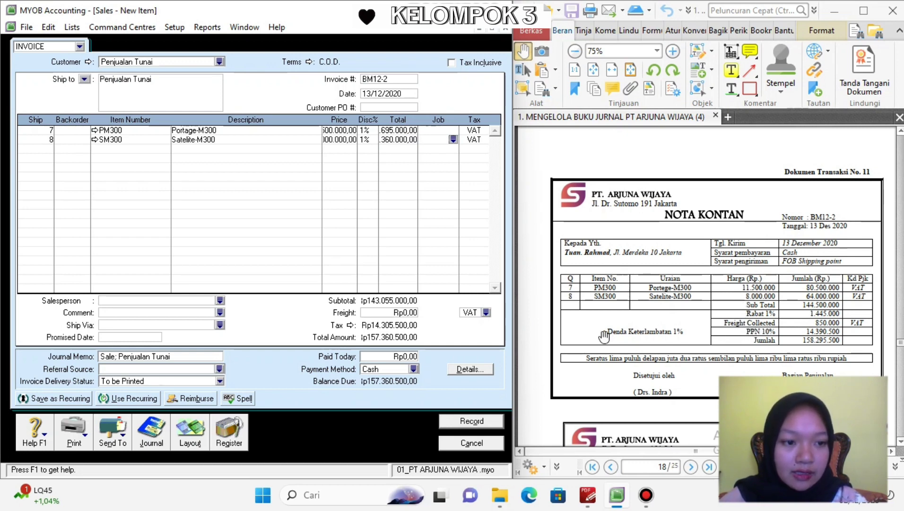
Step: Set the invoice's freight charge to Rp850.000
left_click(390, 312)
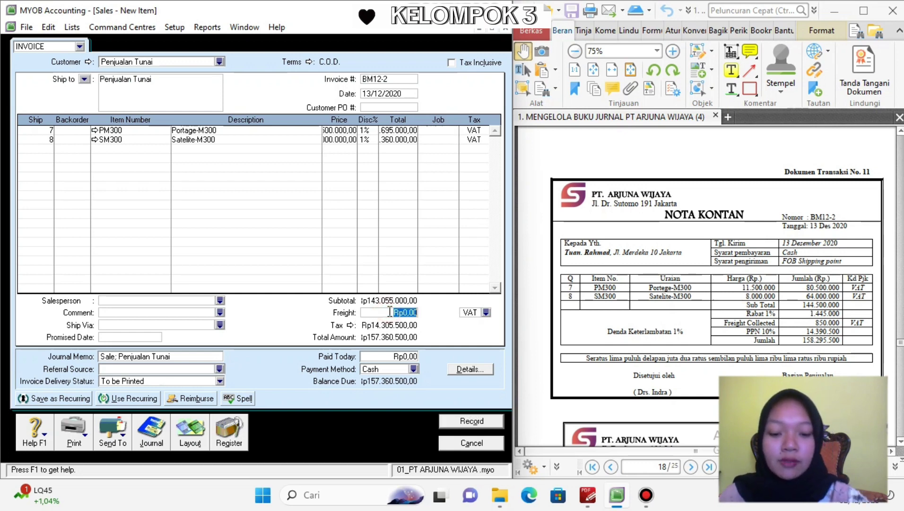
type("850000")
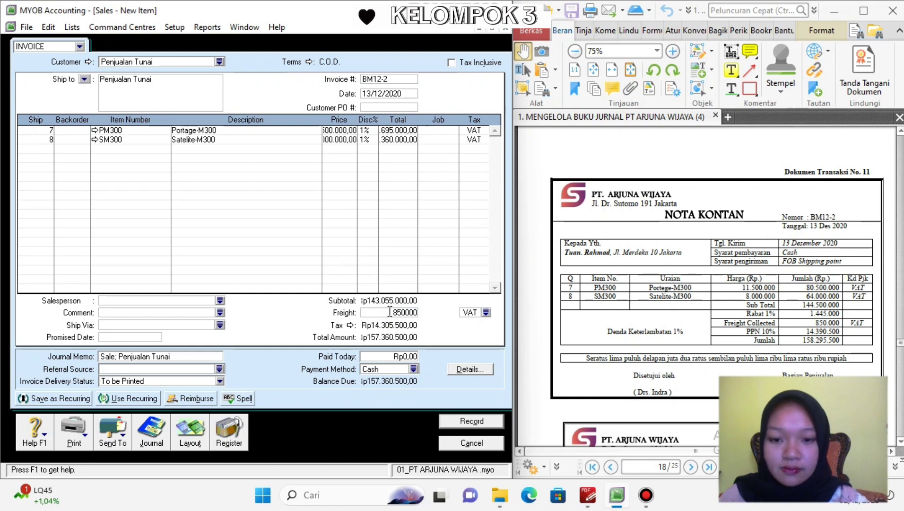
key("Tab")
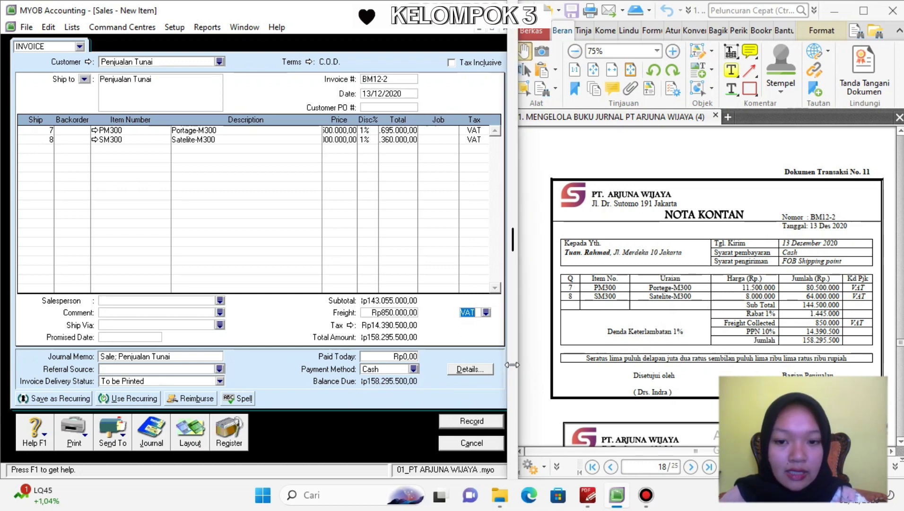
Step: Enter Rp158.295.500 as the amount paid today on the cash sale
left_click(378, 356)
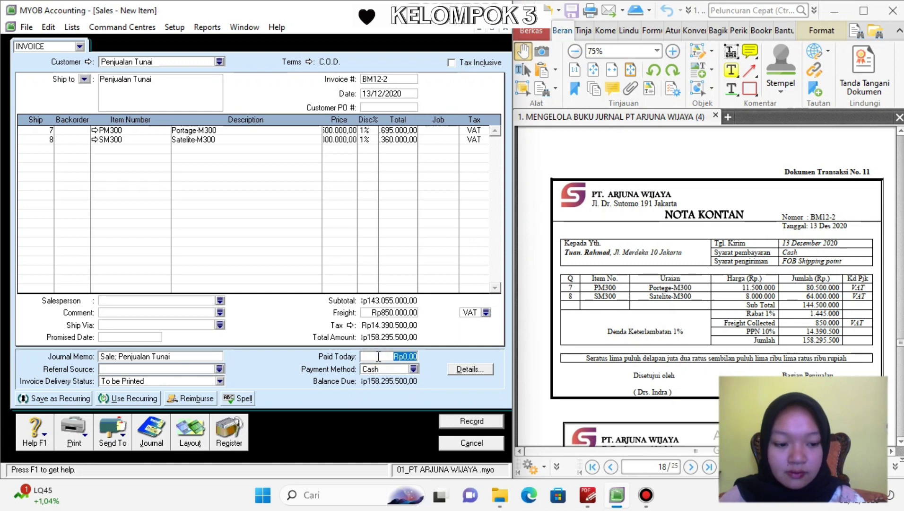
key("BackSpace")
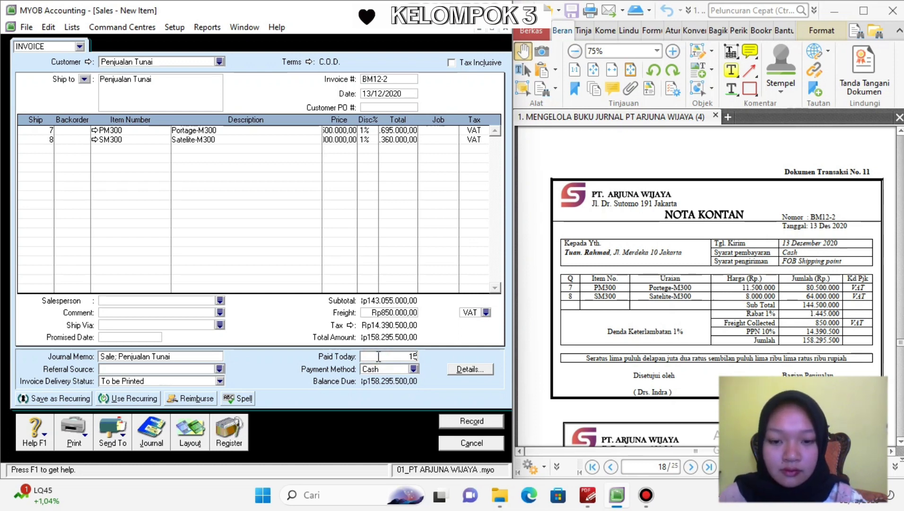
type("15829")
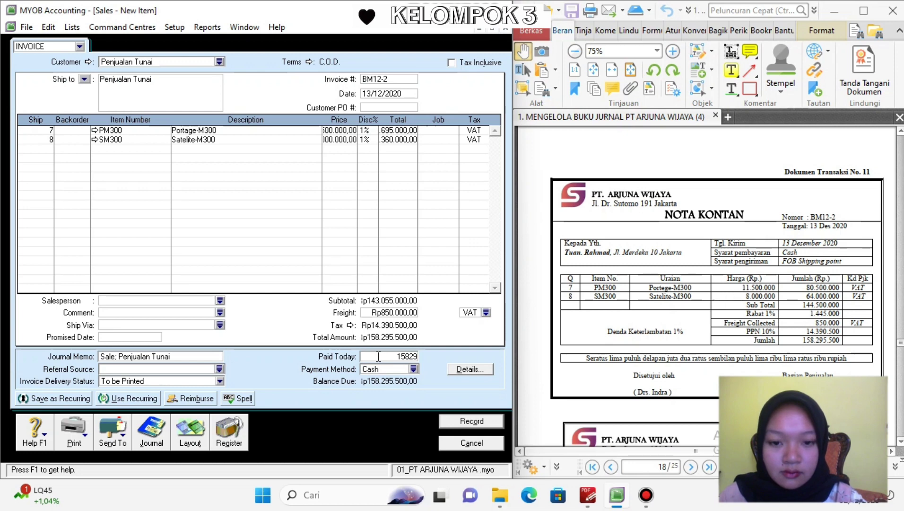
type("5500")
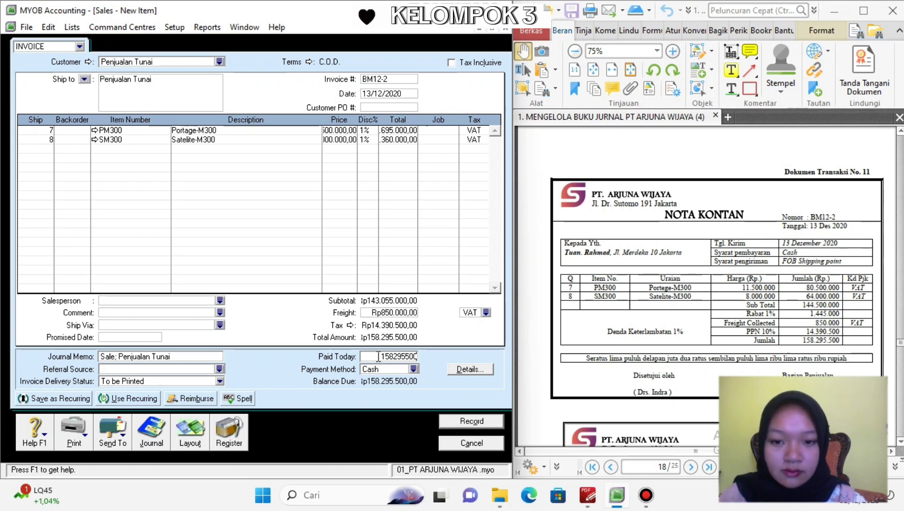
key("Tab")
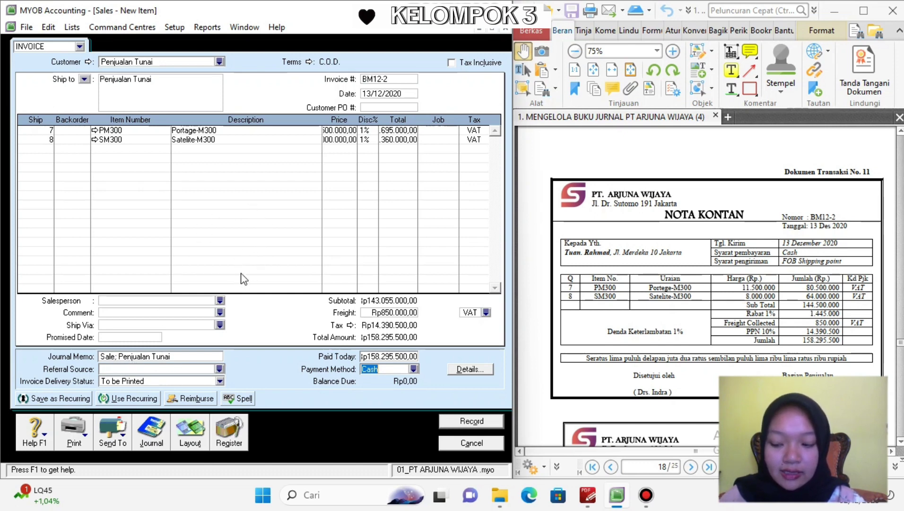
Step: Review the cash sale's journal recap, and record the invoice
key("ctrl+r")
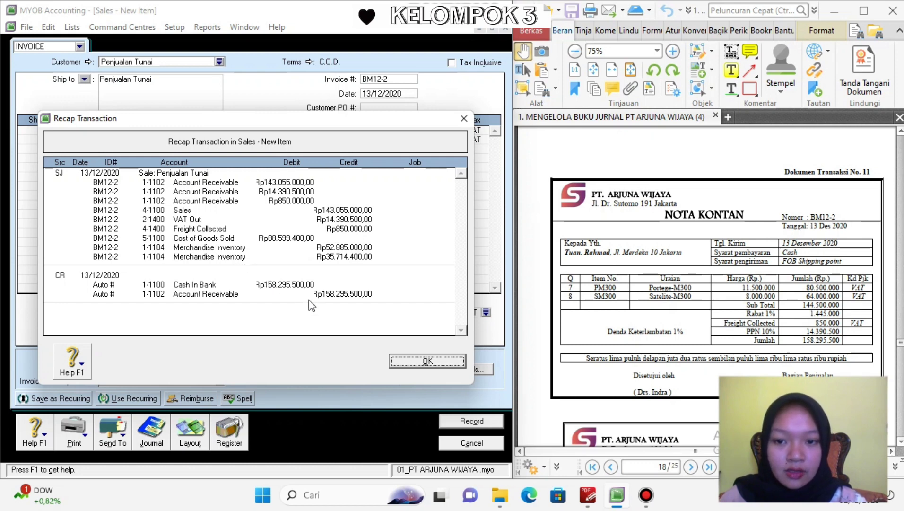
left_click(415, 362)
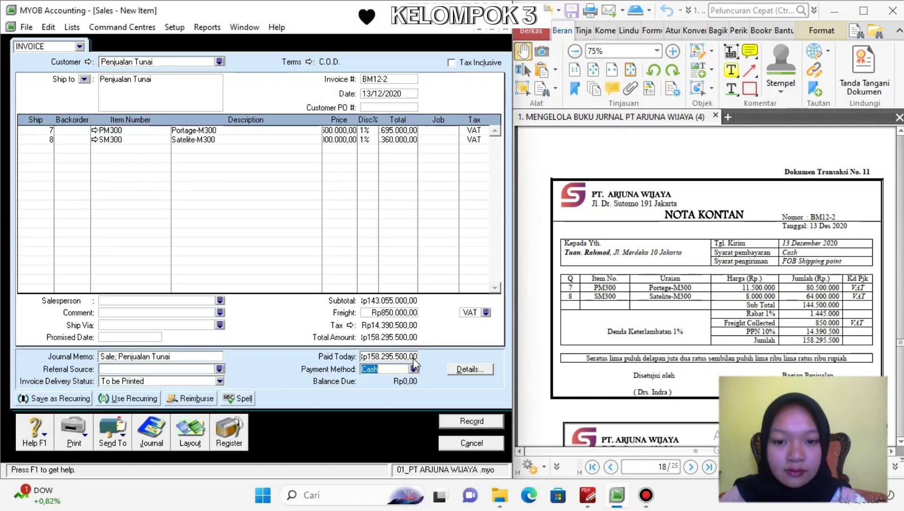
left_click(459, 421)
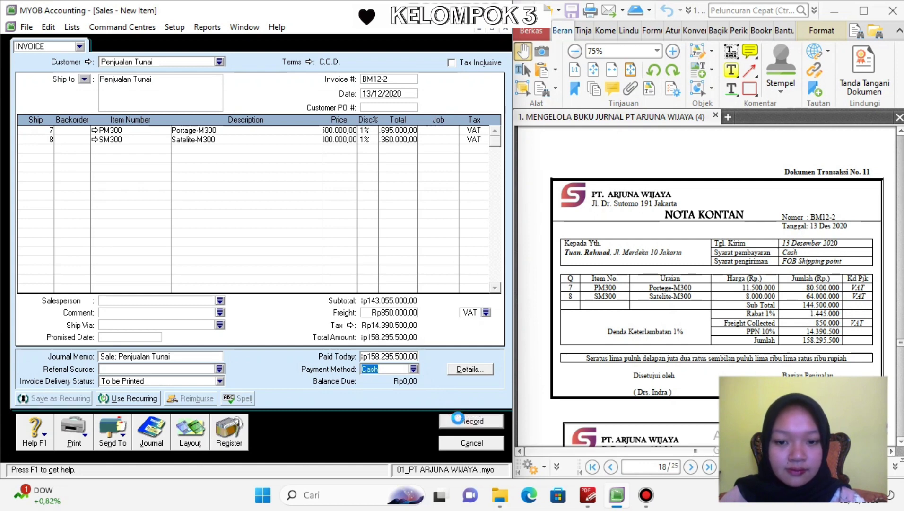
left_click(460, 443)
Step: Open a Spend Money entry for transaction document no. 12 and set its cheque number to 004/BKK
scroll(892, 383, "up", 2)
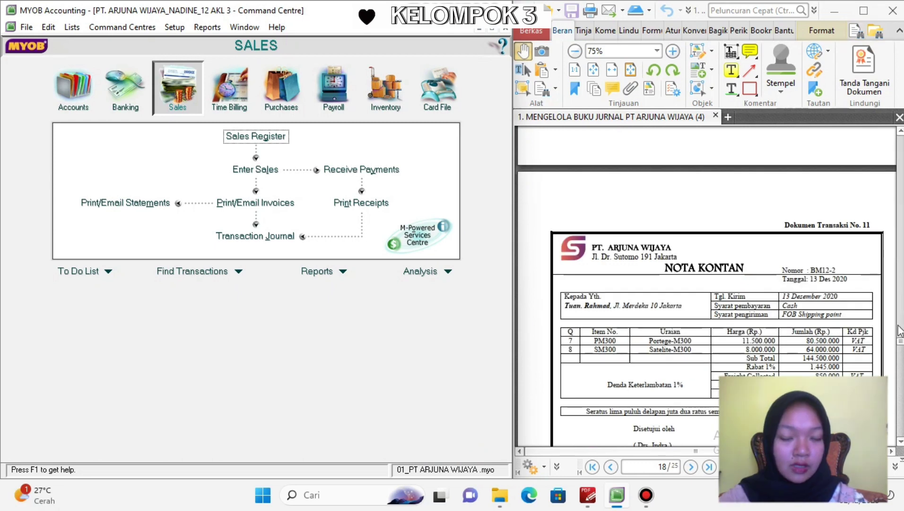
left_click(900, 395)
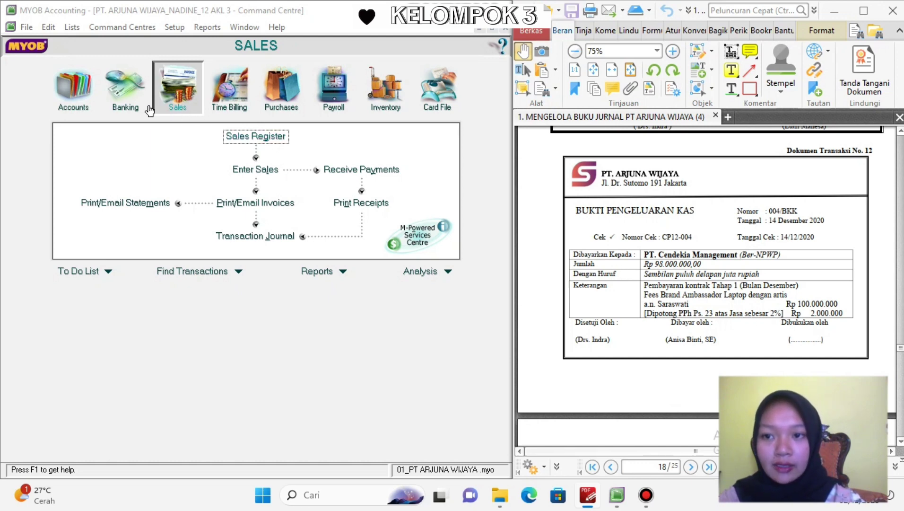
left_click(122, 101)
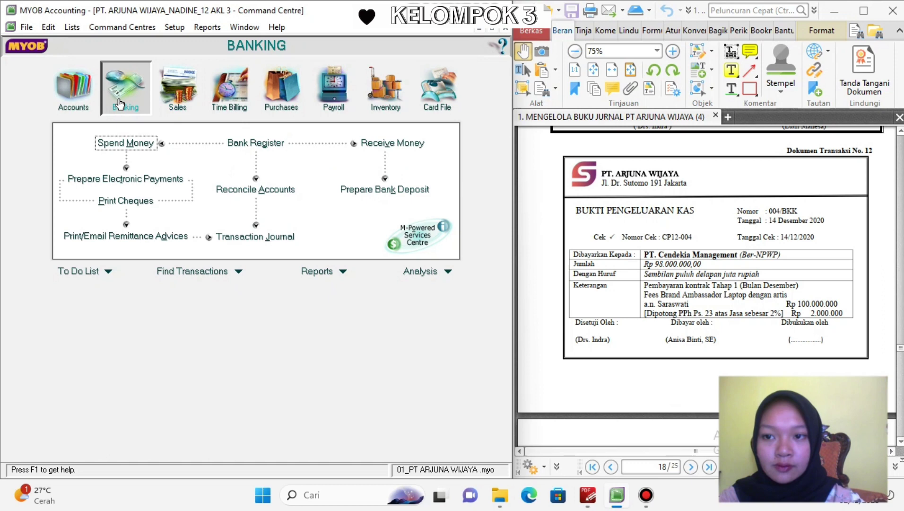
left_click(124, 144)
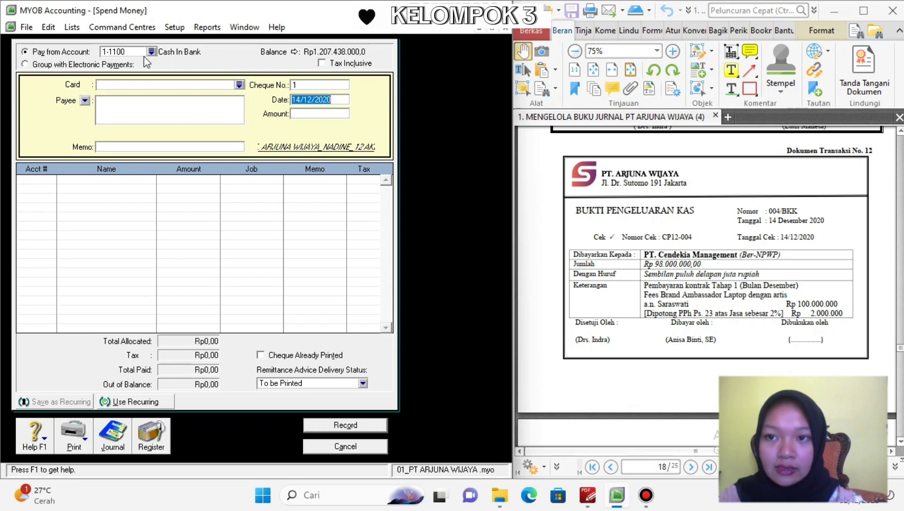
left_click(304, 84)
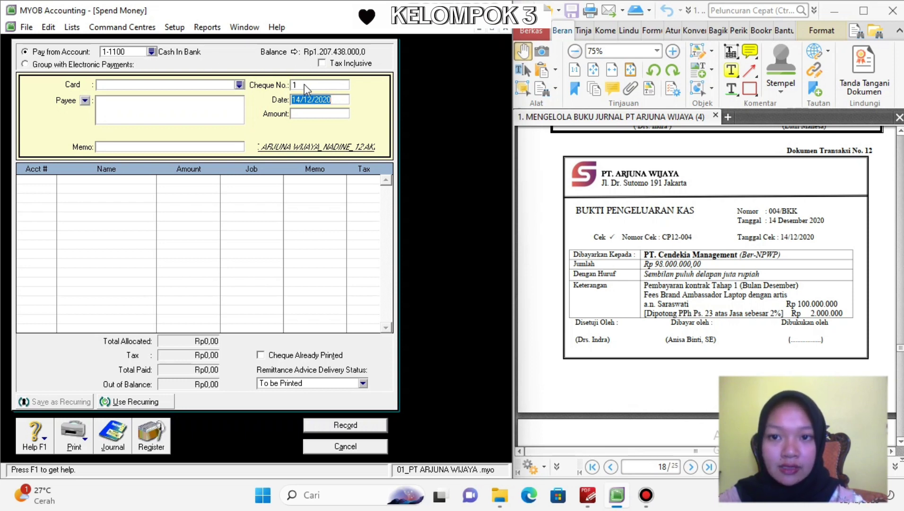
key("BackSpace")
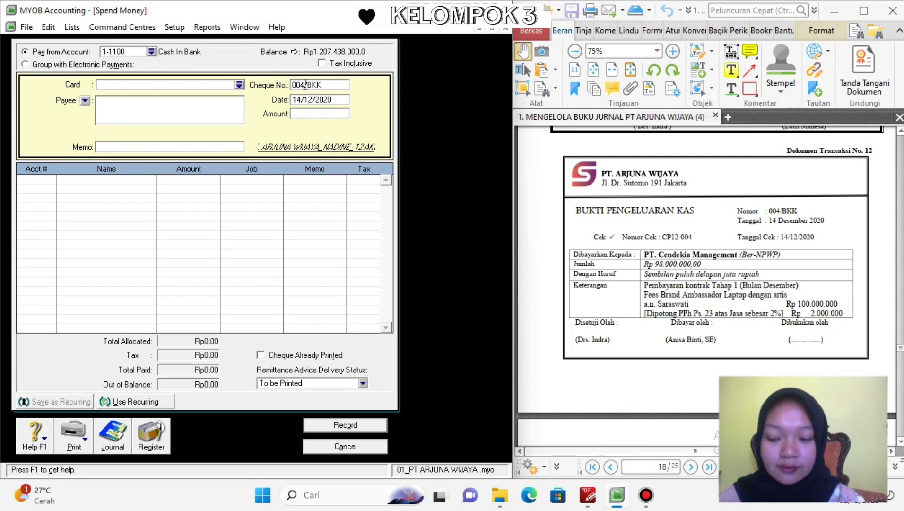
Step: Date the payment 14/12/2020 and set its amount to Rp98.000.000
key("Tab")
key("BackSpace")
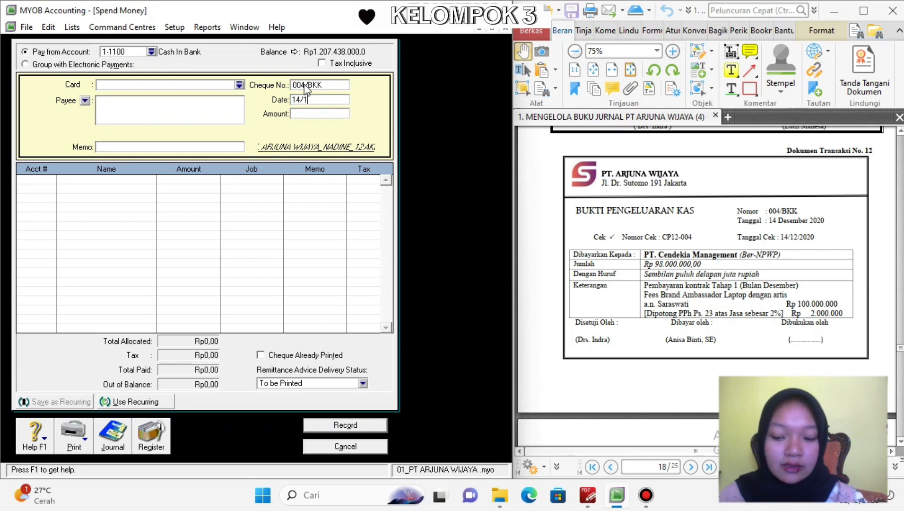
type("14/12/2020")
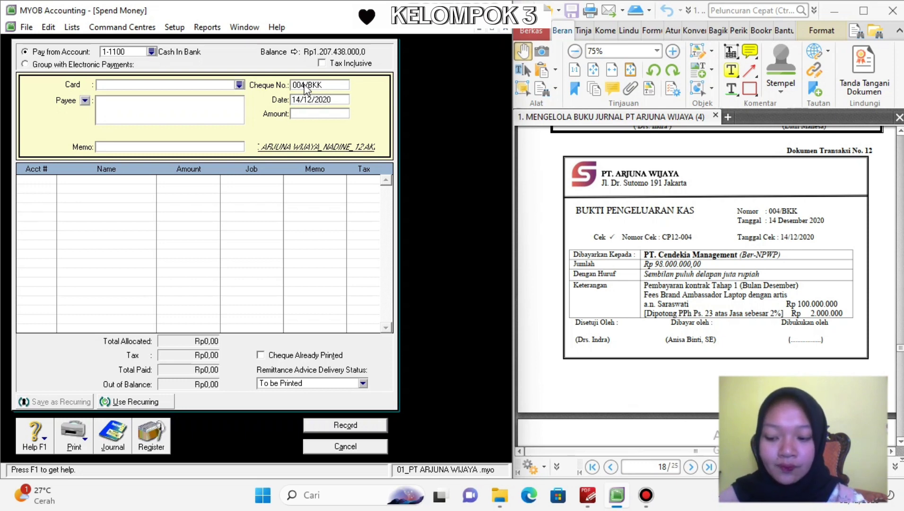
key("Tab")
key("BackSpace")
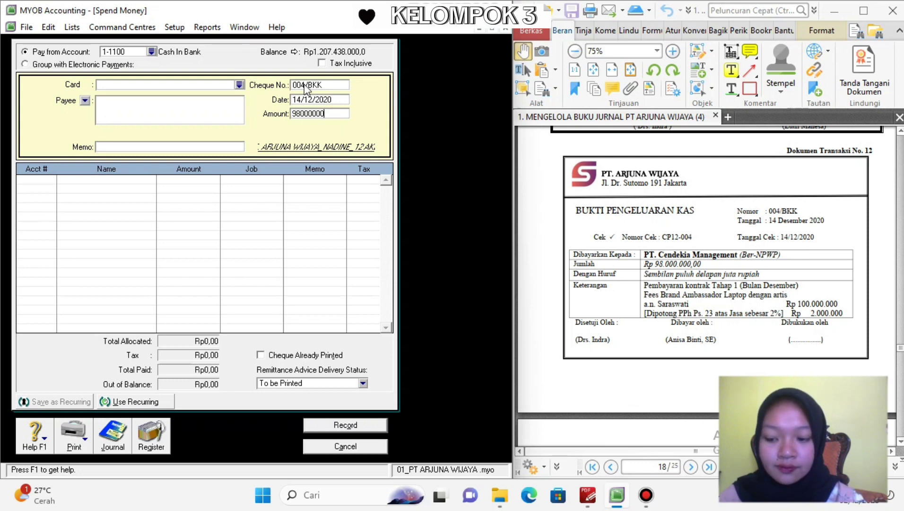
key("Tab")
Step: Enter PT.Cendekia Management as the payee and "Pembayaran Kontrak Tahap 1 Bulan Desember" as the memo
key("Tab")
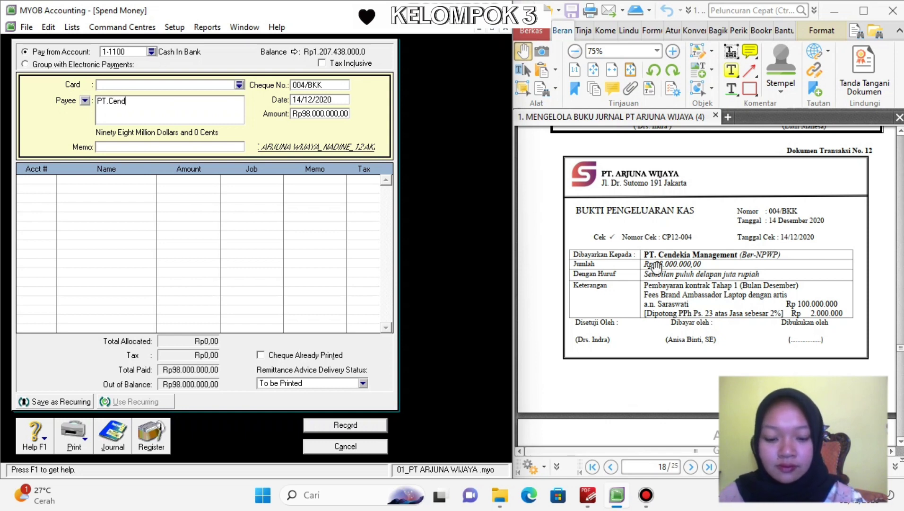
type("ekia M")
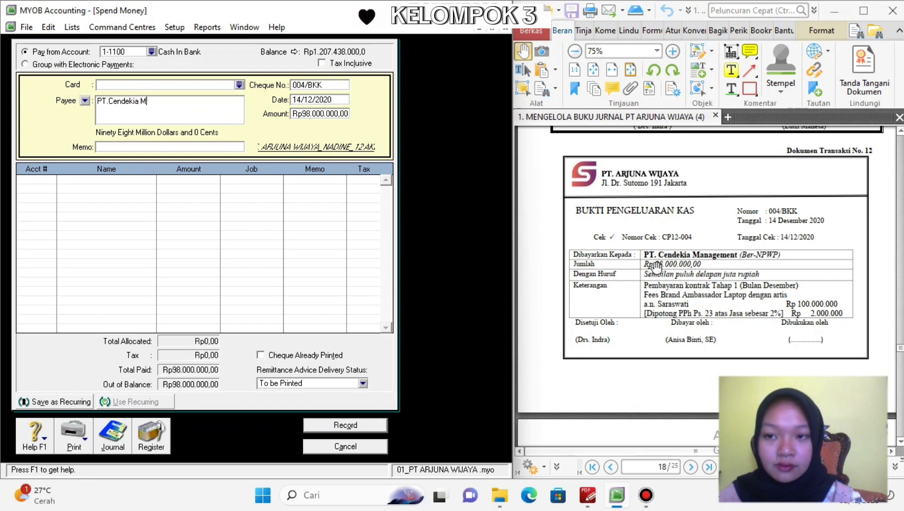
type("anagement")
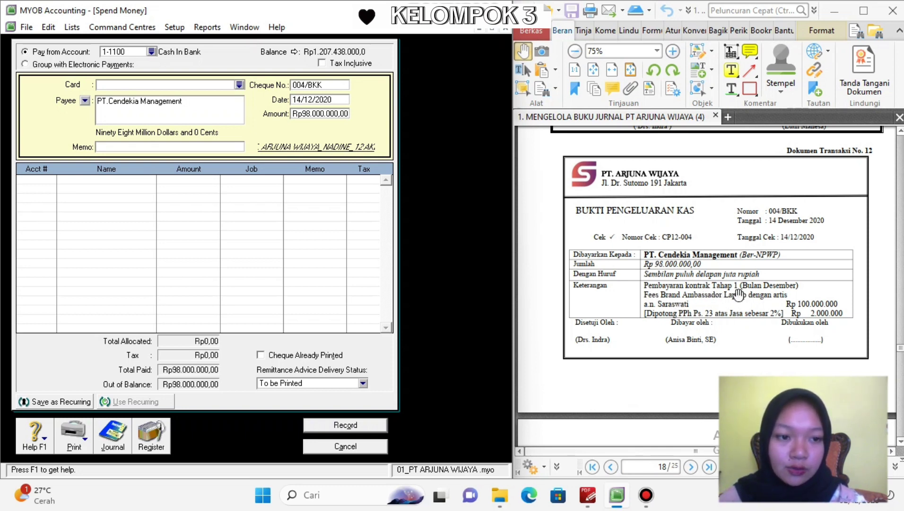
type("Pe")
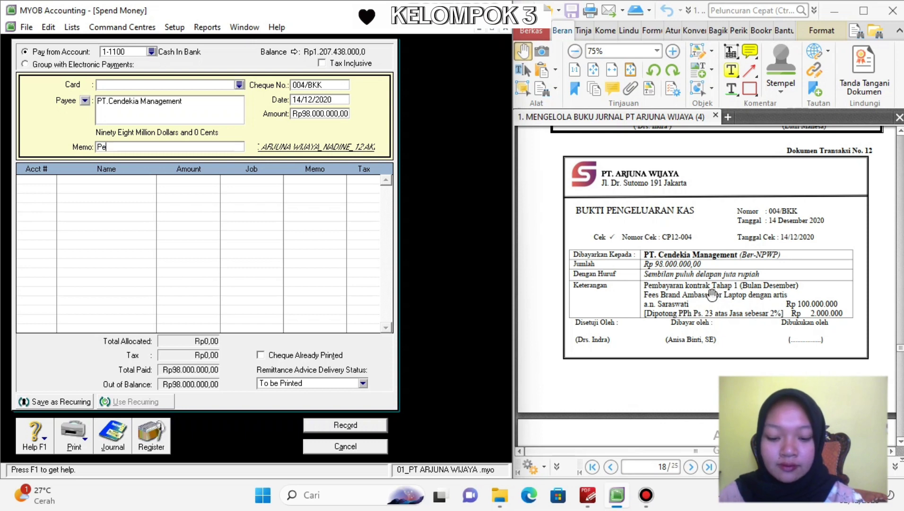
type("mbayaran Kontrak Ta")
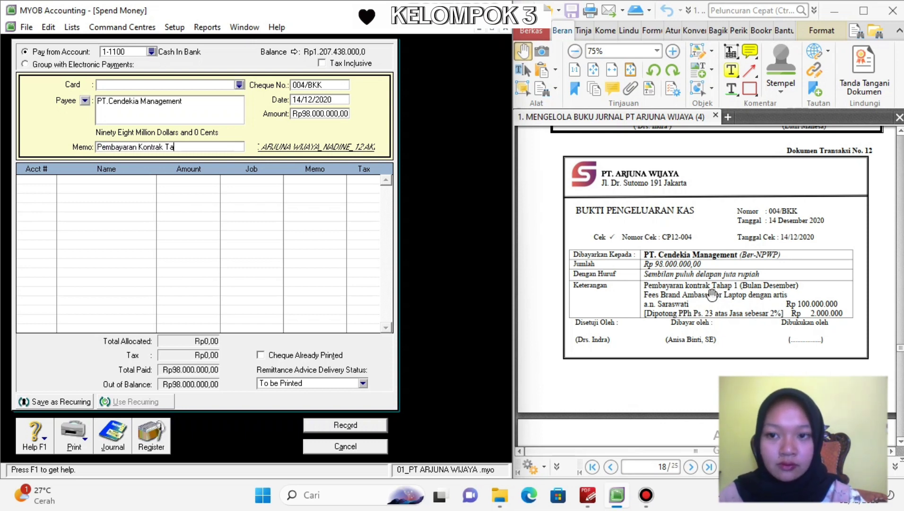
type("hap 1 Bulan")
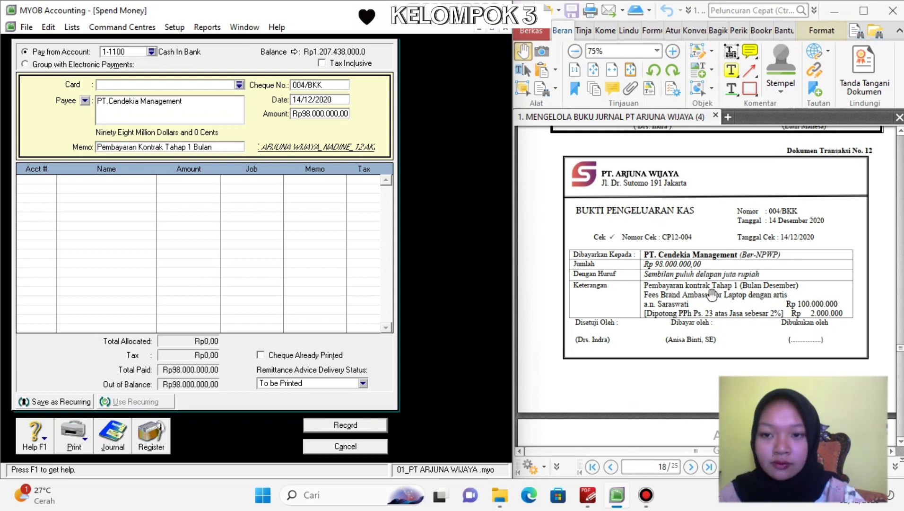
type(" deDesember")
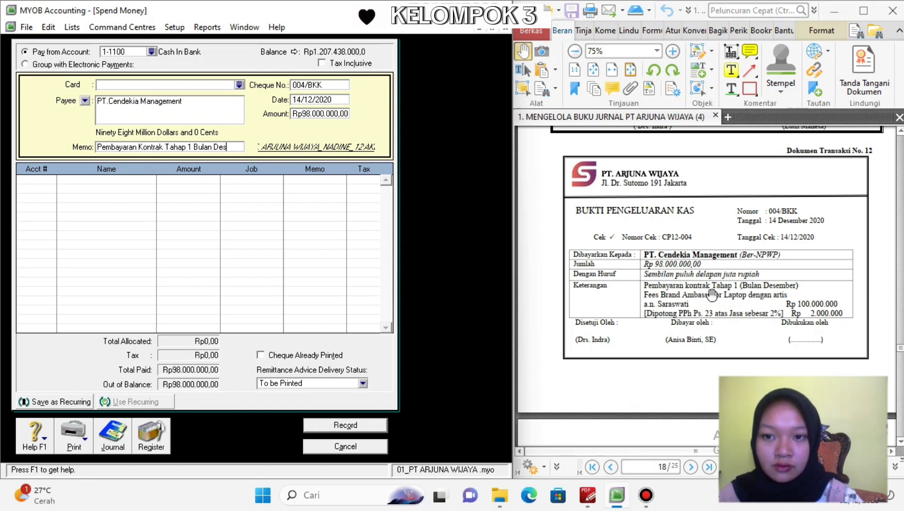
key("Tab")
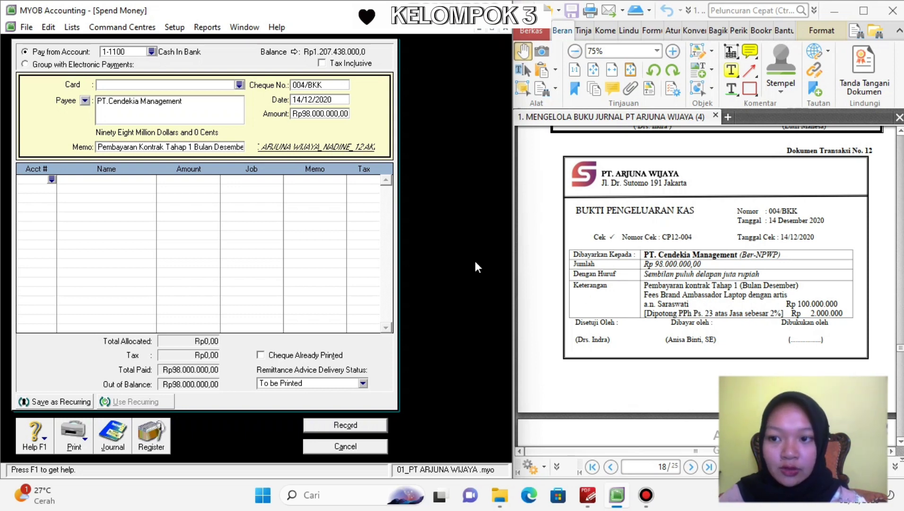
Step: Allocate Rp100.000.000 to account 6-2200 Professional Fees on the payment's first line, with tax code N-T
left_click(52, 179)
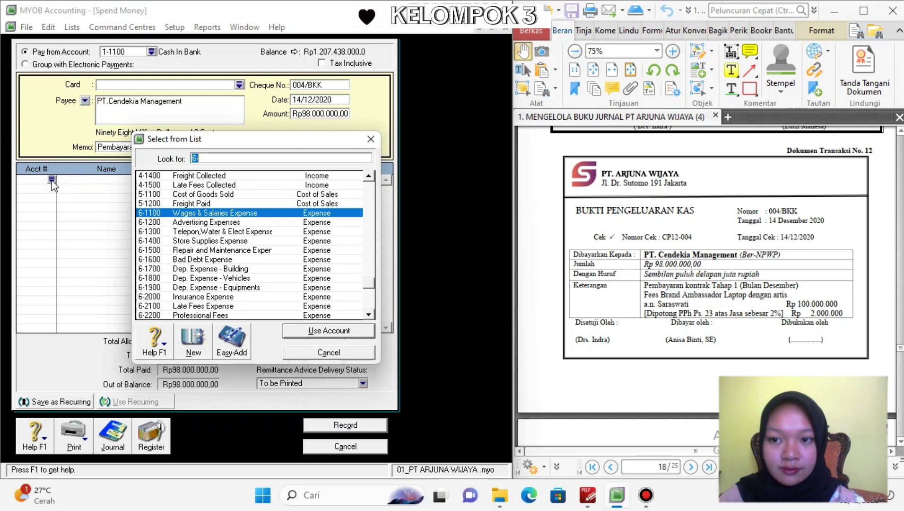
double_click(159, 315)
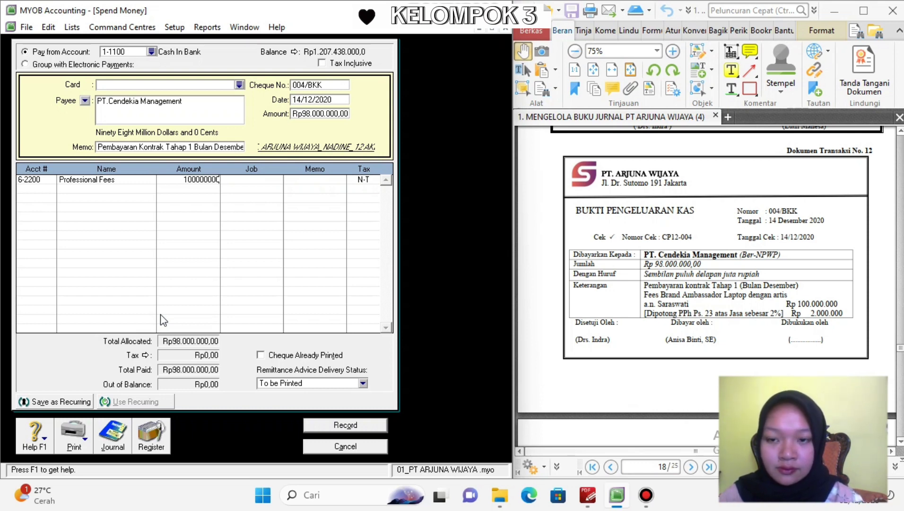
key("Tab")
key("Tab")
key("Tab")
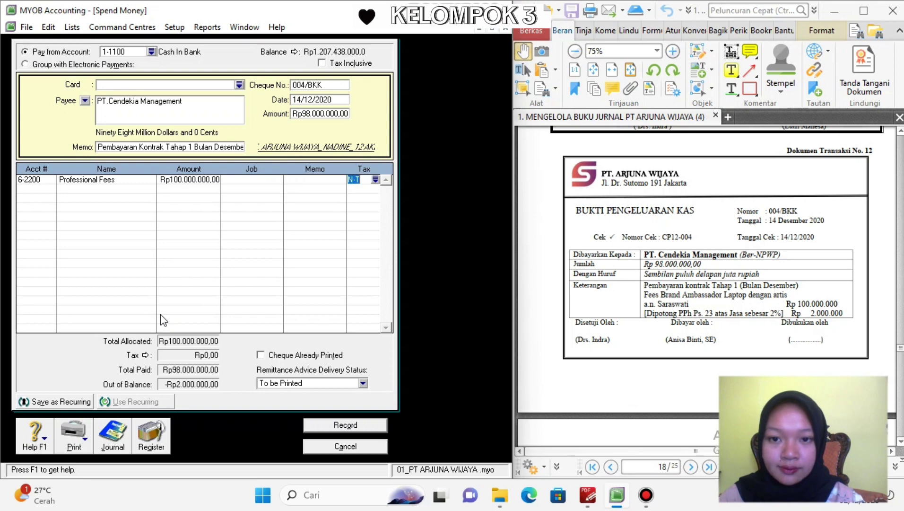
key("Tab")
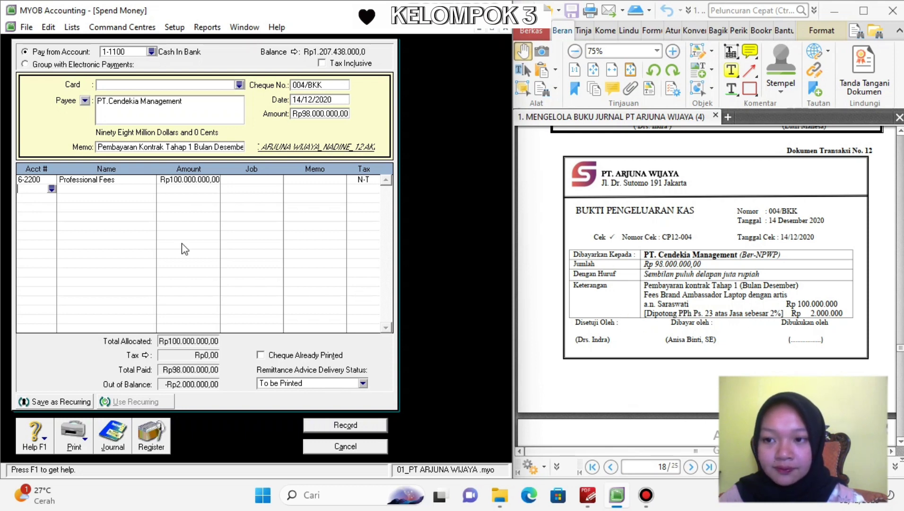
Step: Allocate -Rp2.000.000 to account 2-1300 Income Tax Payable on the payment's second line, with tax code N-T
left_click(52, 188)
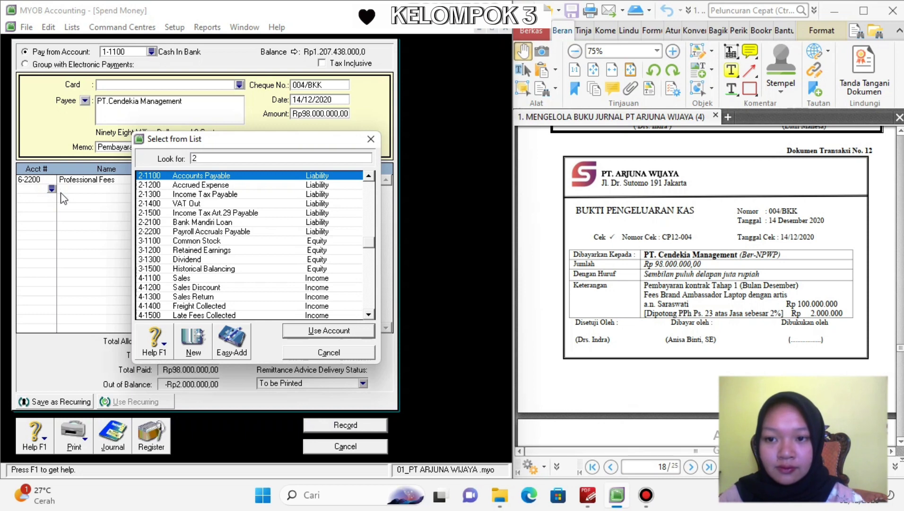
double_click(159, 195)
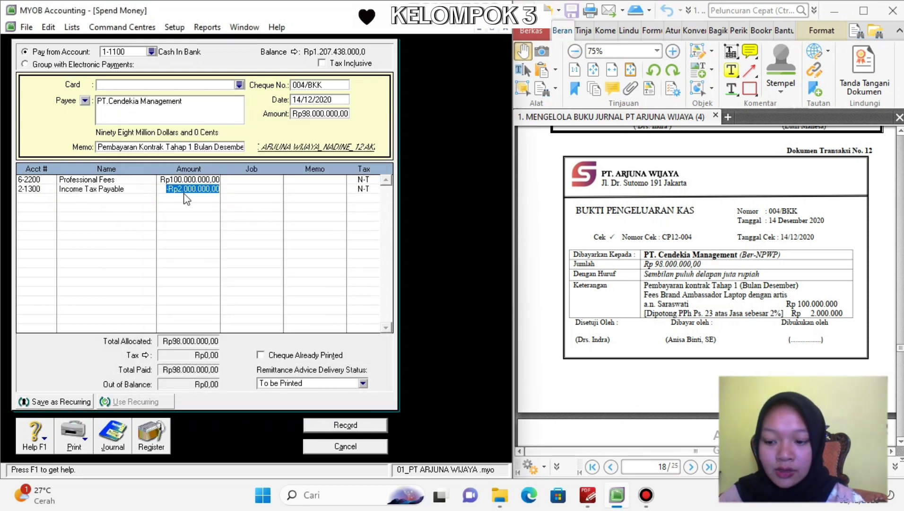
key("Tab")
key("Tab")
key("Tab")
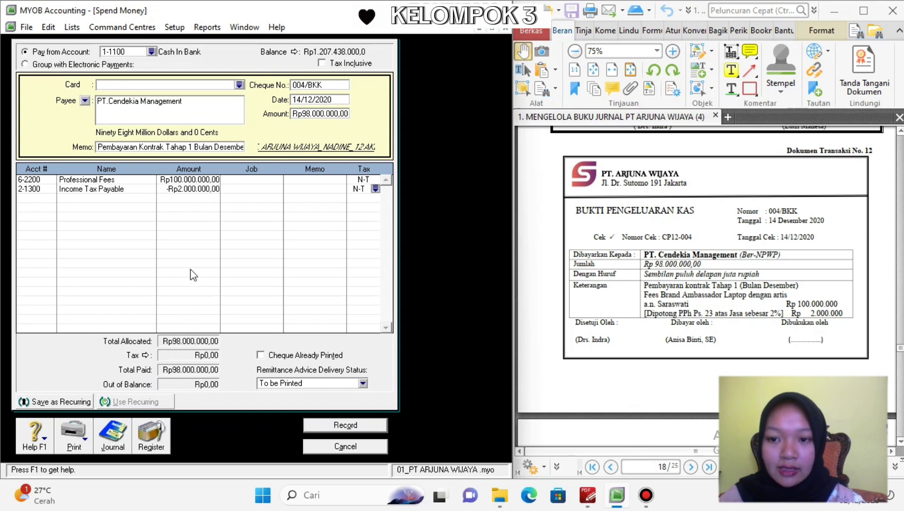
Step: Review the payment's journal recap, record the payment, and close the Spend Money entry
key("ctrl+r")
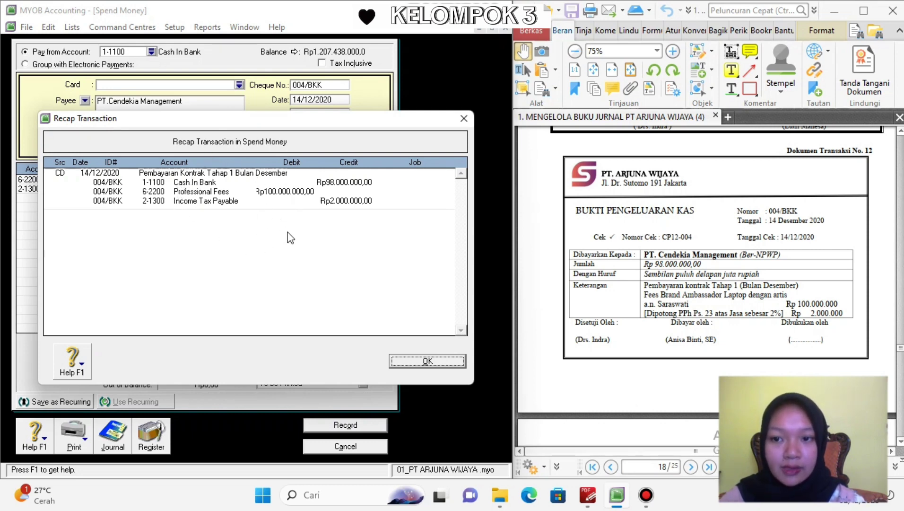
left_click(425, 360)
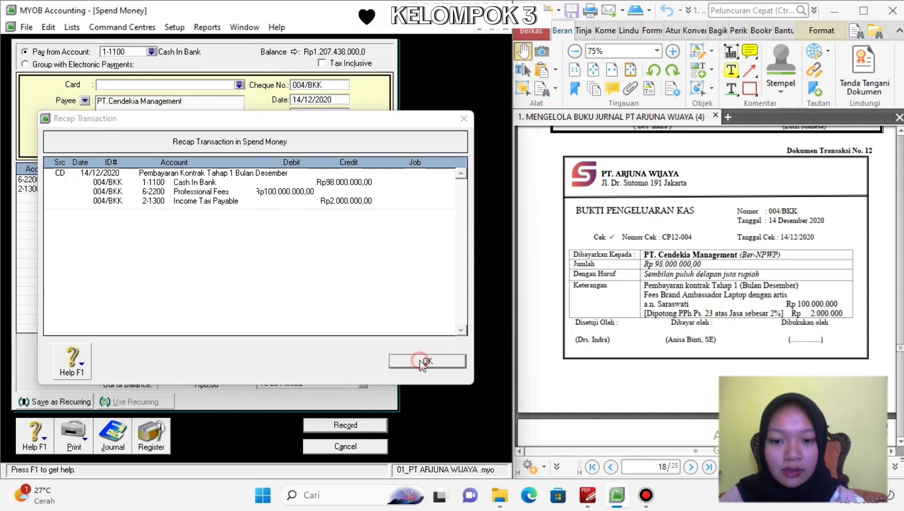
left_click(353, 426)
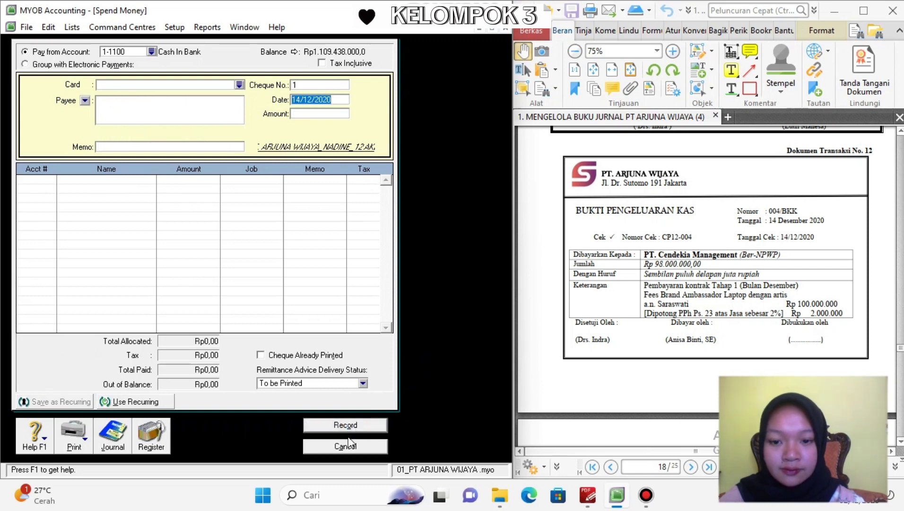
left_click(347, 447)
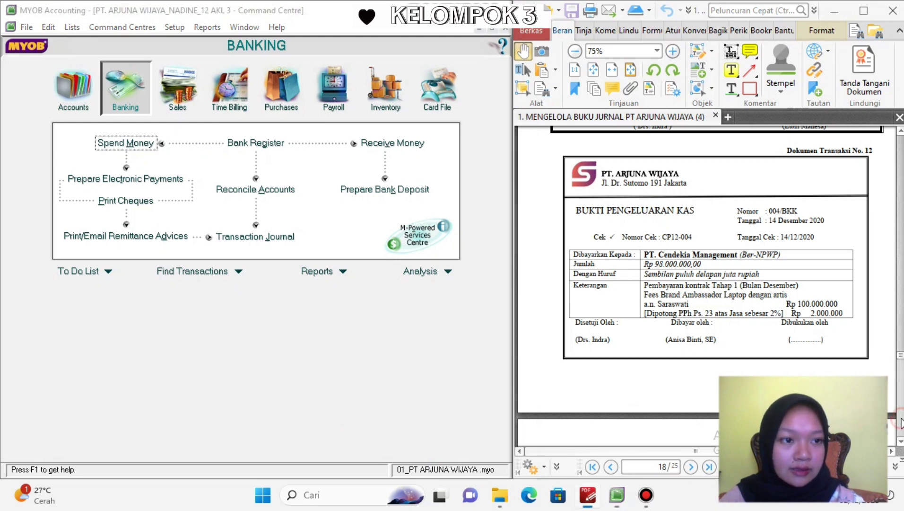
Step: Open a Spend Money entry for transaction document no. 13 and set its cheque number to 005/BKK
scroll(899, 416, "down", 5)
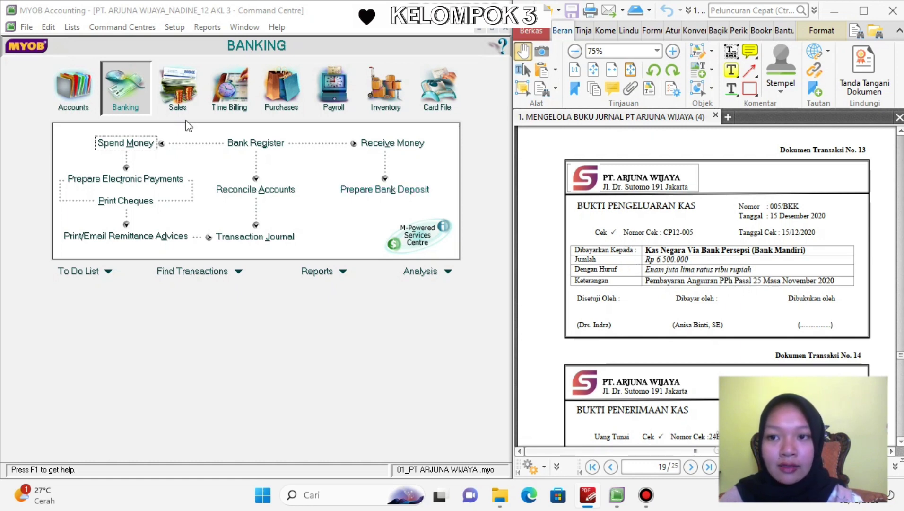
left_click(118, 90)
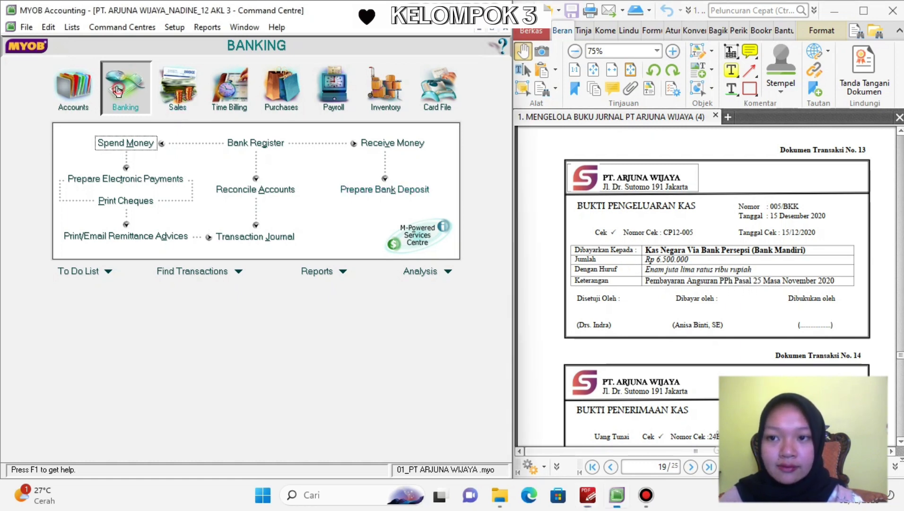
left_click(122, 144)
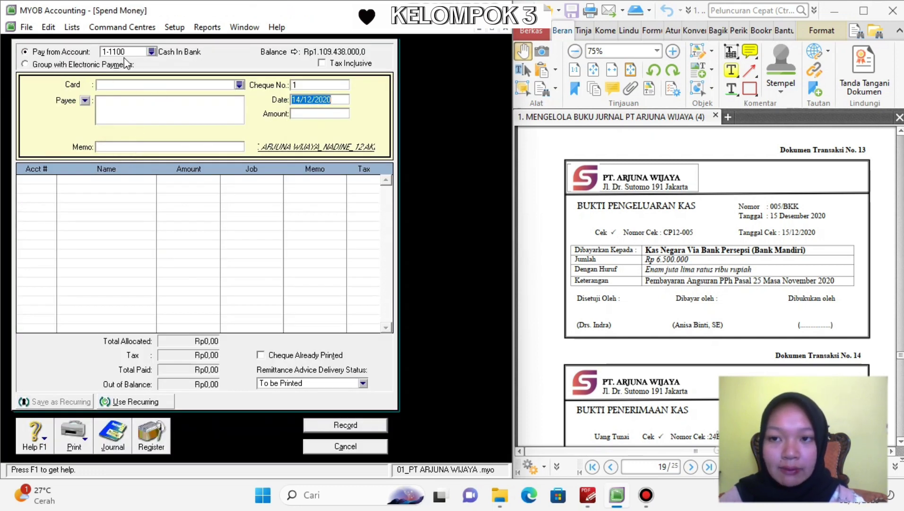
double_click(312, 83)
type("00")
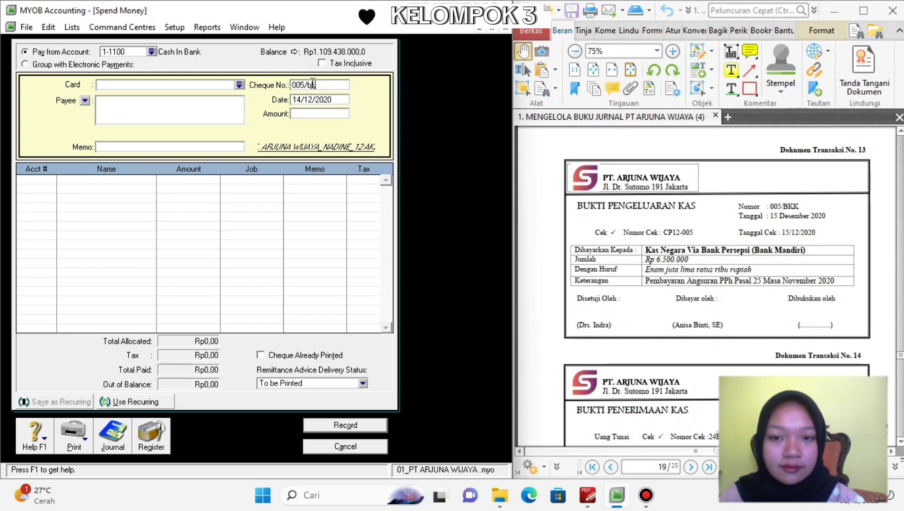
type("5/B")
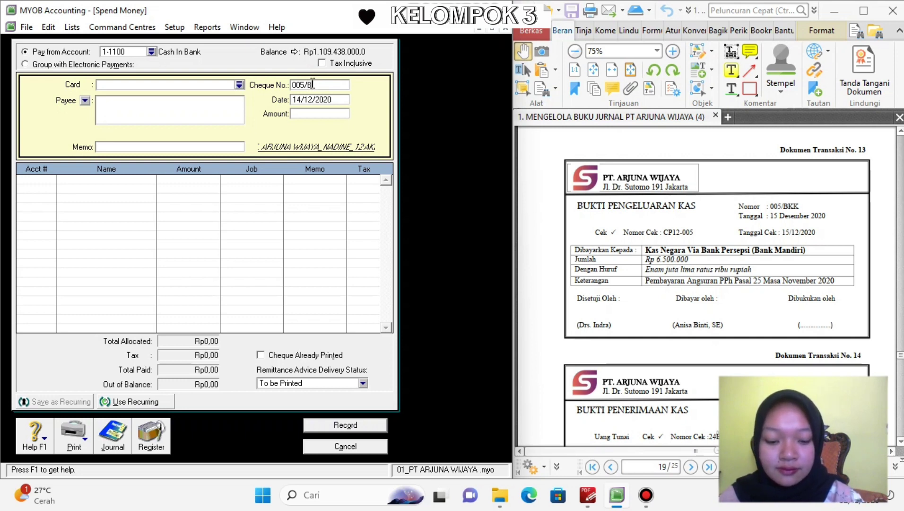
type("KK")
Step: Date the payment for document no. 13 as 15/12/2020 and set its amount to Rp6.500.000
key("Tab")
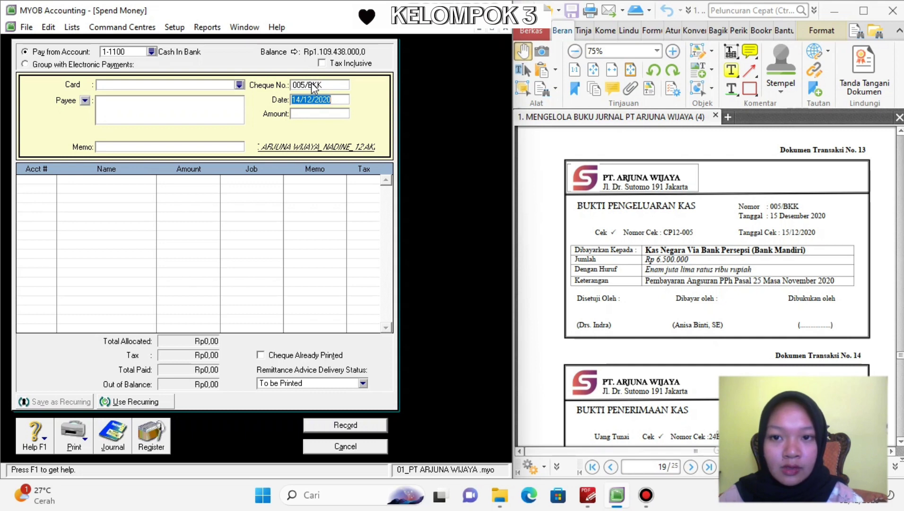
key("BackSpace")
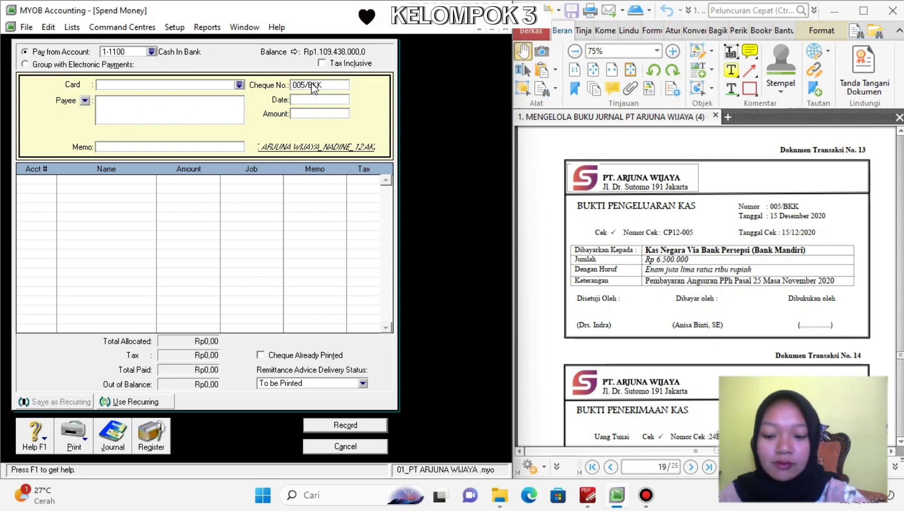
type("15/12/2")
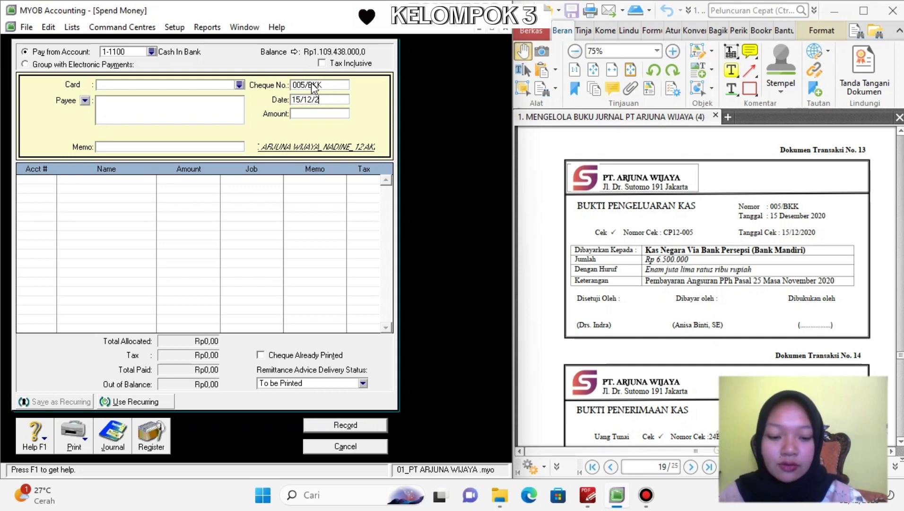
type("020")
key("Tab")
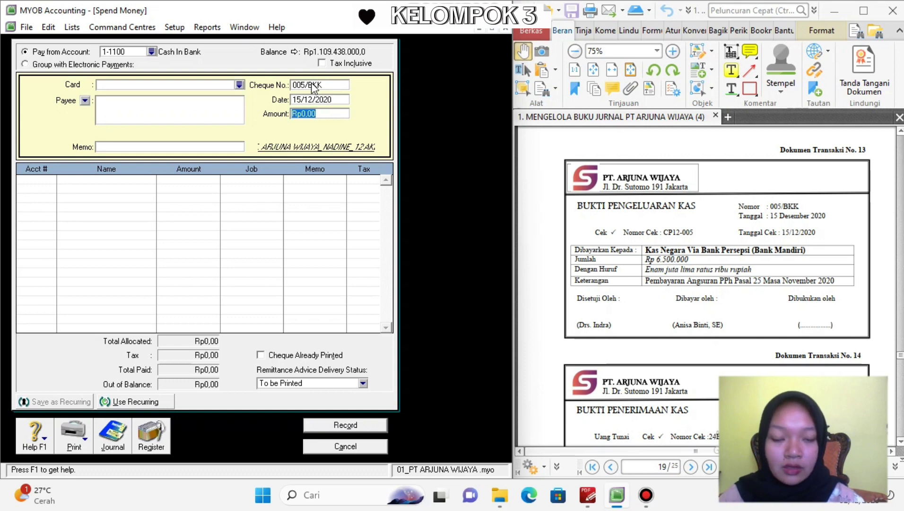
key("BackSpace")
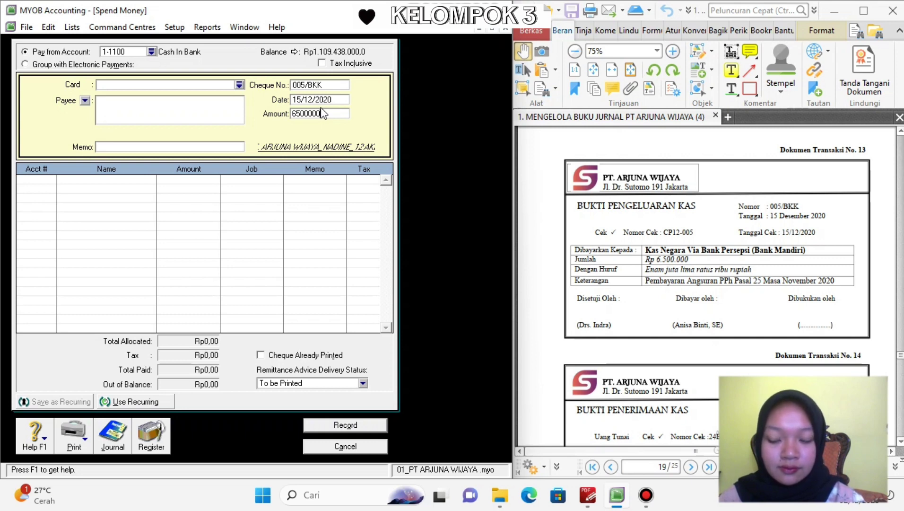
key("Tab")
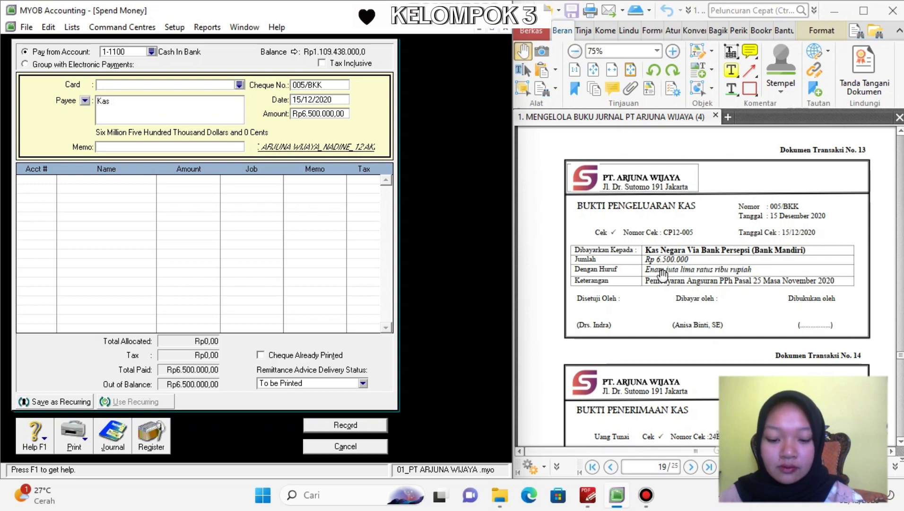
Step: Complete the payee of the payment as "Kas Negara Via Bank Persepsi ( Bank Mandiri)"
type("nEGARA")
key("BackSpace")
key("BackSpace")
key("BackSpace")
key("BackSpace")
key("BackSpace")
key("BackSpace")
type("Negara")
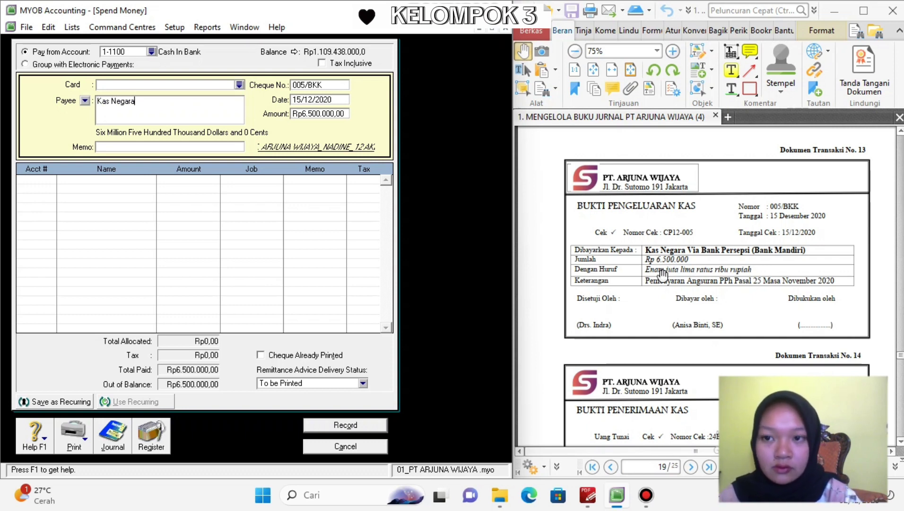
type(" Via Bank P")
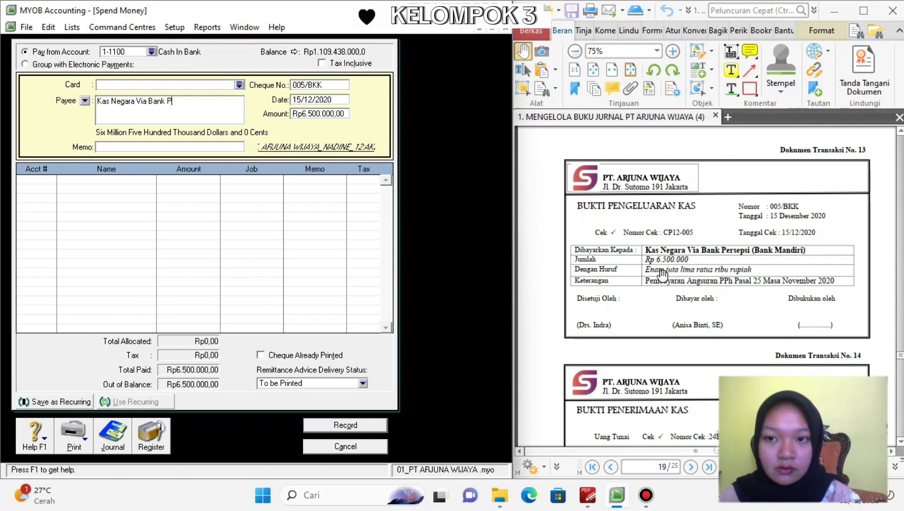
type("ersepsi ( Bank Mandiri")
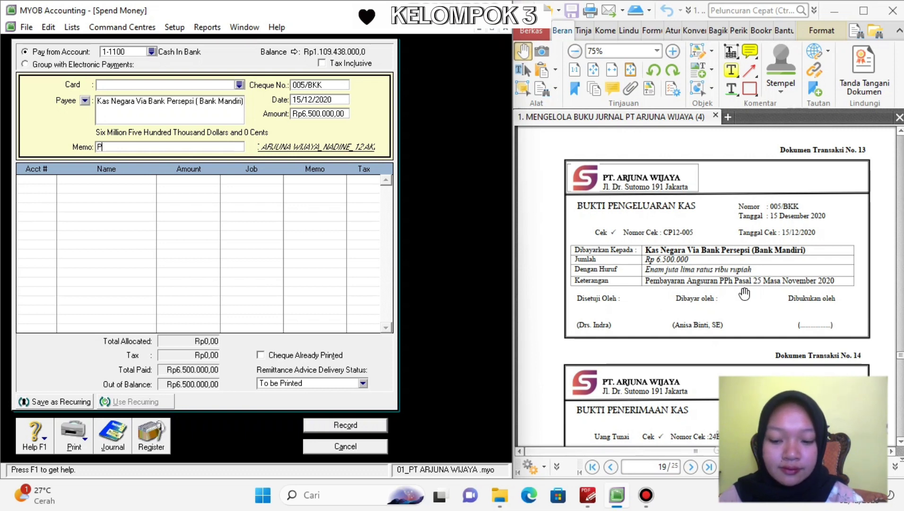
Step: Enter "Pembayran Angsuran PPh Pasal 25" as the payment's memo
type("embayran Angsura")
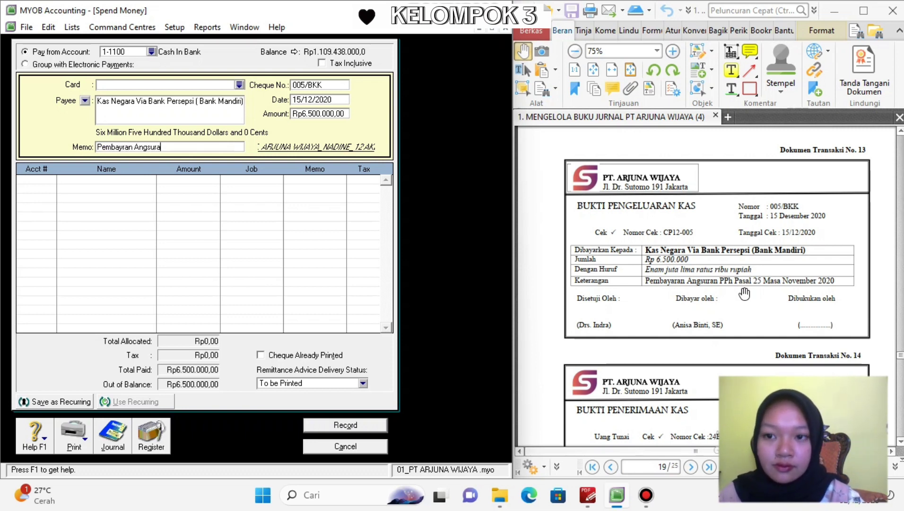
type("n PPh Pas")
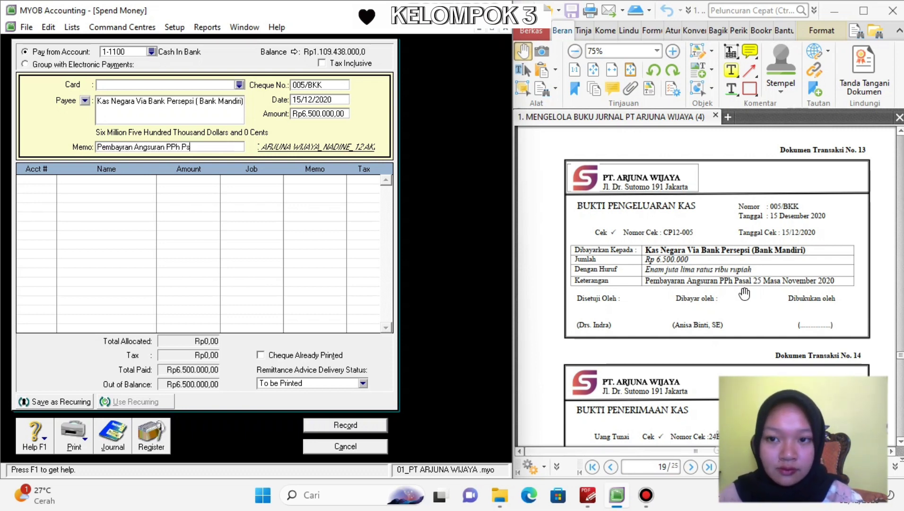
key("BackSpace")
type("asal 25")
key("Tab")
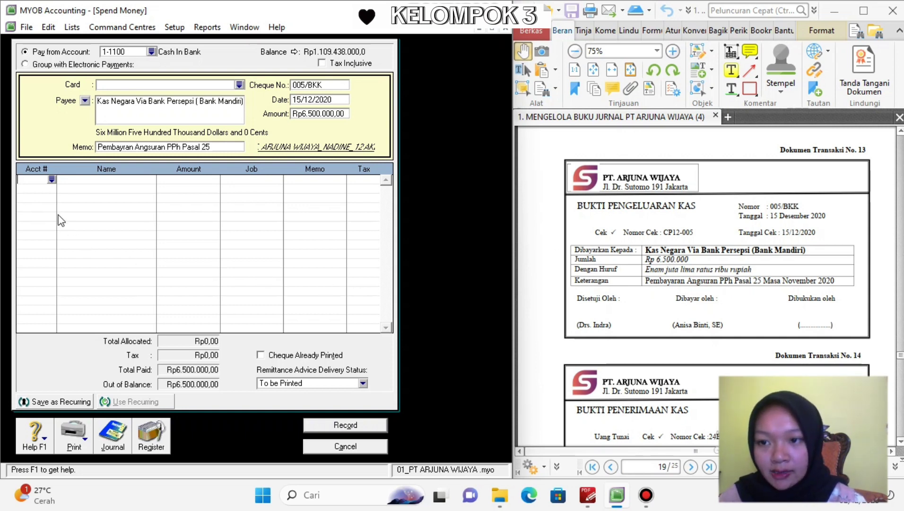
Step: Allocate the full Rp6.500.000 to account 1-1108 Prepaid Income Tax on the payment's first line, with tax code N-T
left_click(52, 179)
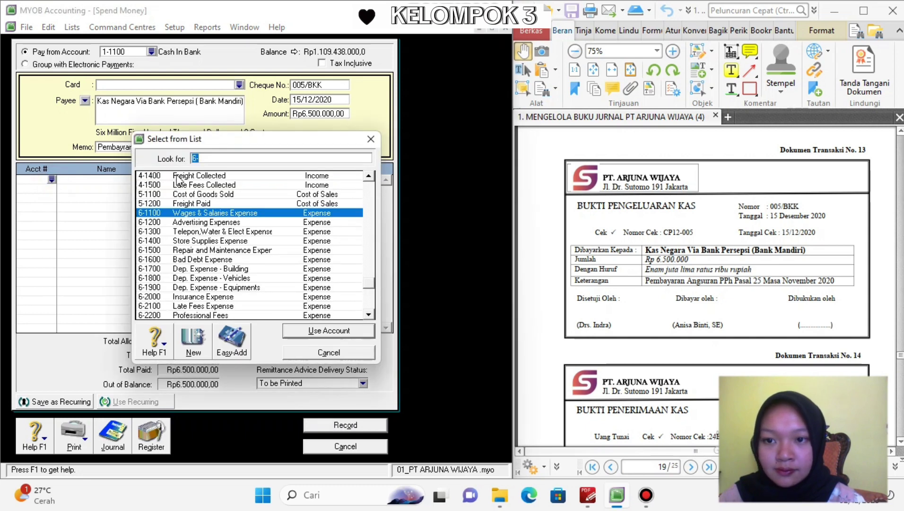
type("1")
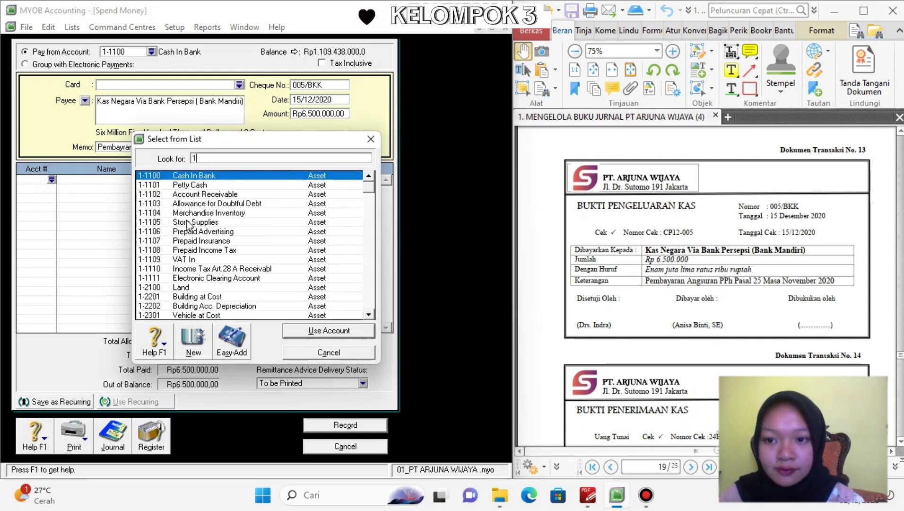
left_click(186, 251)
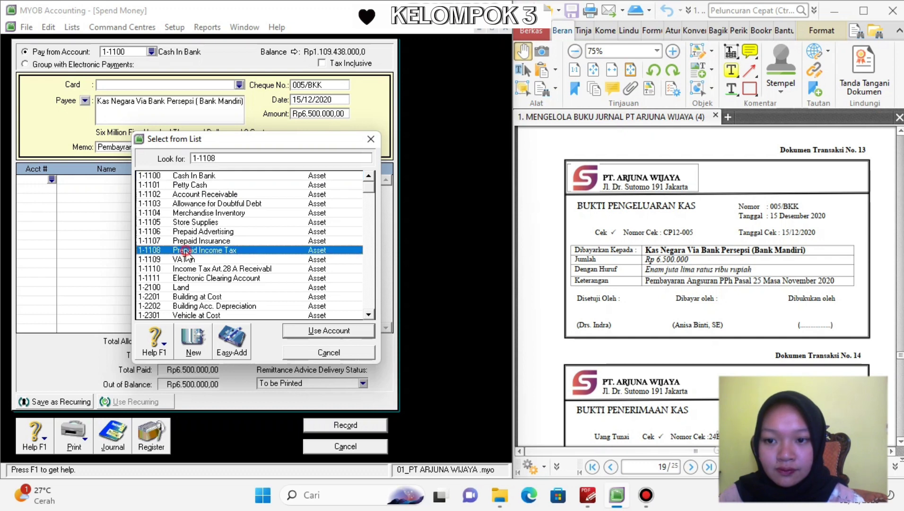
double_click(186, 250)
key("Tab")
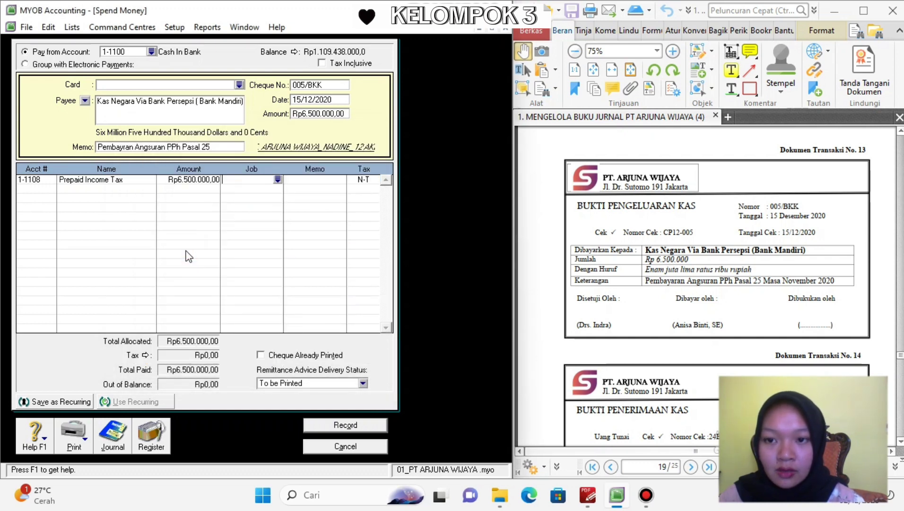
key("Tab")
key("Tab")
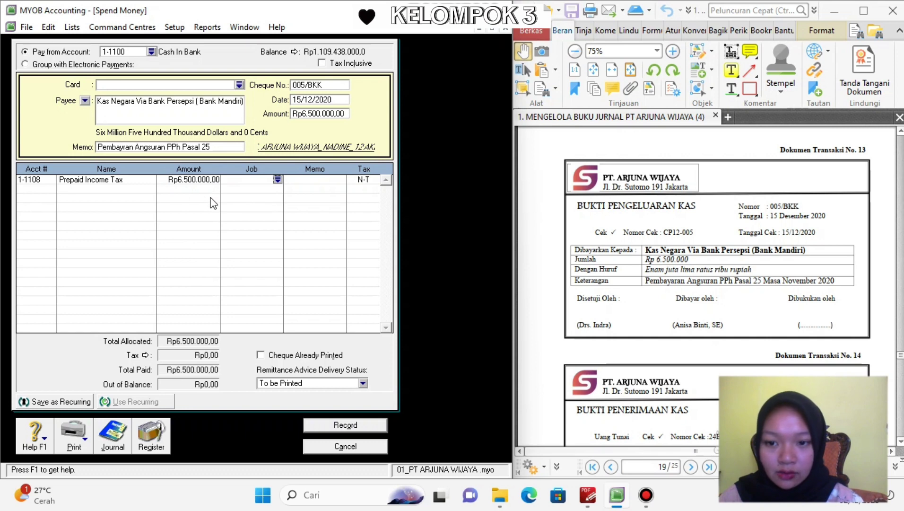
key("Tab")
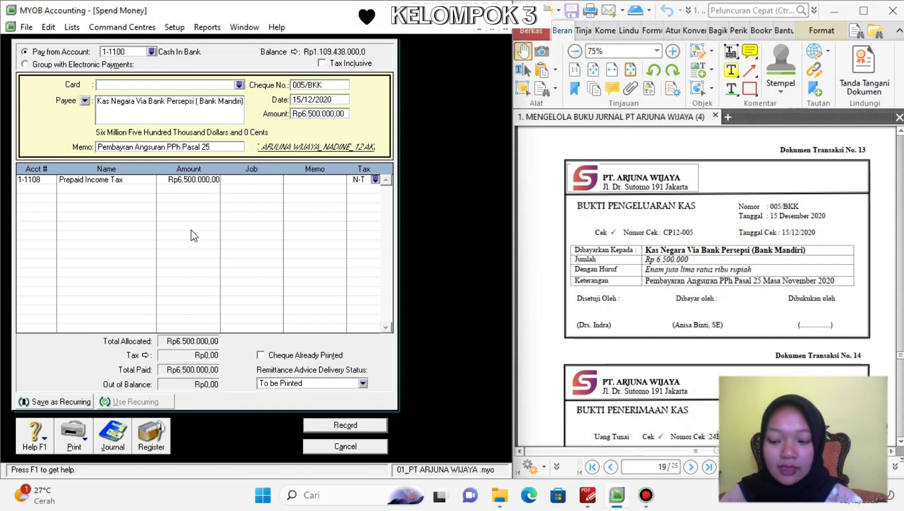
Step: Review the journal recap for payment 005/BKK, record the payment, and close the Spend Money entry
key("ctrl+r")
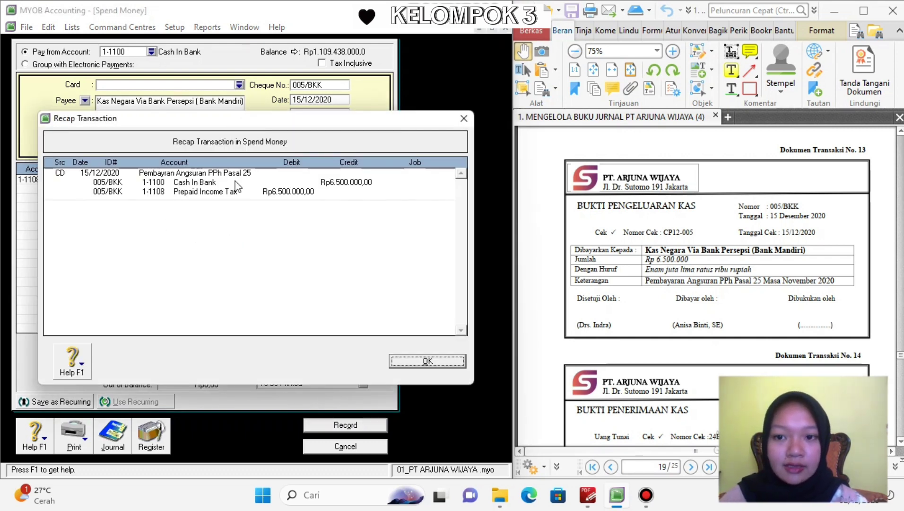
left_click(427, 359)
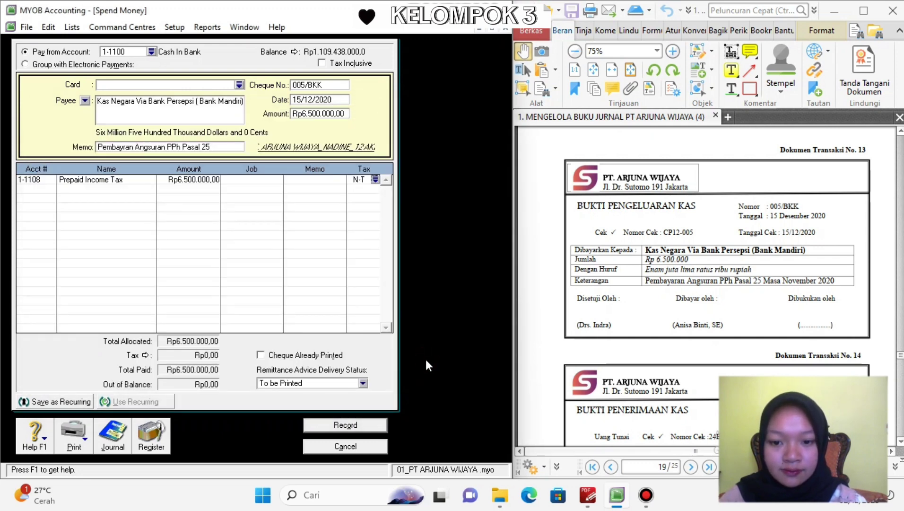
left_click(345, 425)
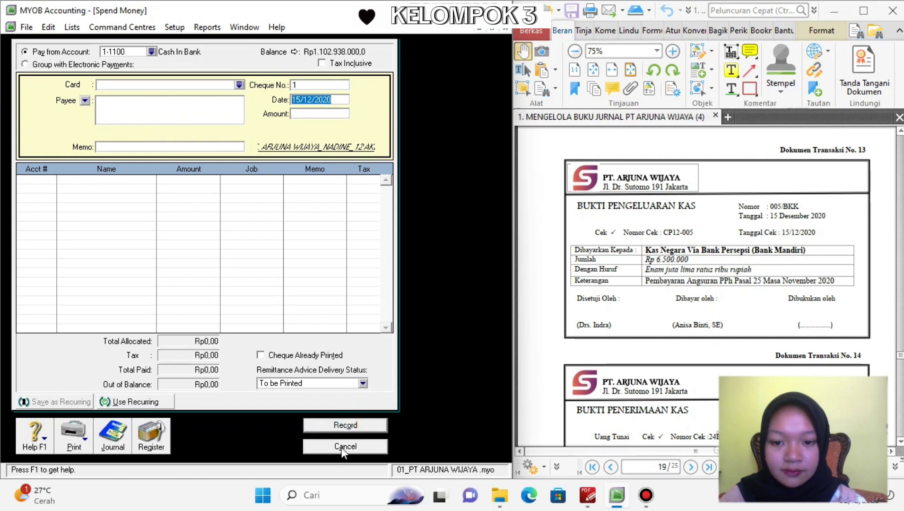
left_click(341, 447)
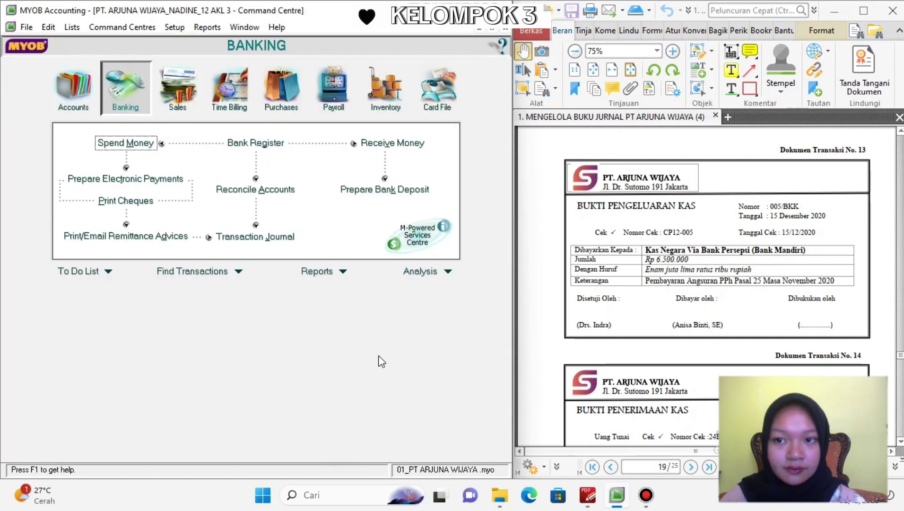